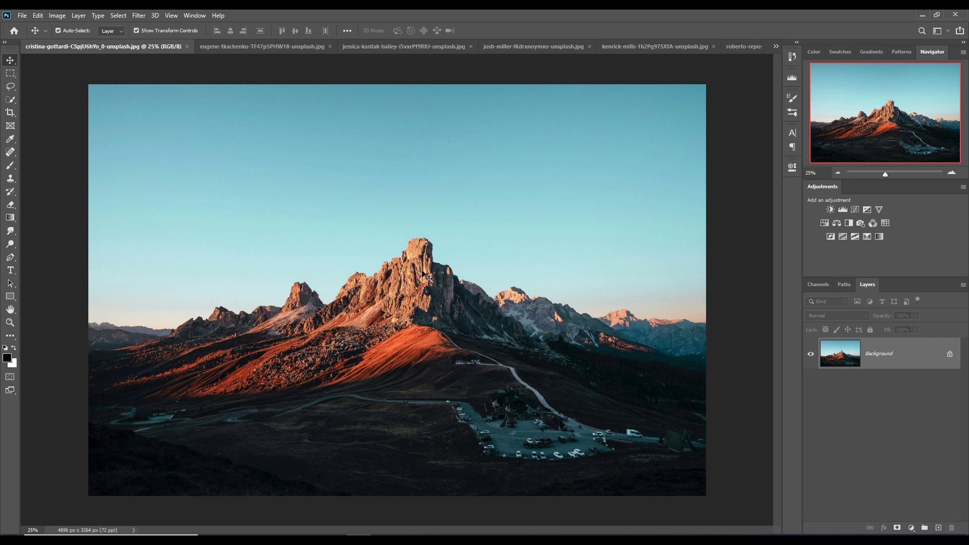
Step: Quick-select the sunlit mountain peak and copy it onto a new layer
{"action": "left_click", "coordinate": [10, 100]}
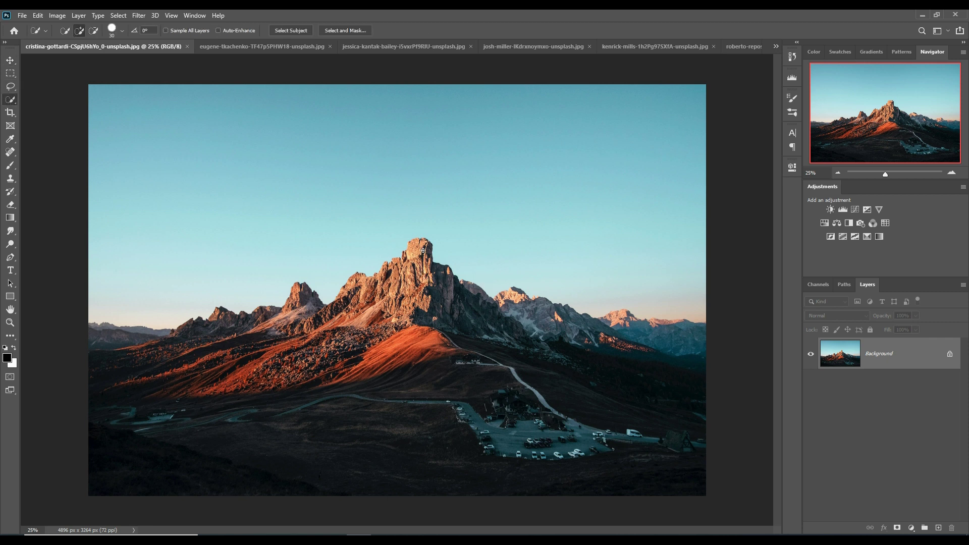
{"action": "left_click_drag", "start_coordinate": [374, 299], "coordinate": [371, 288]}
{"action": "mouse_move", "coordinate": [377, 328]}
{"action": "left_mouse_down"}
{"action": "mouse_move", "coordinate": [508, 335]}
{"action": "mouse_move", "coordinate": [469, 356]}
{"action": "mouse_move", "coordinate": [359, 345]}
{"action": "mouse_move", "coordinate": [324, 327]}
{"action": "left_mouse_up"}
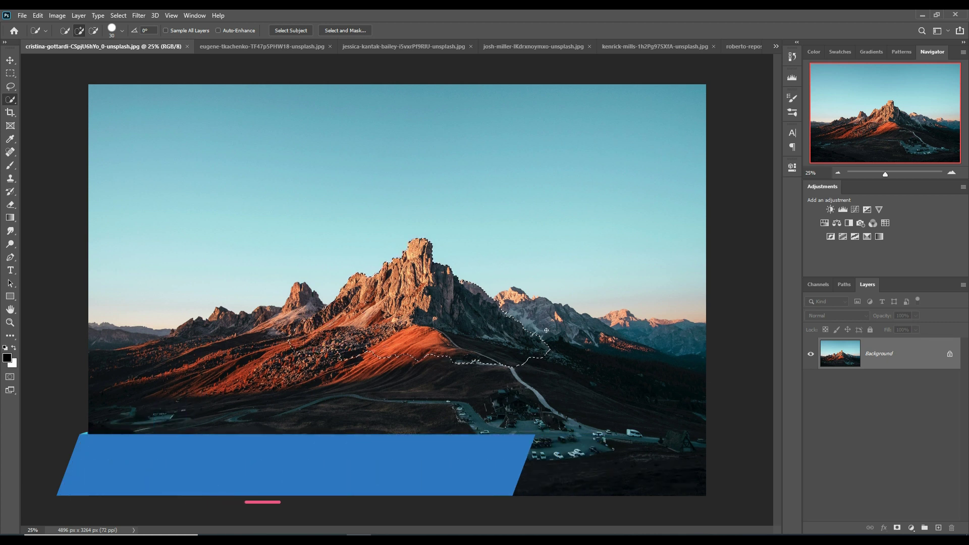
{"action": "left_click", "coordinate": [10, 60]}
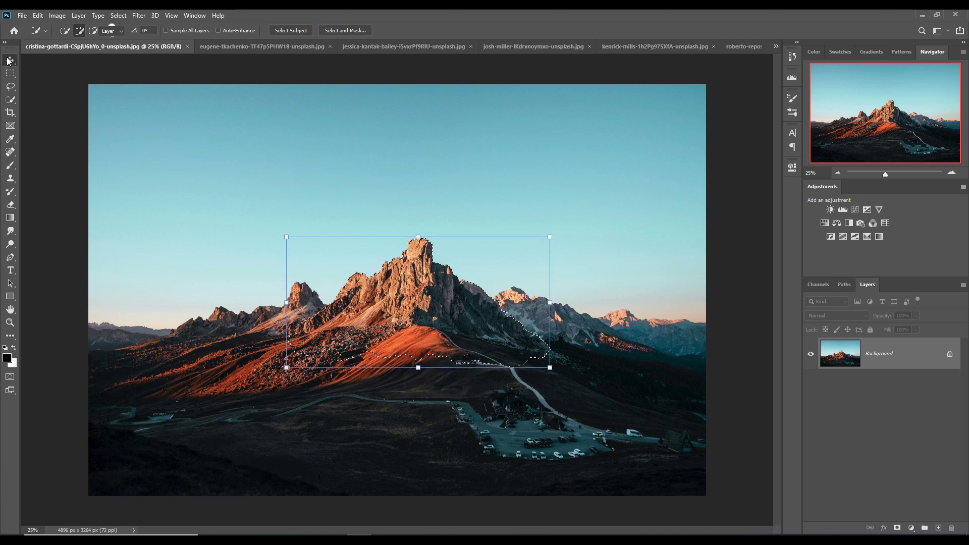
{"action": "key", "text": "ctrl+j"}
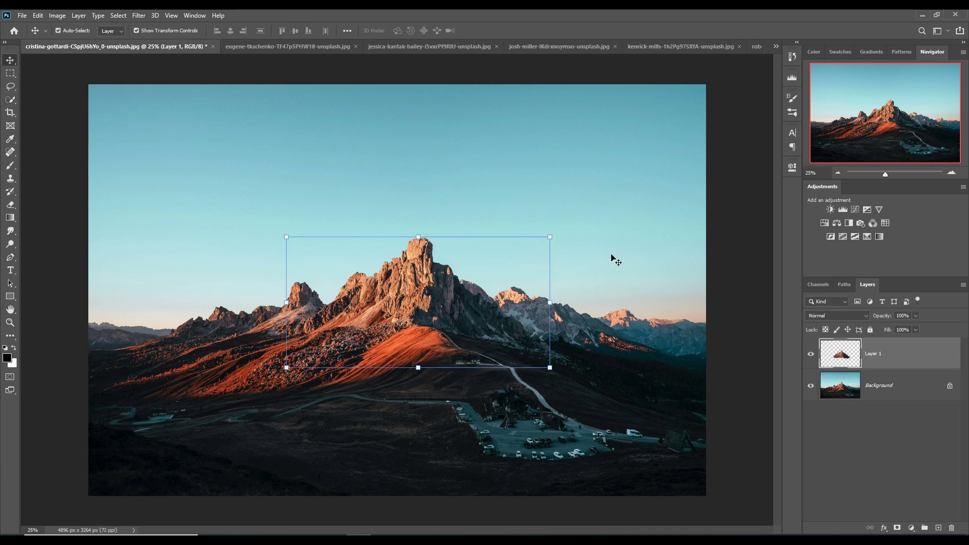
Step: Hide the original Background photo layer and start a new document
{"action": "left_click", "coordinate": [810, 386]}
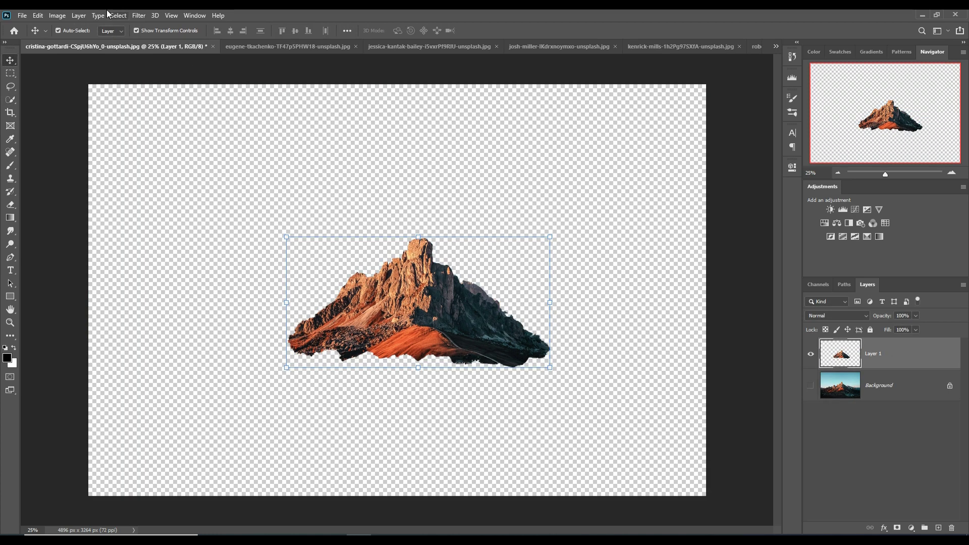
{"action": "left_click", "coordinate": [23, 15]}
{"action": "left_click", "coordinate": [30, 26]}
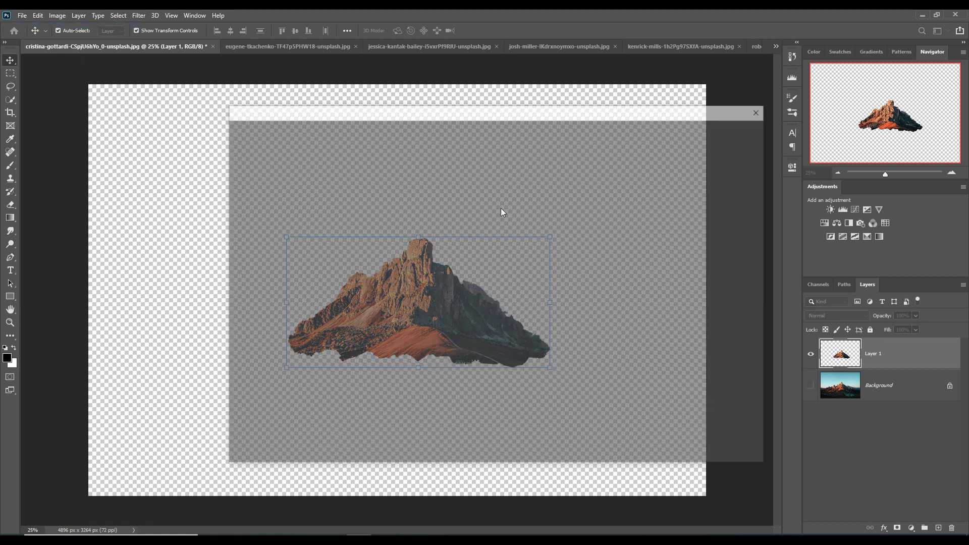
Step: Create a blank 3840 × 2160 document, then browse the goat and sunset peaks photos
{"action": "double_click", "coordinate": [482, 232]}
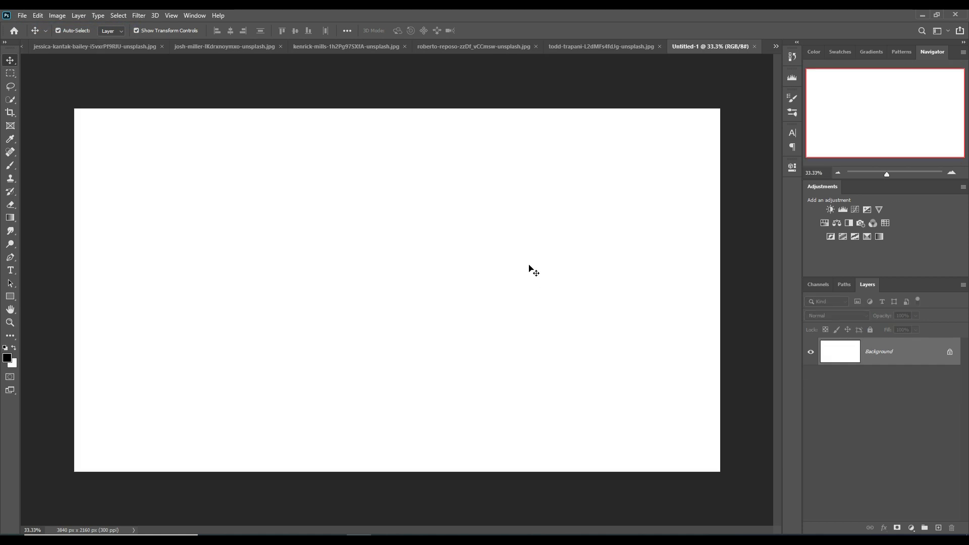
{"action": "left_click", "coordinate": [778, 46]}
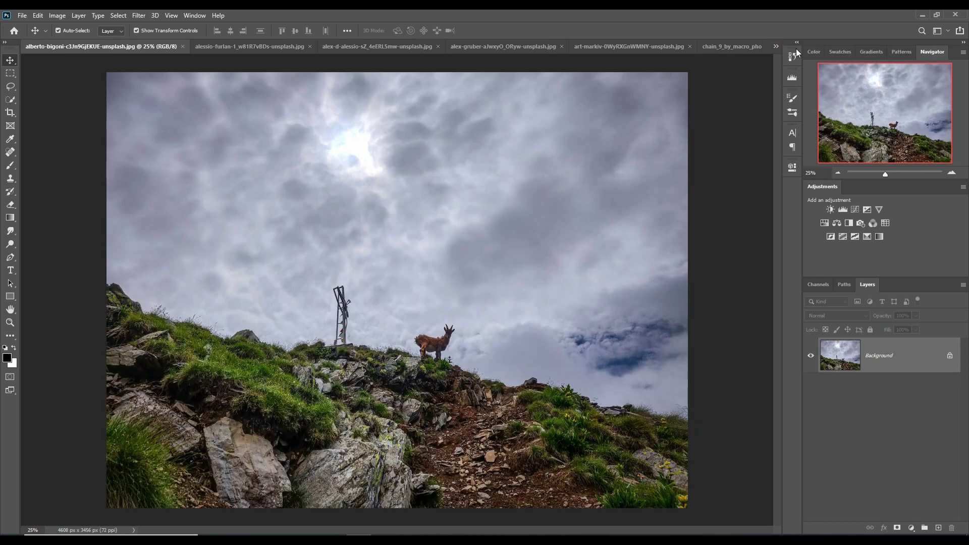
{"action": "left_click", "coordinate": [777, 44]}
{"action": "left_click", "coordinate": [795, 59]}
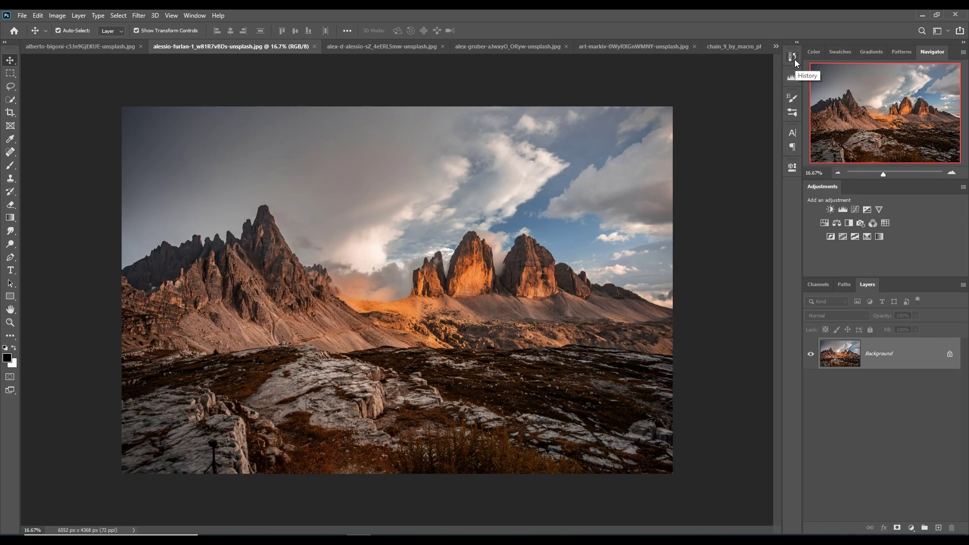
{"action": "left_click", "coordinate": [776, 47]}
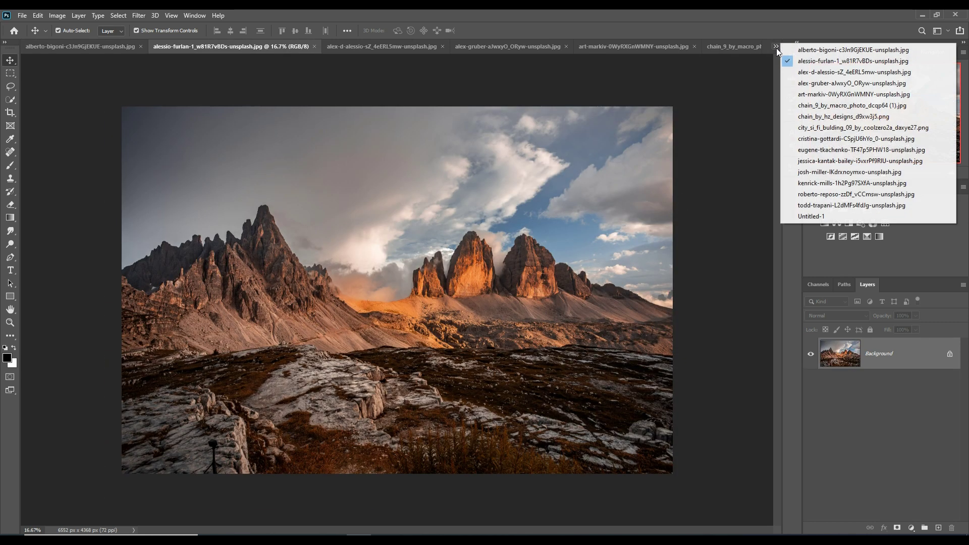
Step: Cycle past the waterfall and dusky peak photos to the Grand Canyon image
{"action": "left_click", "coordinate": [793, 73]}
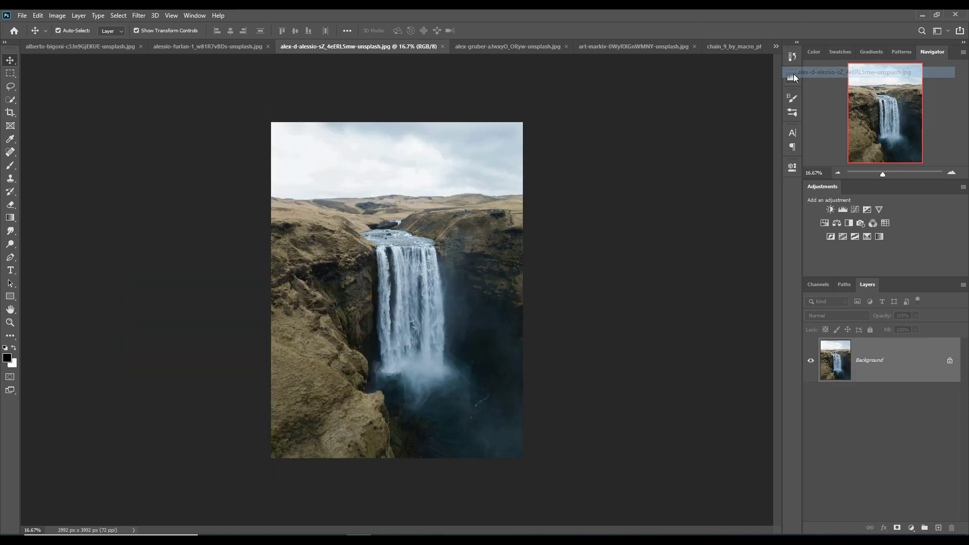
{"action": "left_click", "coordinate": [776, 46]}
{"action": "left_click", "coordinate": [828, 83]}
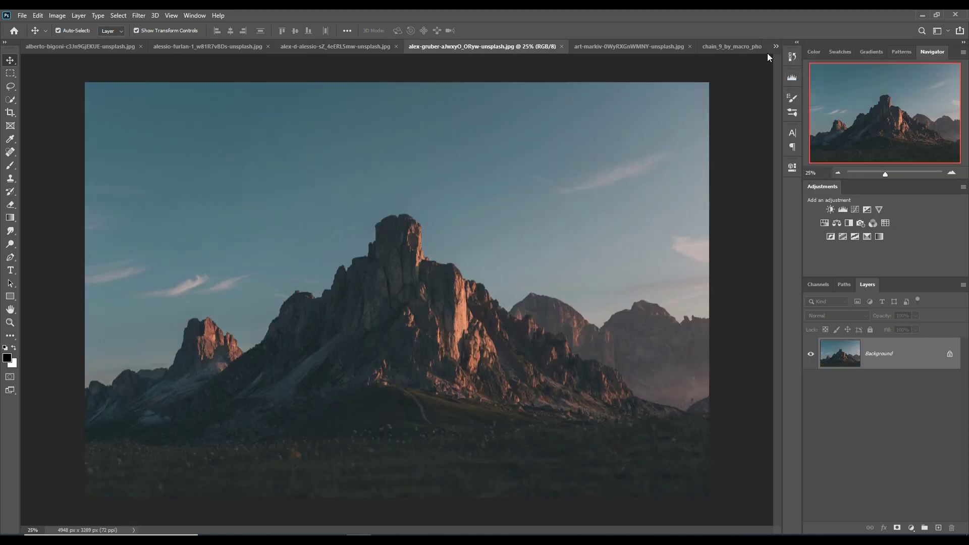
{"action": "left_click", "coordinate": [777, 46]}
{"action": "left_click", "coordinate": [798, 93]}
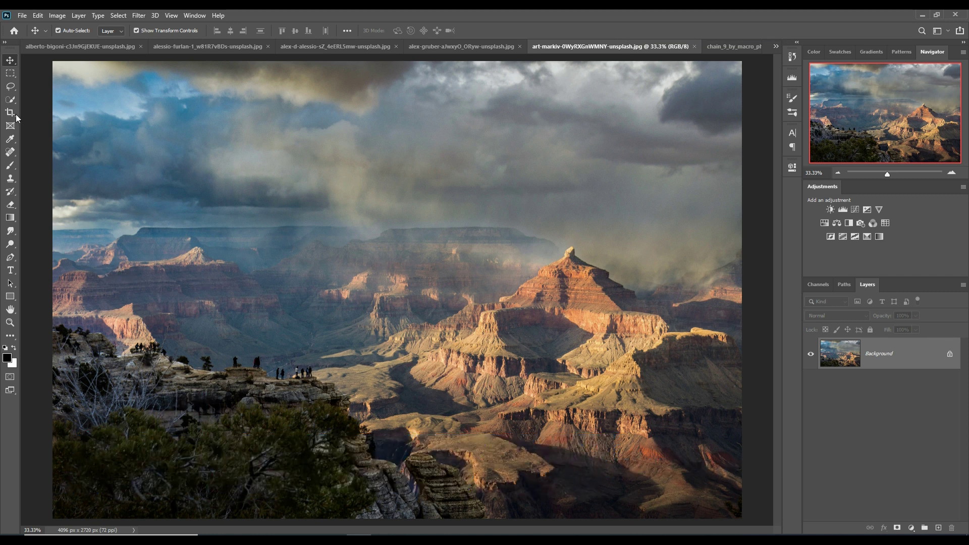
Step: Lasso the Grand Canyon along its skyline, closing the selection around the lower landscape
{"action": "left_click", "coordinate": [8, 88]}
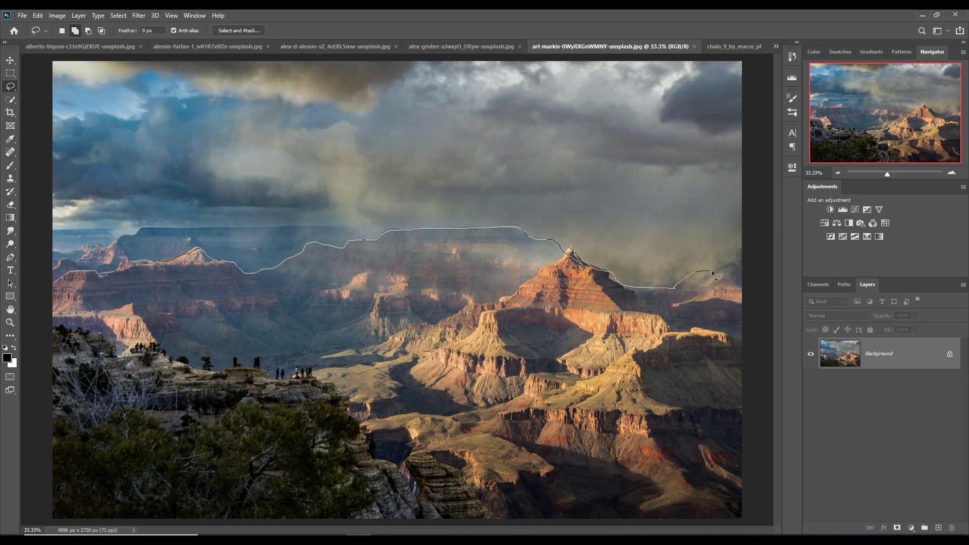
{"action": "mouse_move", "coordinate": [745, 259]}
{"action": "left_mouse_down"}
{"action": "mouse_move", "coordinate": [750, 505]}
{"action": "mouse_move", "coordinate": [31, 356]}
{"action": "left_mouse_up"}
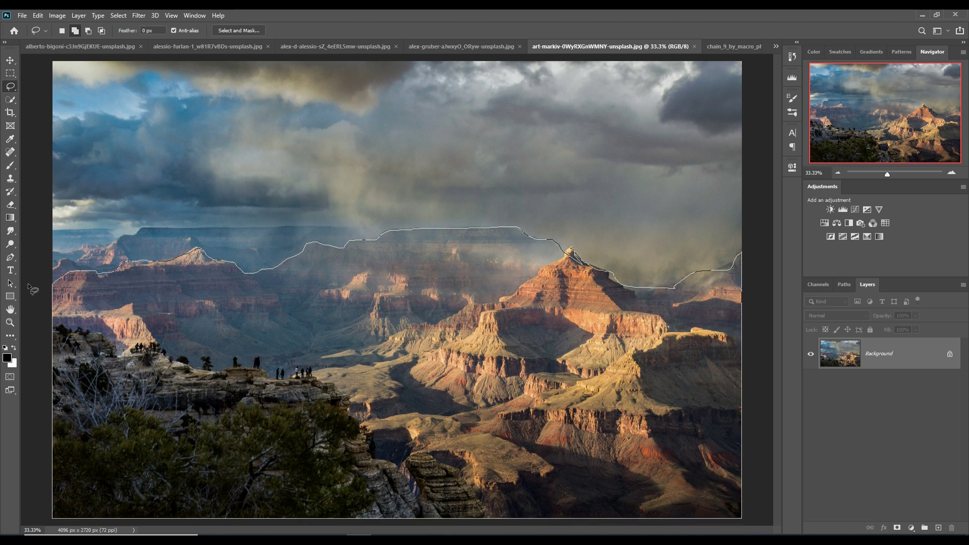
{"action": "left_click_drag", "start_coordinate": [29, 287], "coordinate": [30, 287]}
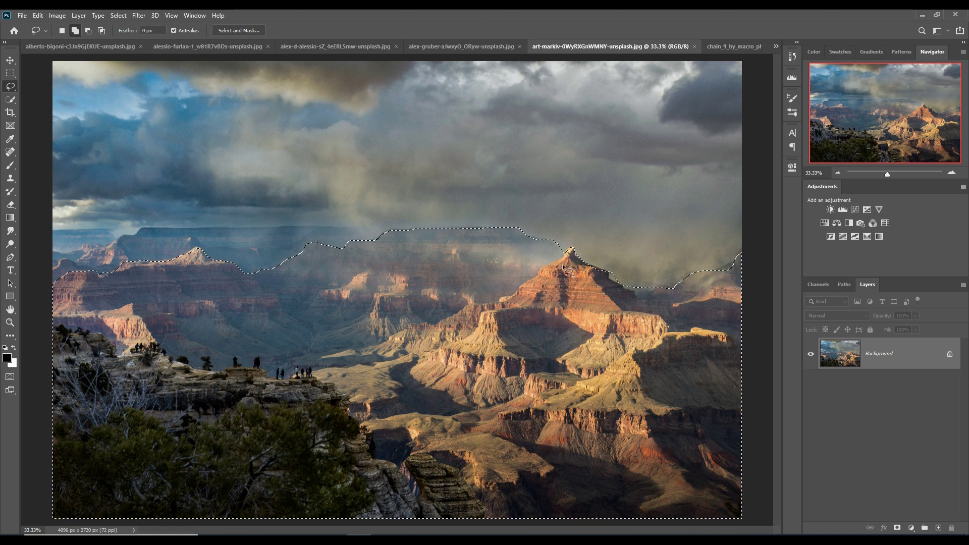
{"action": "left_click", "coordinate": [9, 61]}
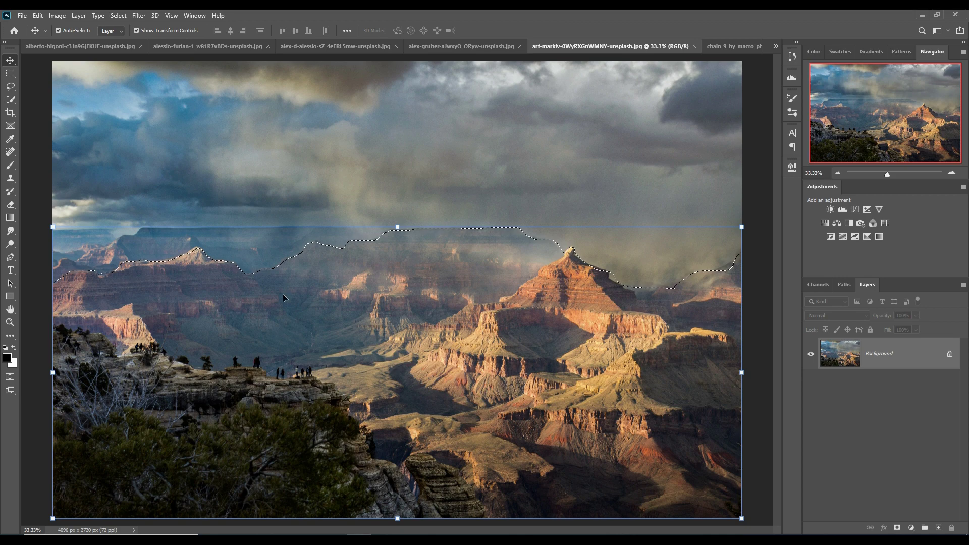
{"action": "left_click", "coordinate": [875, 518]}
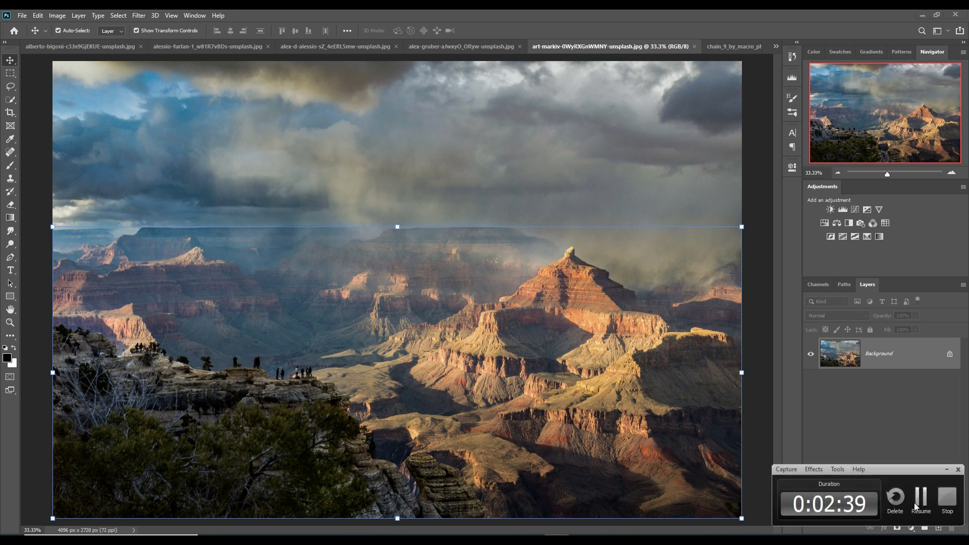
{"action": "left_click", "coordinate": [921, 498]}
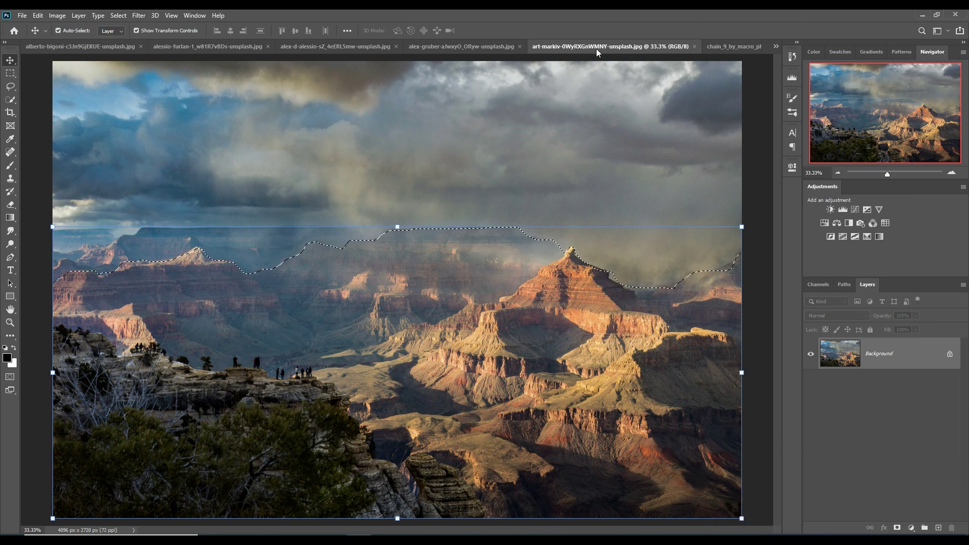
Step: Copy the selected canyon into Untitled-1 and position it along the canvas bottom
{"action": "left_click_drag", "start_coordinate": [596, 47], "coordinate": [596, 84]}
{"action": "left_click", "coordinate": [780, 43]}
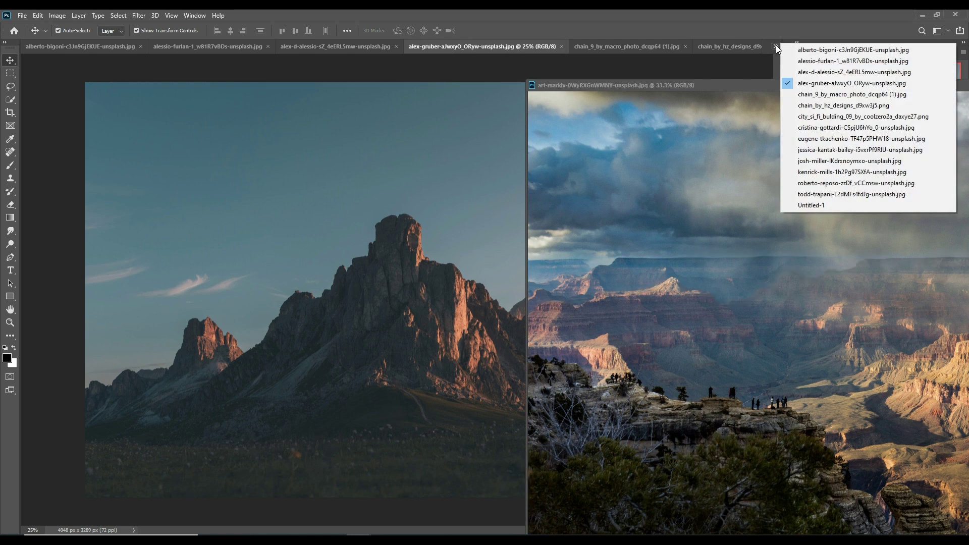
{"action": "left_click", "coordinate": [806, 207]}
{"action": "left_click_drag", "start_coordinate": [695, 342], "coordinate": [416, 338]}
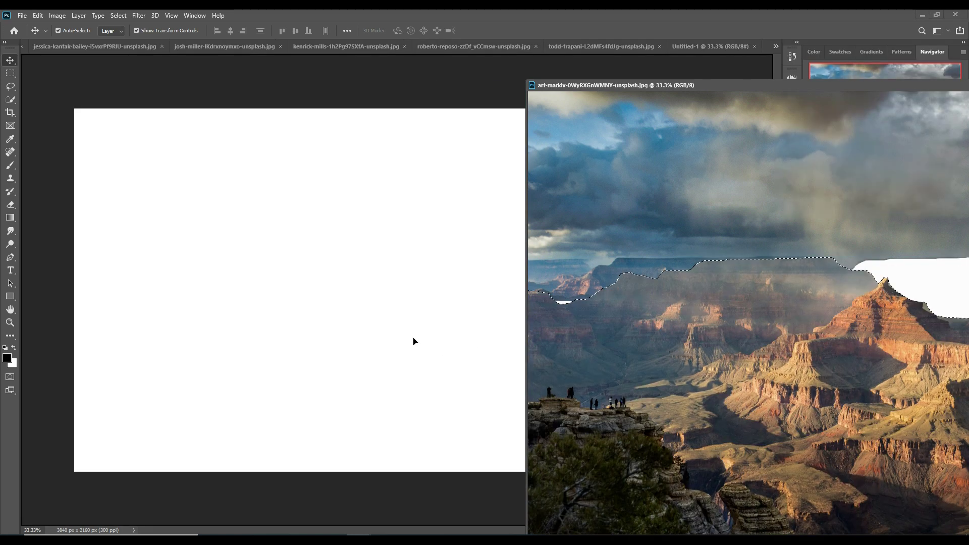
{"action": "mouse_move", "coordinate": [870, 91]}
{"action": "left_mouse_down"}
{"action": "mouse_move", "coordinate": [528, 292]}
{"action": "mouse_move", "coordinate": [421, 325]}
{"action": "left_mouse_up"}
{"action": "left_click", "coordinate": [563, 311]}
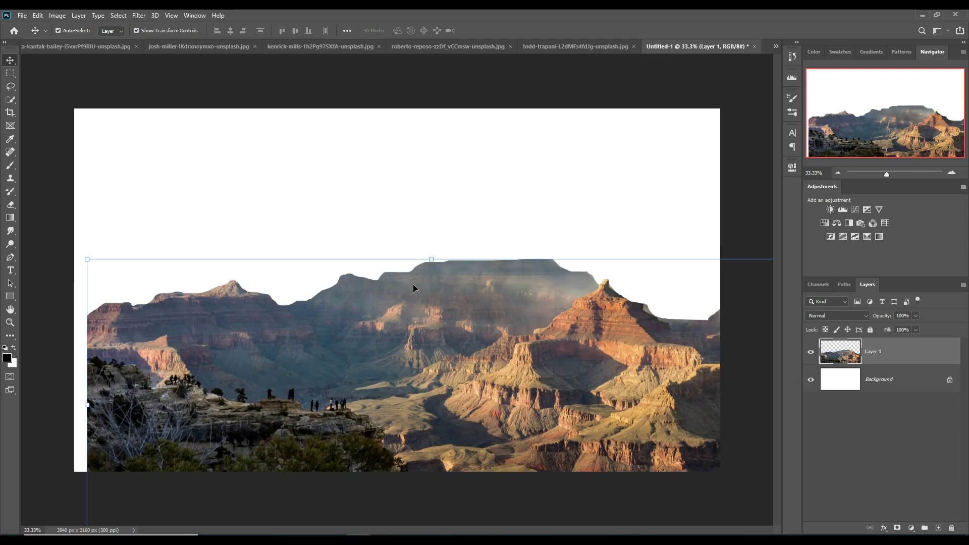
Step: Lasso and delete the flat mesa top, then clear the selection
{"action": "left_click", "coordinate": [10, 87]}
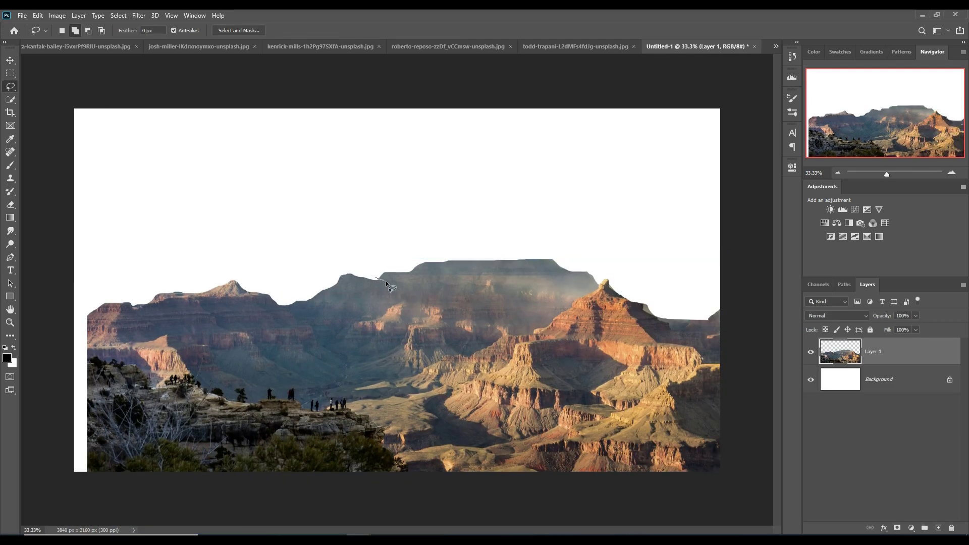
{"action": "left_click_drag", "start_coordinate": [433, 302], "coordinate": [465, 292]}
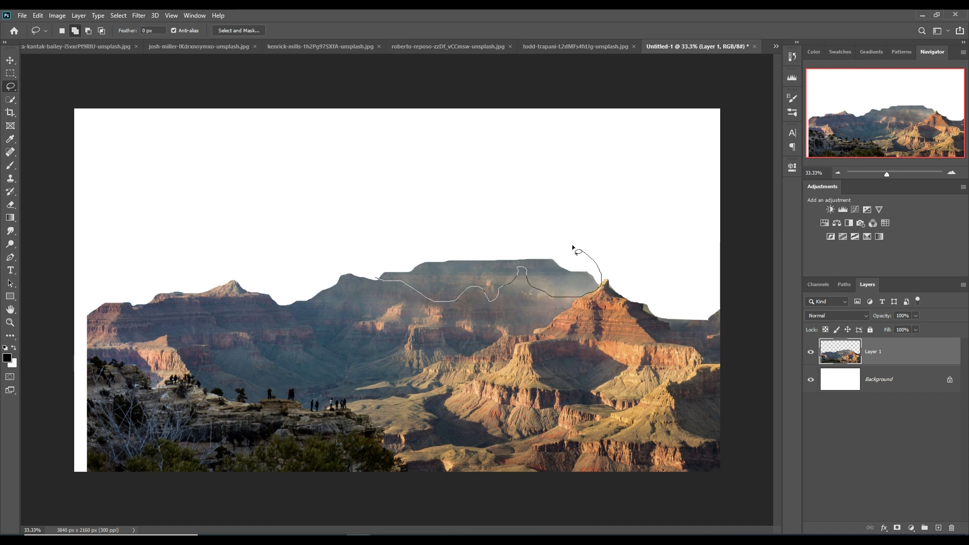
{"action": "left_click_drag", "start_coordinate": [574, 248], "coordinate": [377, 276]}
{"action": "key", "text": "Delete"}
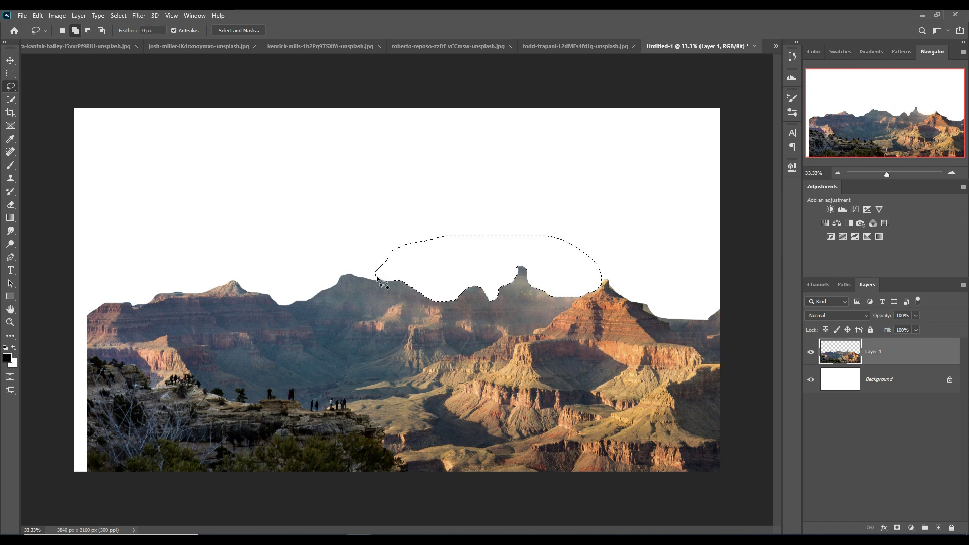
{"action": "left_click", "coordinate": [118, 15]}
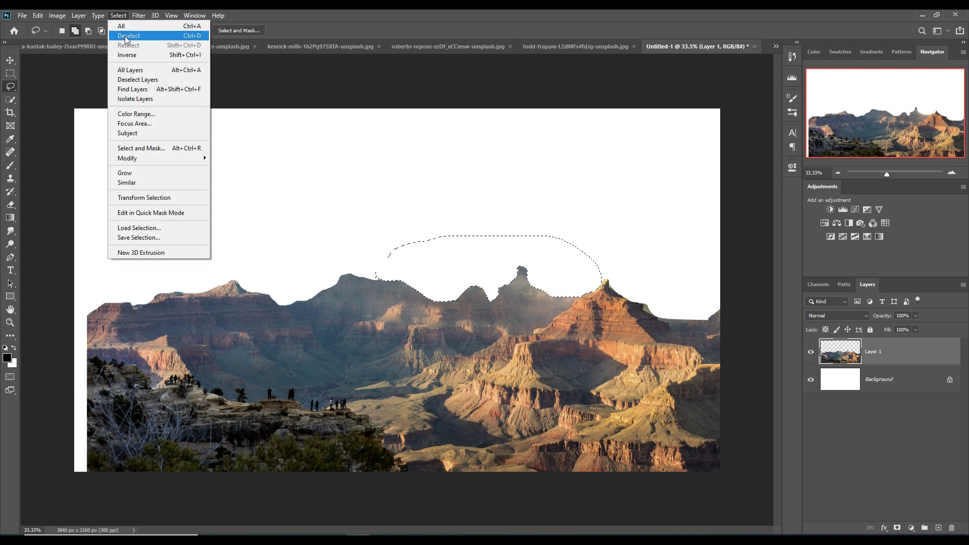
{"action": "left_click", "coordinate": [128, 36]}
Step: Transform the canyon to about 94% width and 78% height, flush left, lower down
{"action": "left_click", "coordinate": [9, 61]}
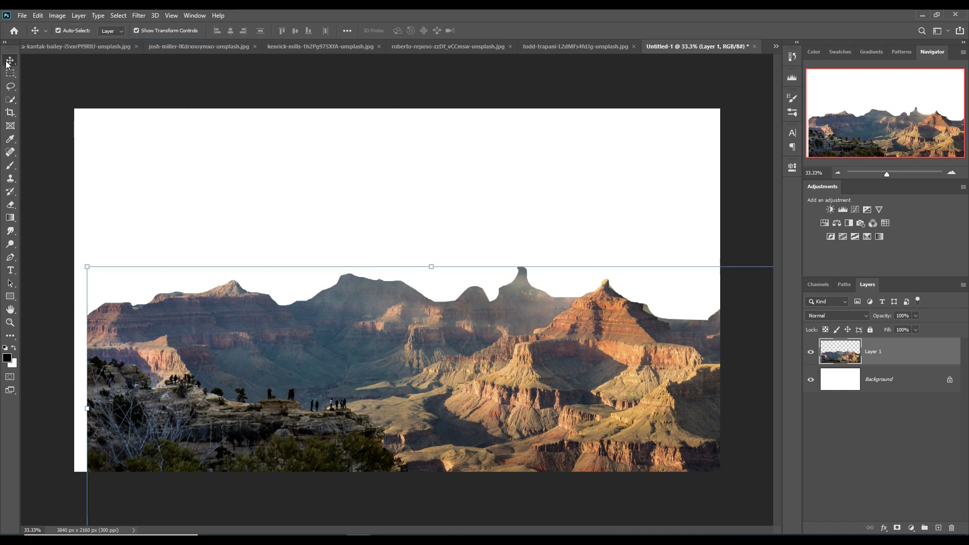
{"action": "mouse_move", "coordinate": [536, 364]}
{"action": "left_mouse_down"}
{"action": "mouse_move", "coordinate": [492, 418]}
{"action": "mouse_move", "coordinate": [515, 414]}
{"action": "left_mouse_up"}
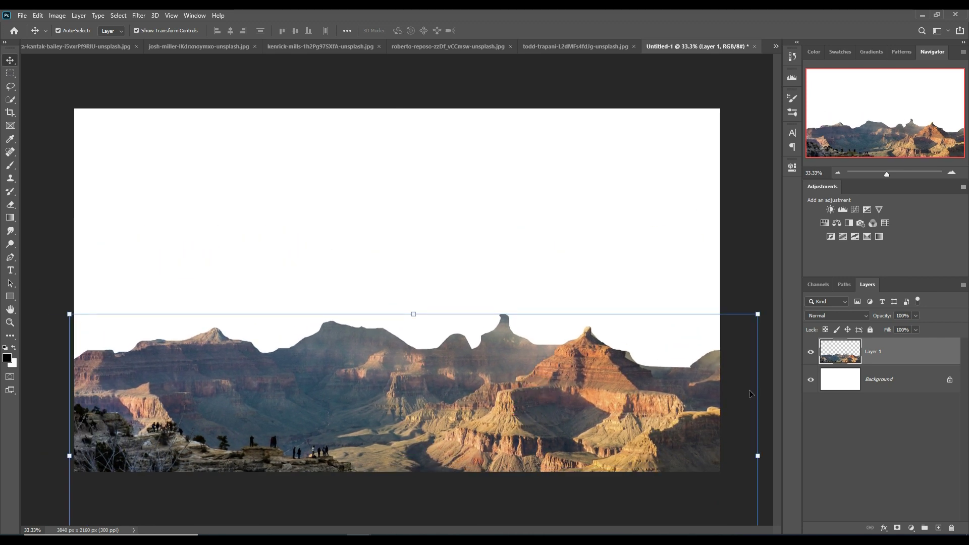
{"action": "left_click_drag", "start_coordinate": [765, 464], "coordinate": [727, 463]}
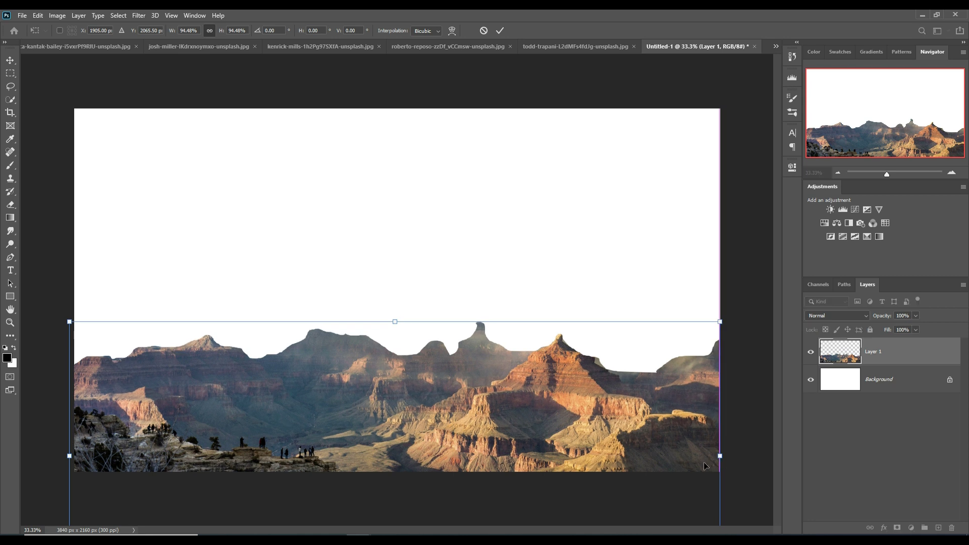
{"action": "left_click_drag", "start_coordinate": [80, 457], "coordinate": [85, 457]}
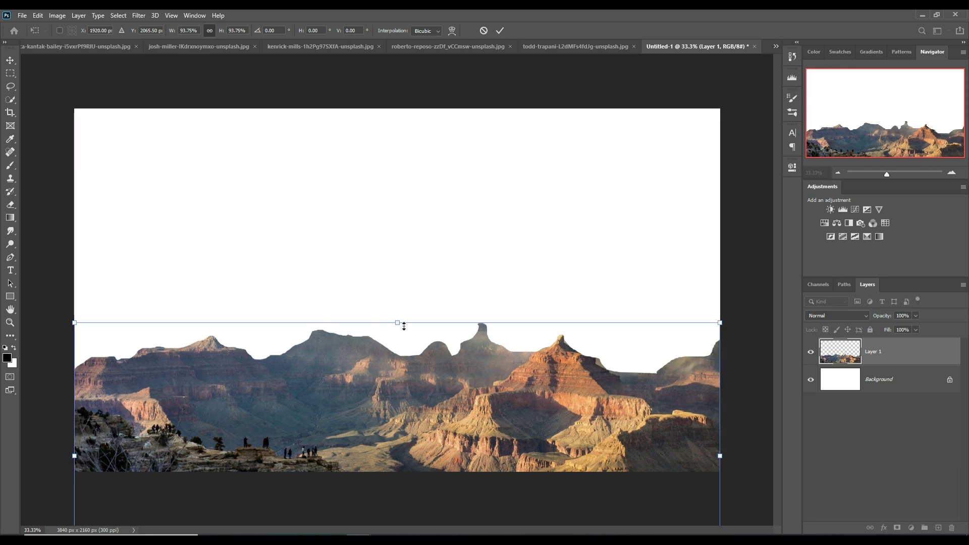
{"action": "left_click_drag", "start_coordinate": [404, 328], "coordinate": [407, 373]}
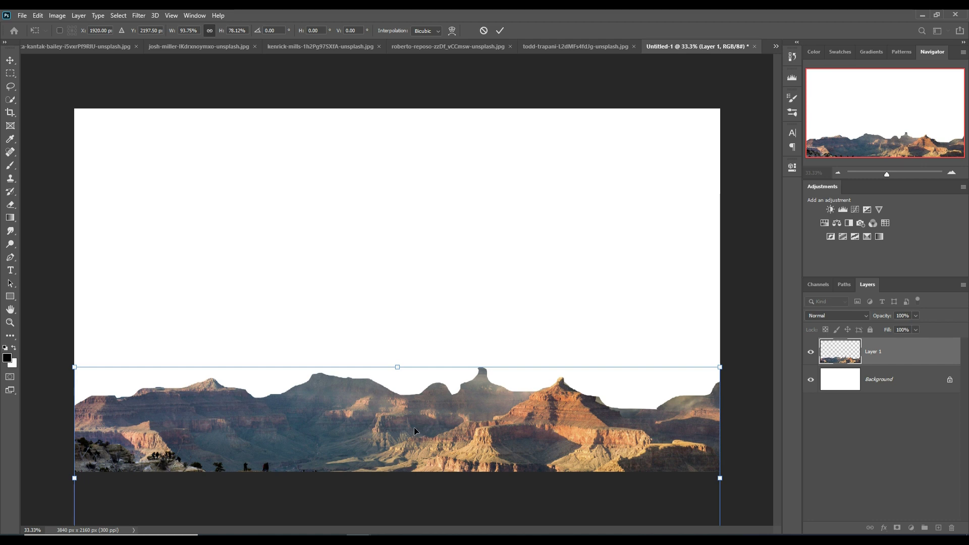
{"action": "left_click", "coordinate": [498, 34]}
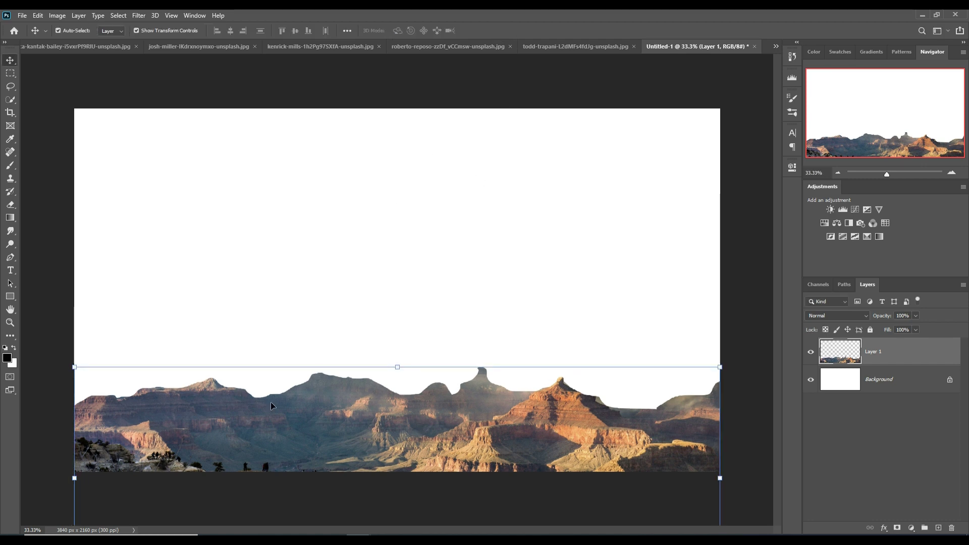
Step: Bring the rock image into the composition and rotate it upside down
{"action": "left_click", "coordinate": [775, 46]}
{"action": "left_click", "coordinate": [849, 126]}
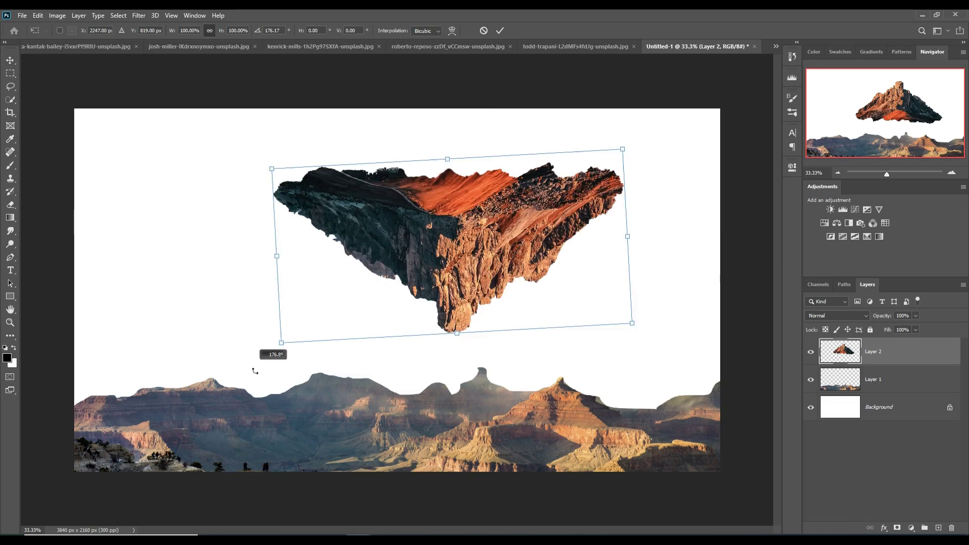
{"action": "left_click_drag", "start_coordinate": [607, 202], "coordinate": [611, 208]}
{"action": "key", "text": "Return"}
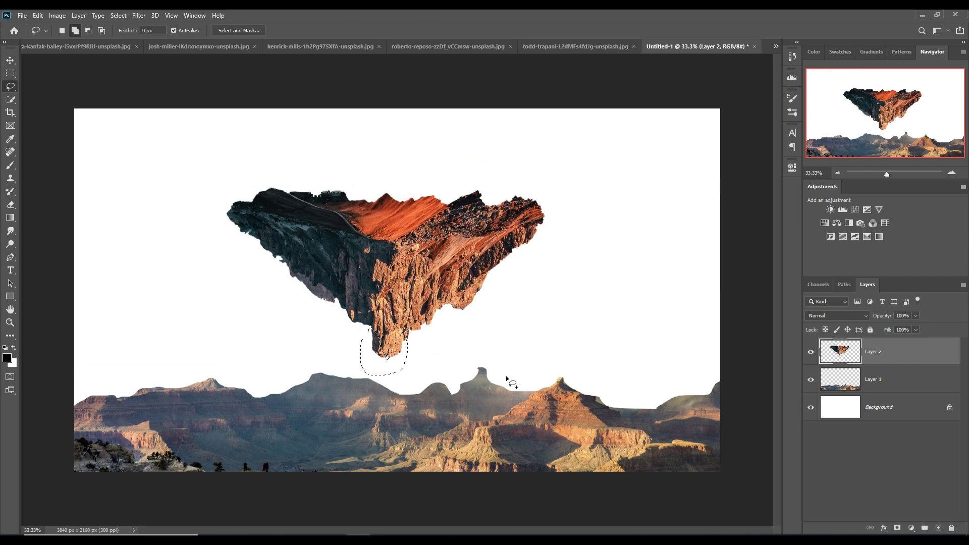
Step: Outline a rock chunk and copy it onto its own layer
{"action": "left_click_drag", "start_coordinate": [226, 273], "coordinate": [292, 270]}
{"action": "left_click_drag", "start_coordinate": [404, 267], "coordinate": [371, 258]}
{"action": "key", "text": "Return"}
{"action": "key", "text": "l"}
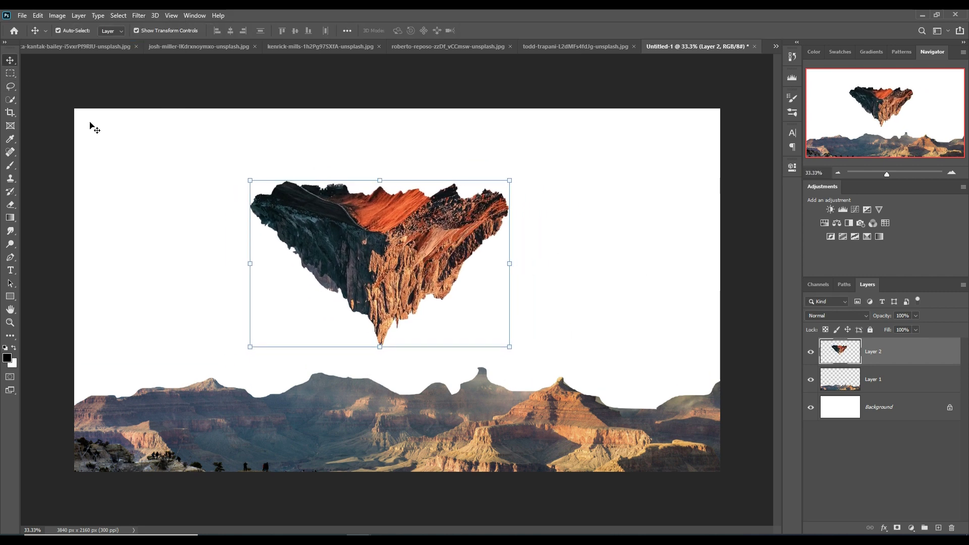
{"action": "key", "text": "ctrl+j"}
{"action": "key", "text": "v"}
{"action": "key", "text": "ctrl+j"}
Step: Delete the extra chunk copy, mask and merge the chunk, then enlarge the rock over the canyon
{"action": "left_click", "coordinate": [38, 15]}
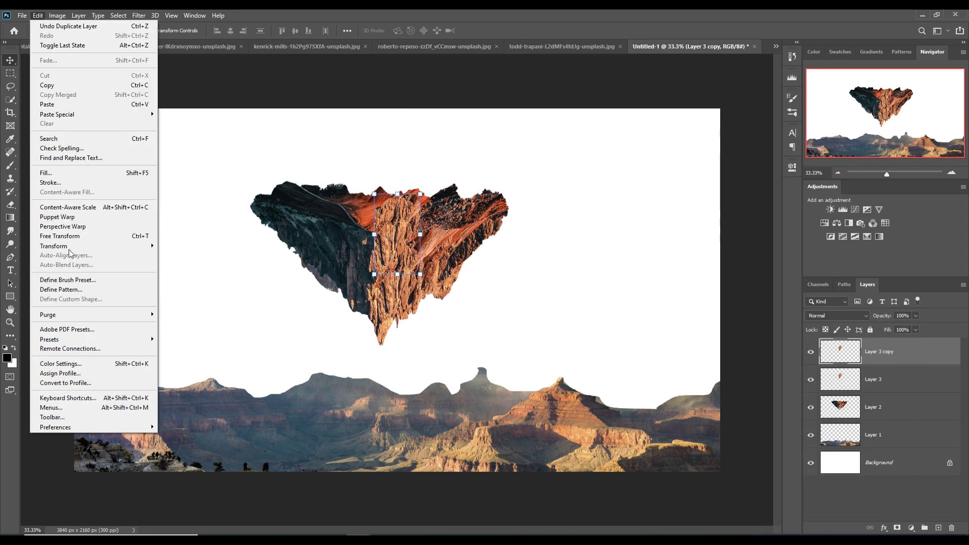
{"action": "key", "text": "Delete"}
{"action": "left_click", "coordinate": [897, 527], "text": "alt"}
{"action": "key", "text": "b"}
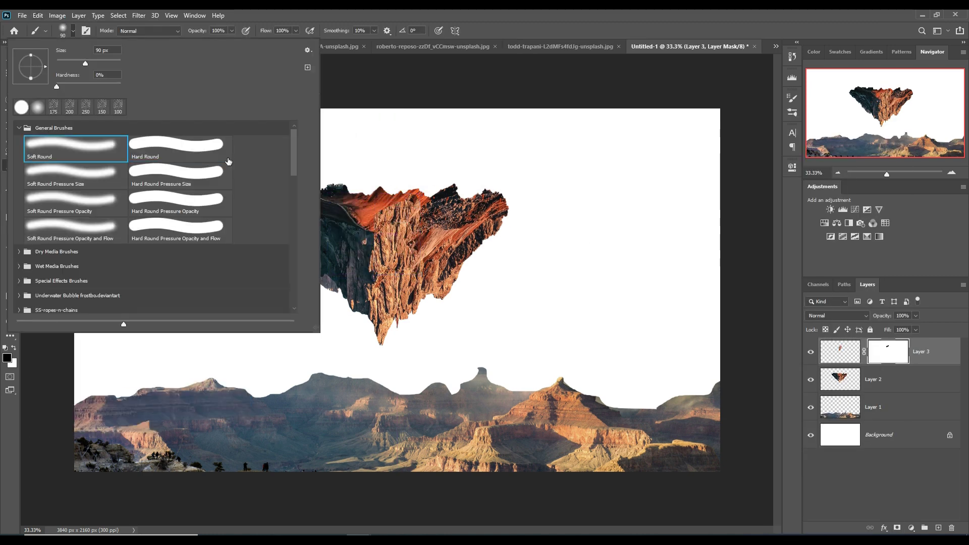
{"action": "key", "text": "v"}
{"action": "key", "text": "ctrl+e"}
{"action": "left_click_drag", "start_coordinate": [484, 333], "coordinate": [399, 291]}
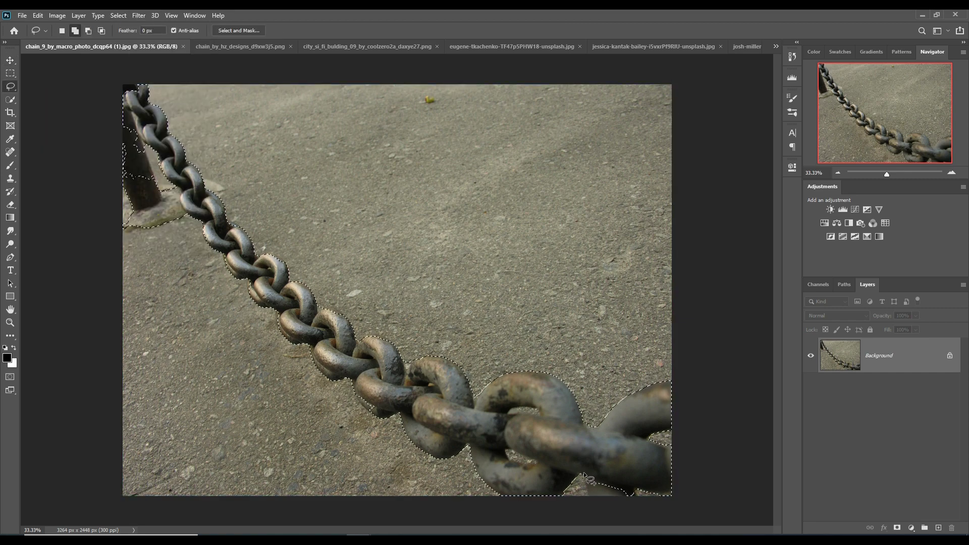
Step: Refine the chain selection, excluding the metal post, and copy it to its own layer
{"action": "left_click_drag", "start_coordinate": [593, 484], "coordinate": [586, 477]}
{"action": "key", "text": "alt"}
{"action": "left_click_drag", "start_coordinate": [146, 145], "coordinate": [126, 129]}
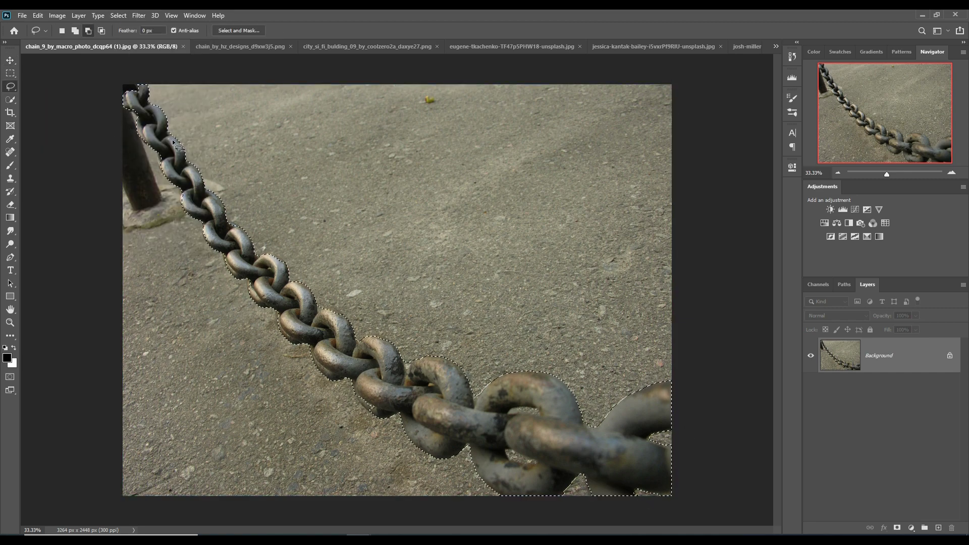
{"action": "key", "text": "ctrl+j"}
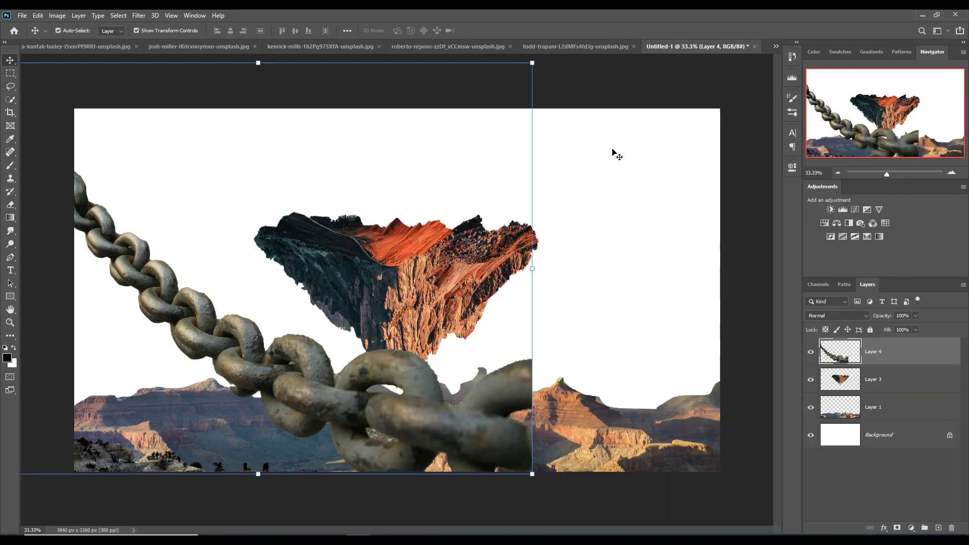
Step: Bring the chain in, flip it horizontally, and Puppet Warp its end up to the rock
{"action": "left_click", "coordinate": [38, 15]}
{"action": "left_click", "coordinate": [184, 402]}
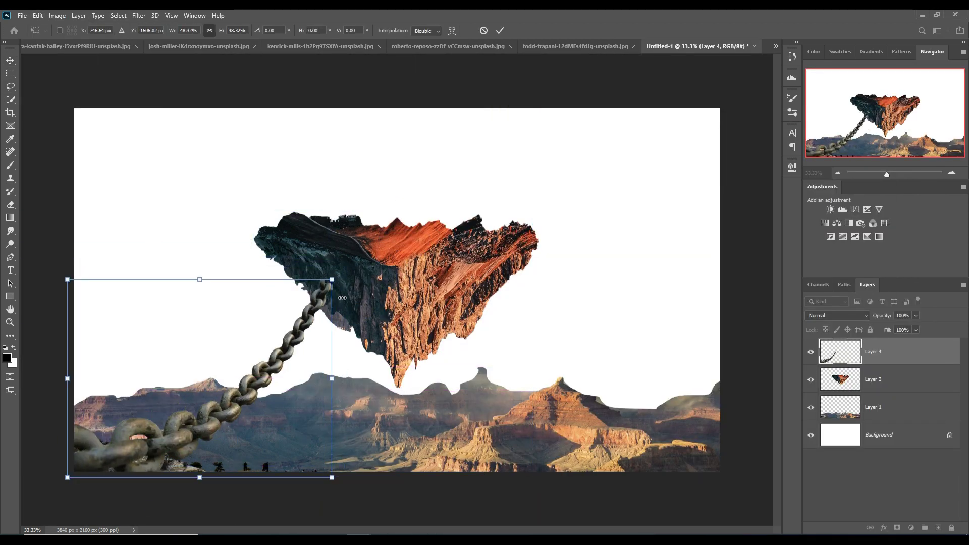
{"action": "left_click", "coordinate": [38, 16]}
{"action": "left_click", "coordinate": [172, 260]}
{"action": "left_click_drag", "start_coordinate": [332, 279], "coordinate": [299, 297]}
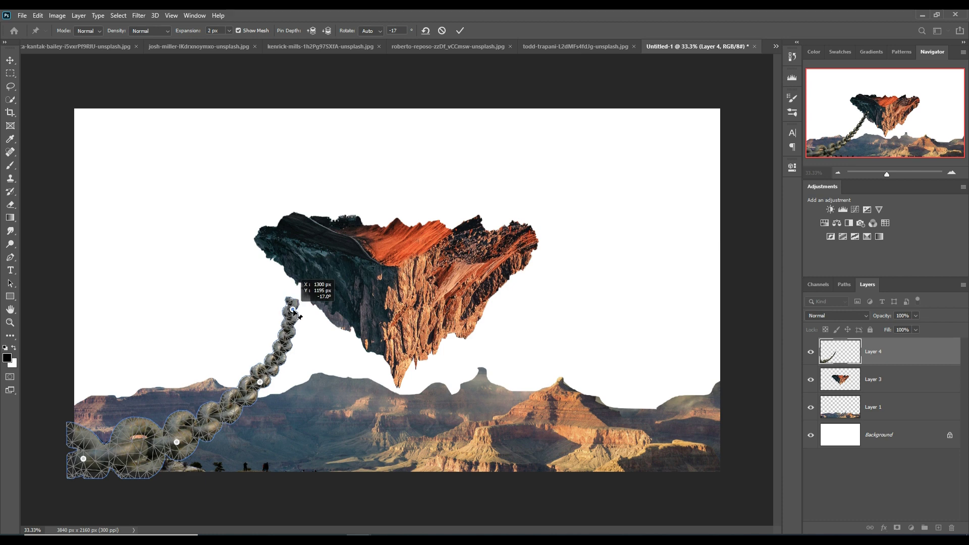
{"action": "key", "text": "Return"}
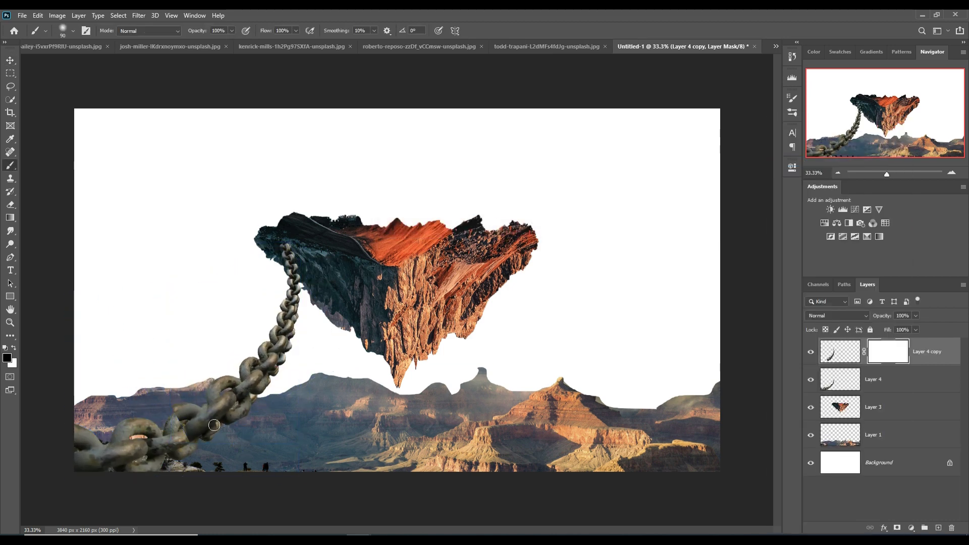
Step: Mask the leftover chain piece, blur the canyon 6 px, and scale the sky to fill the canvas
{"action": "left_click_drag", "start_coordinate": [265, 415], "coordinate": [250, 334]}
{"action": "left_click", "coordinate": [38, 15]}
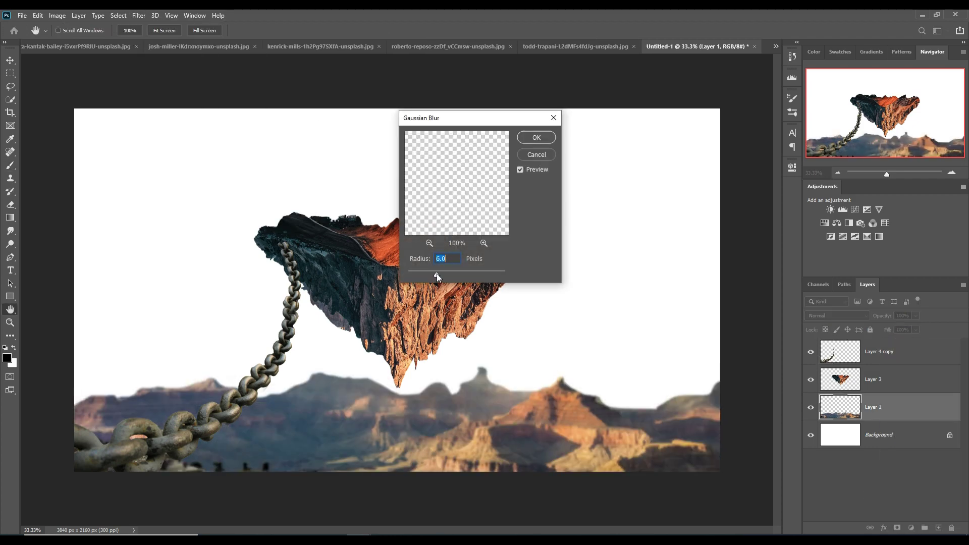
{"action": "left_click", "coordinate": [575, 46]}
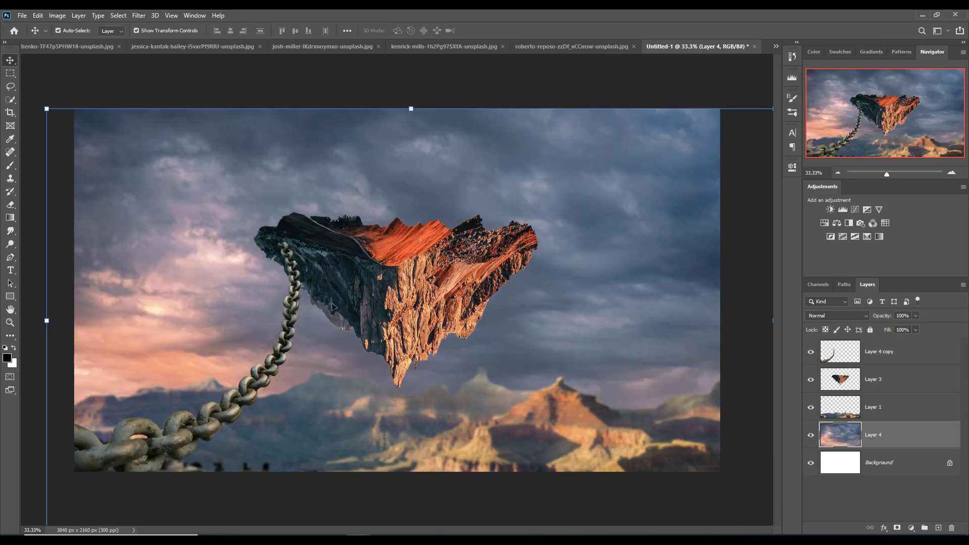
{"action": "left_click_drag", "start_coordinate": [778, 320], "coordinate": [646, 279]}
{"action": "key", "text": "Return"}
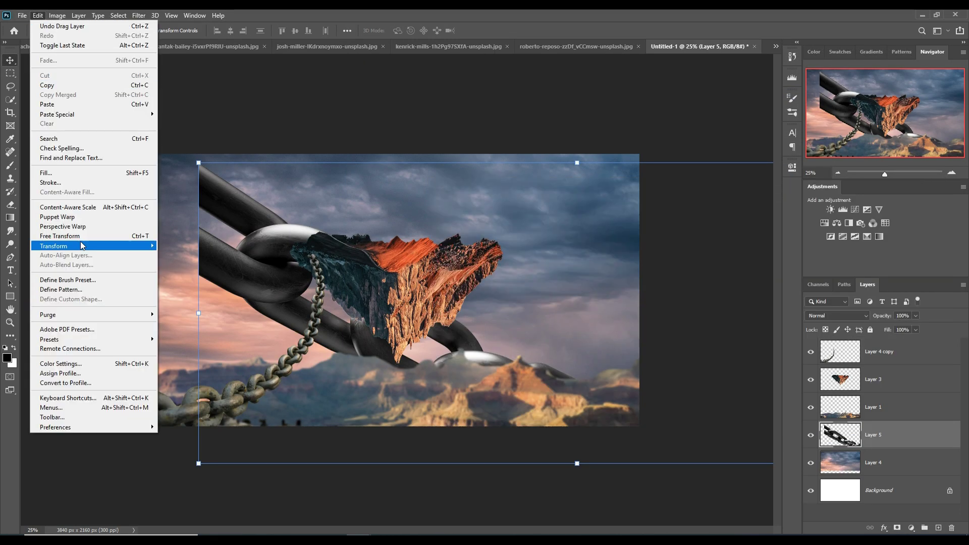
Step: Place a chain on the rock's right side and a flipped copy on its left
{"action": "left_click", "coordinate": [86, 244]}
{"action": "mouse_move", "coordinate": [544, 187]}
{"action": "left_mouse_down"}
{"action": "mouse_move", "coordinate": [580, 290]}
{"action": "mouse_move", "coordinate": [696, 274]}
{"action": "left_mouse_up"}
{"action": "key", "text": "Return"}
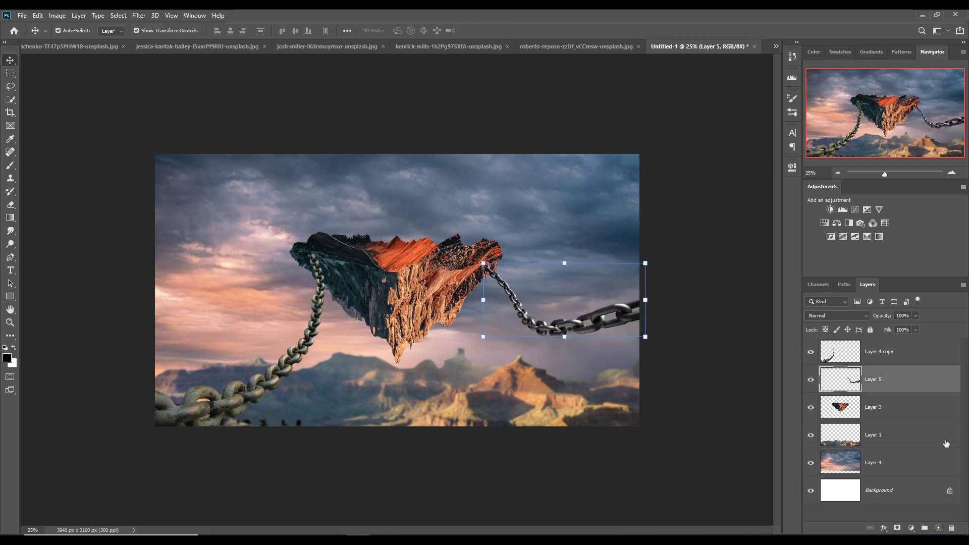
{"action": "key", "text": "ctrl+j"}
{"action": "key", "text": "ctrl+t"}
{"action": "left_click_drag", "start_coordinate": [581, 323], "coordinate": [238, 313]}
{"action": "key", "text": "Return"}
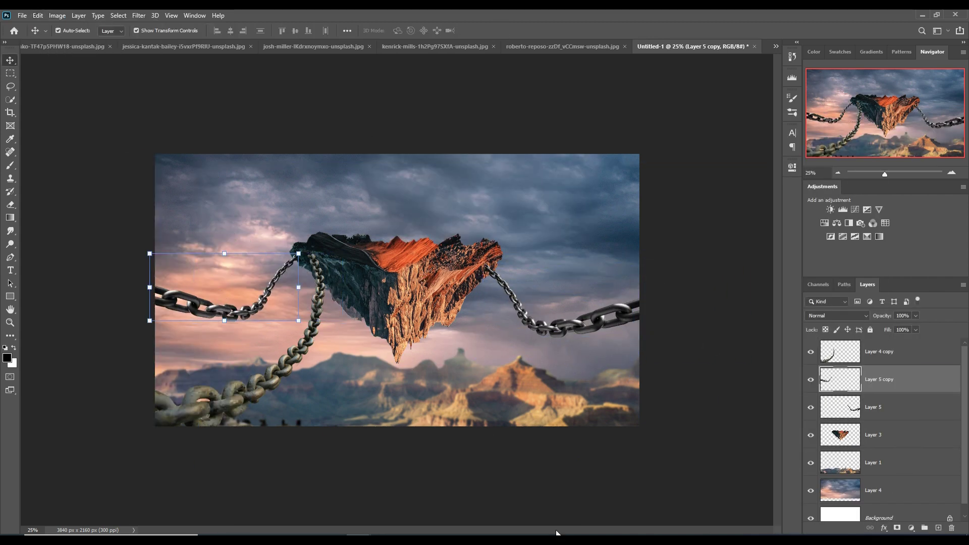
Step: Stretch the lower-left chain up to the rock, then bring up the canyon cliff photo
{"action": "left_click", "coordinate": [879, 351]}
{"action": "left_click", "coordinate": [39, 18]}
{"action": "left_click", "coordinate": [59, 236]}
{"action": "left_click_drag", "start_coordinate": [324, 253], "coordinate": [395, 271]}
{"action": "key", "text": "Return"}
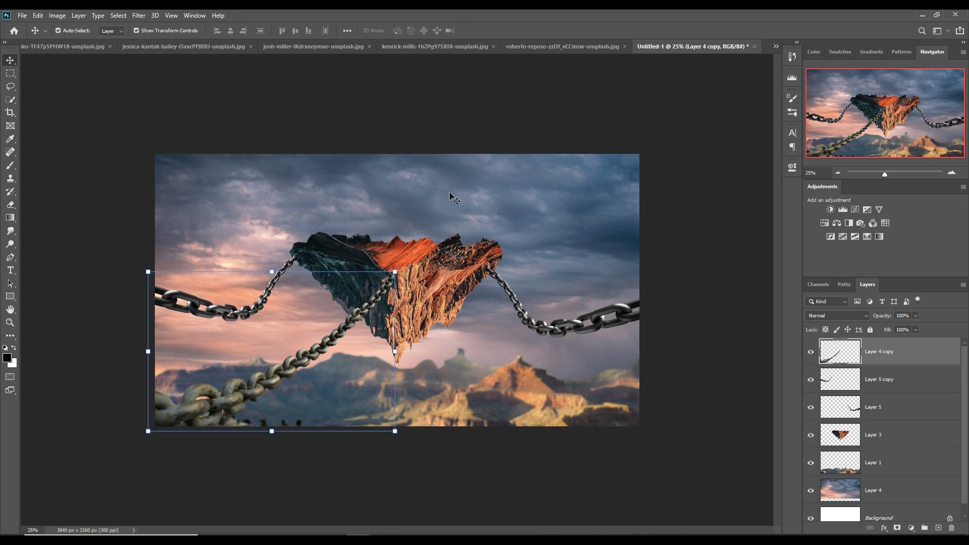
{"action": "left_click", "coordinate": [702, 46]}
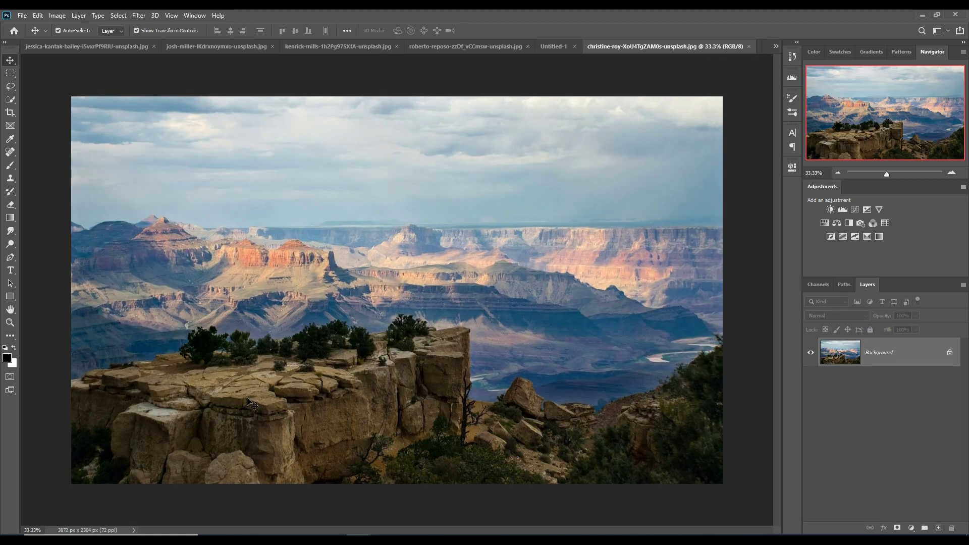
Step: Lasso the cliff and carry it into the composition, putting the canyon photo window away
{"action": "left_click", "coordinate": [9, 88]}
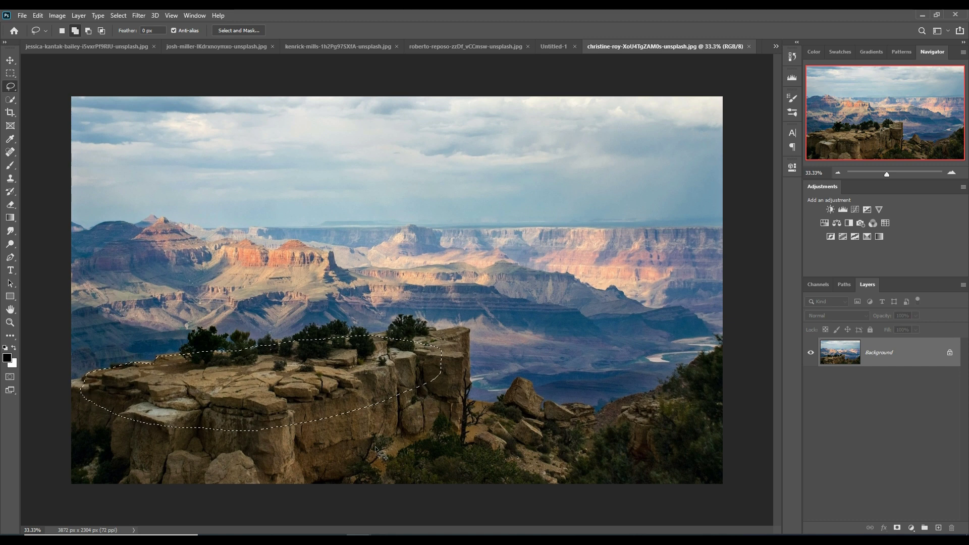
{"action": "left_click", "coordinate": [8, 62]}
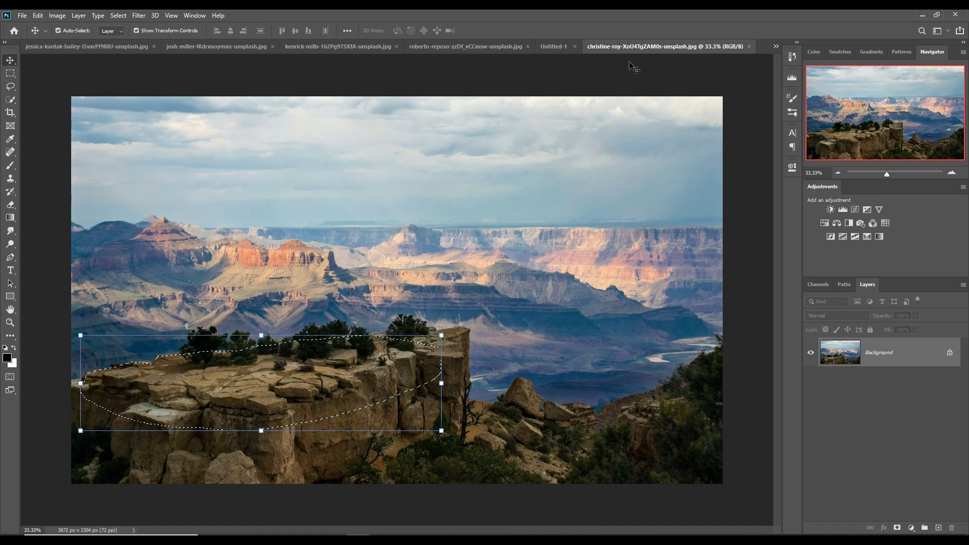
{"action": "left_click_drag", "start_coordinate": [631, 65], "coordinate": [640, 66]}
{"action": "left_click_drag", "start_coordinate": [804, 359], "coordinate": [376, 232]}
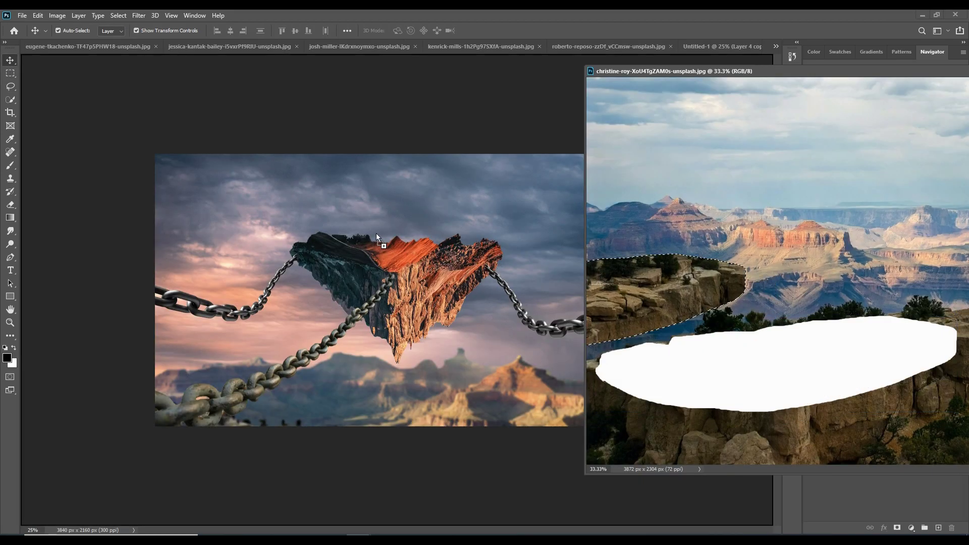
{"action": "left_click_drag", "start_coordinate": [923, 73], "coordinate": [387, 365]}
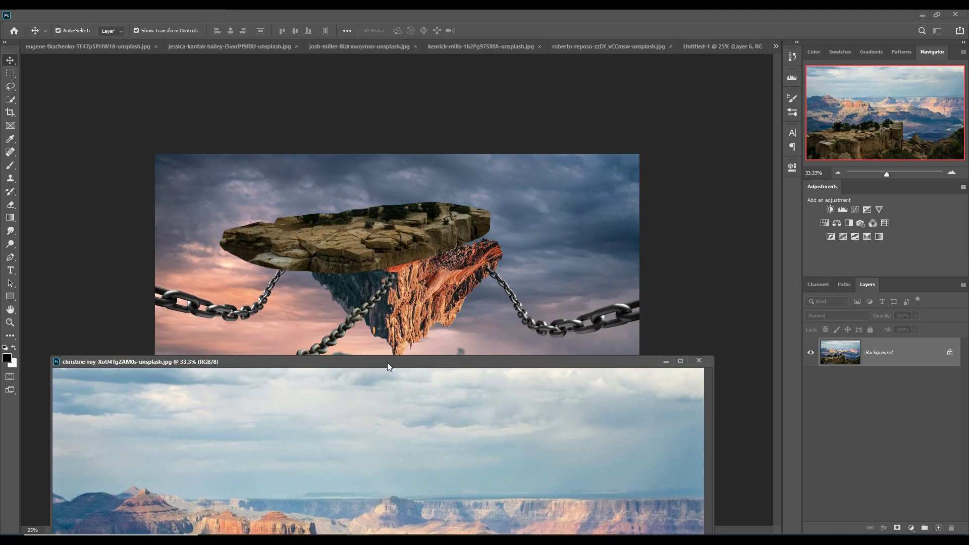
{"action": "left_click", "coordinate": [666, 361]}
Step: Scale the cliff slab to about 67% on the rock top and warp its ends over the edges
{"action": "left_click_drag", "start_coordinate": [493, 206], "coordinate": [405, 230]}
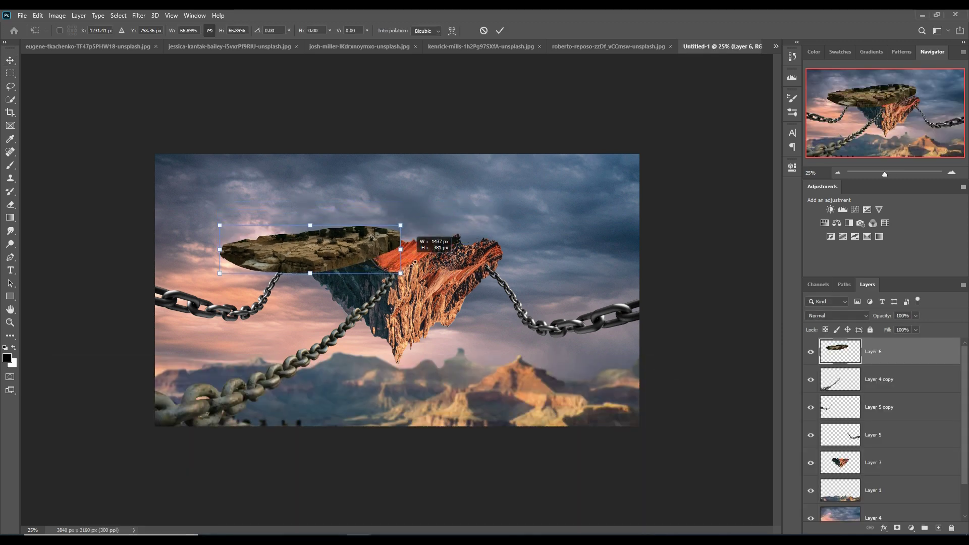
{"action": "left_click_drag", "start_coordinate": [328, 247], "coordinate": [415, 245]}
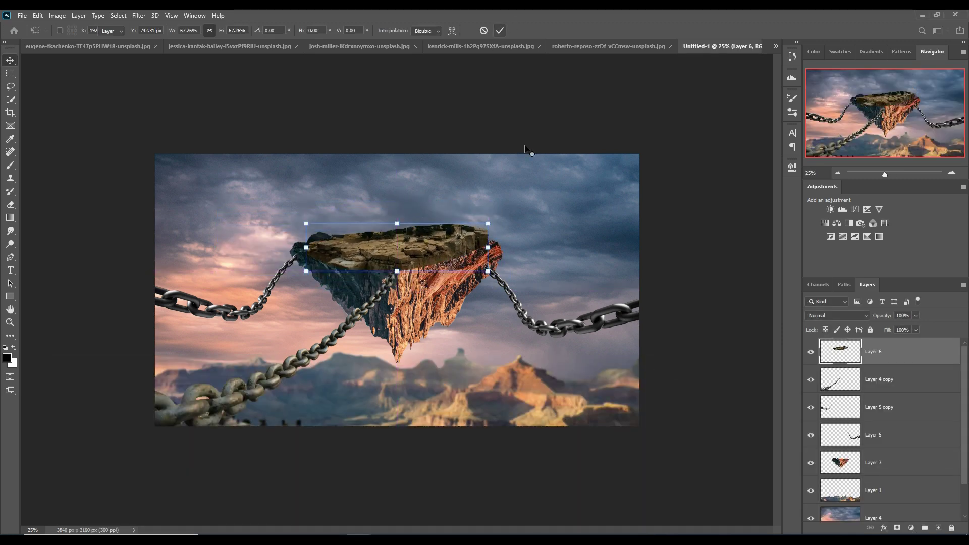
{"action": "key", "text": "Return"}
{"action": "left_click", "coordinate": [38, 15]}
{"action": "mouse_move", "coordinate": [54, 247]}
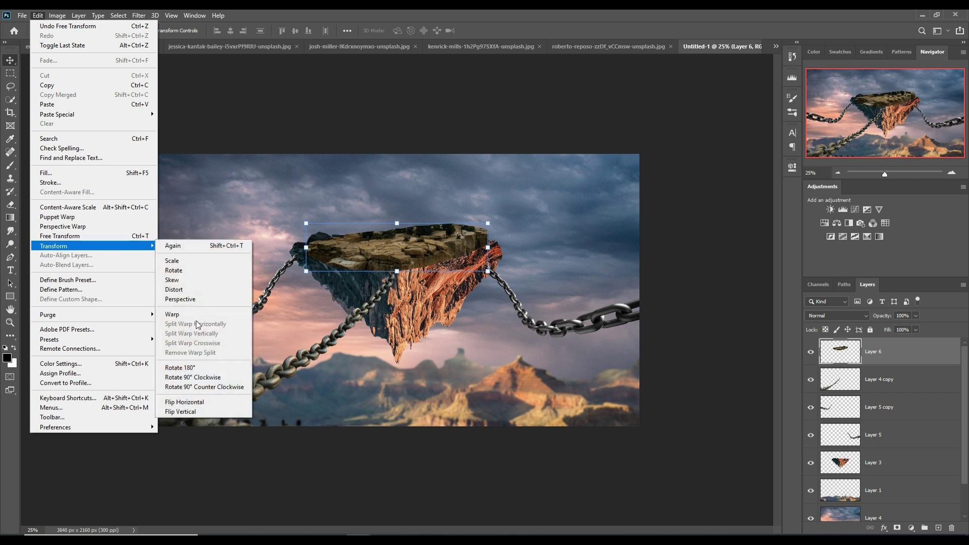
{"action": "left_click", "coordinate": [211, 314]}
{"action": "left_click_drag", "start_coordinate": [316, 254], "coordinate": [302, 251]}
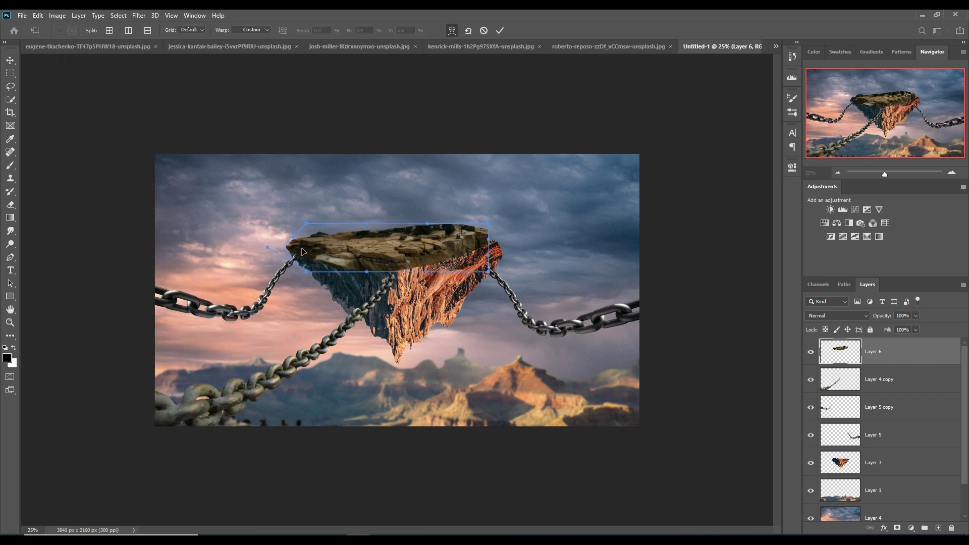
{"action": "left_click_drag", "start_coordinate": [446, 236], "coordinate": [480, 246]}
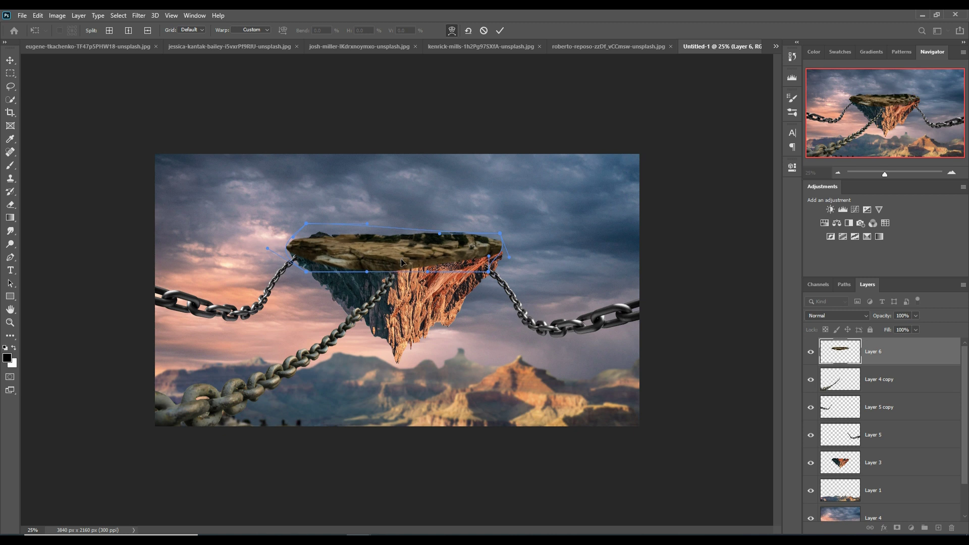
{"action": "key", "text": "Return"}
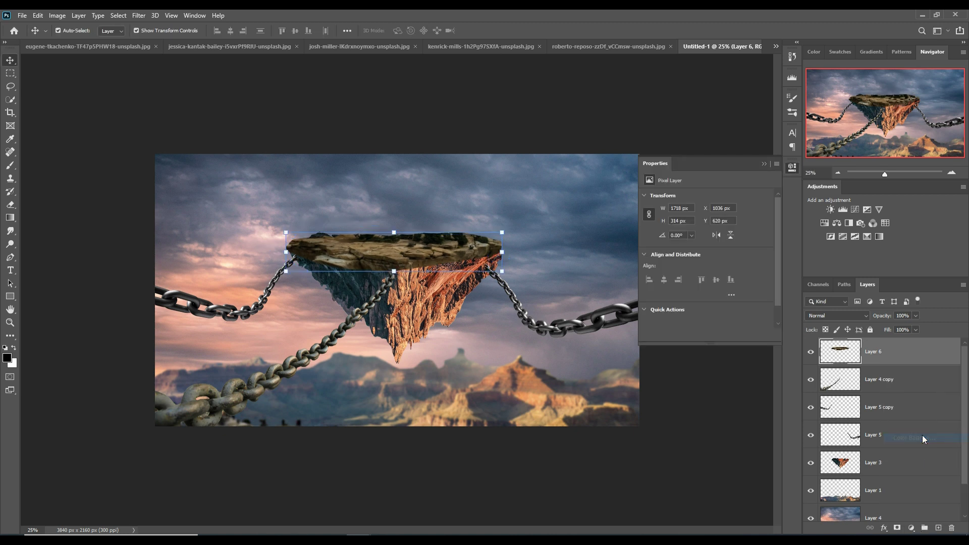
{"action": "key", "text": "b"}
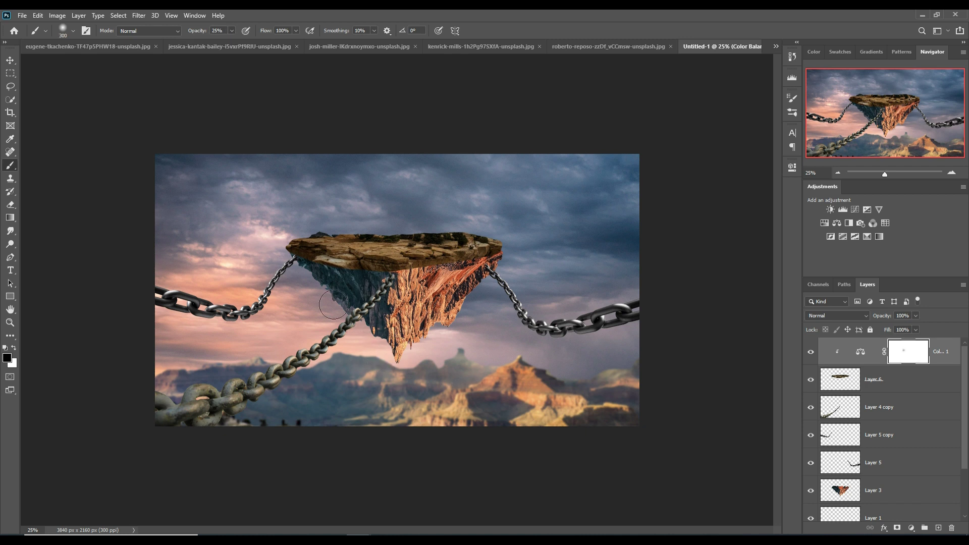
{"action": "left_click", "coordinate": [840, 379]}
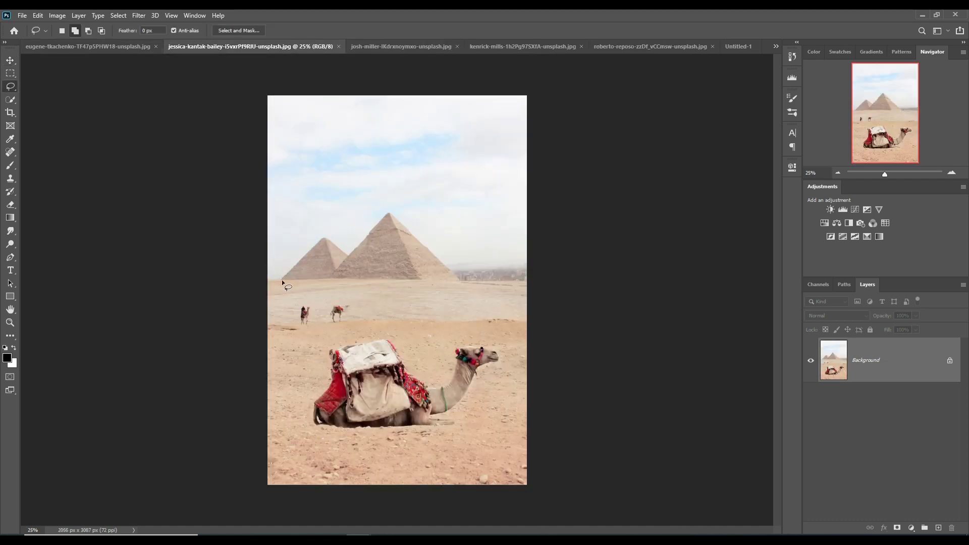
Step: Outline the two pyramids and bring them into the composite document
{"action": "scroll", "coordinate": [282, 280], "scroll_direction": "up", "scroll_amount": 1}
{"action": "scroll", "coordinate": [214, 372], "scroll_direction": "up", "scroll_amount": 1}
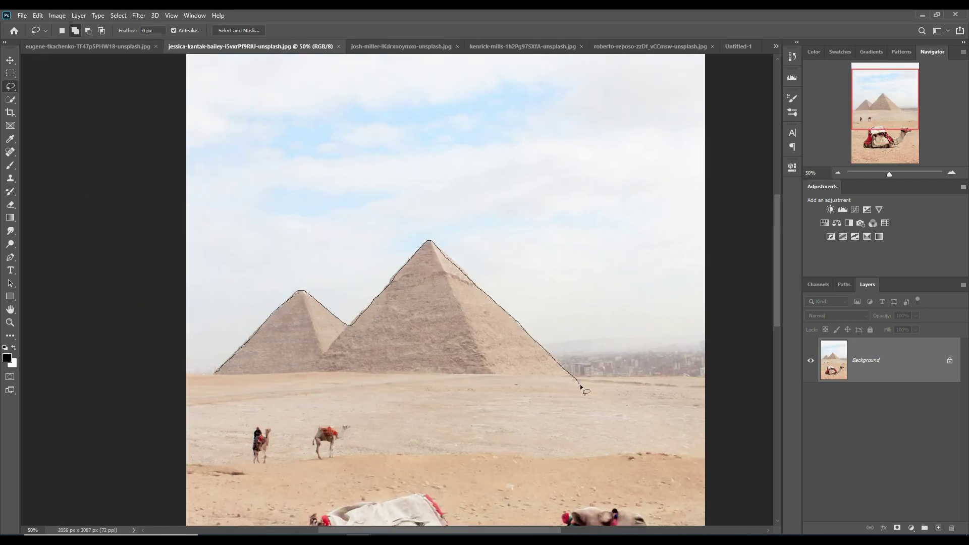
{"action": "left_click_drag", "start_coordinate": [212, 376], "coordinate": [213, 375]}
{"action": "key", "text": "v"}
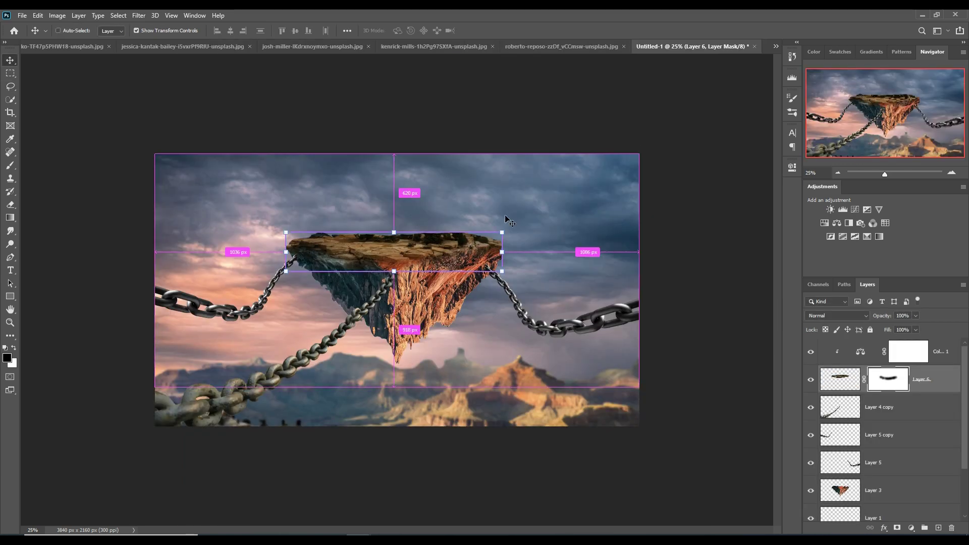
{"action": "left_click_drag", "start_coordinate": [552, 50], "coordinate": [504, 216]}
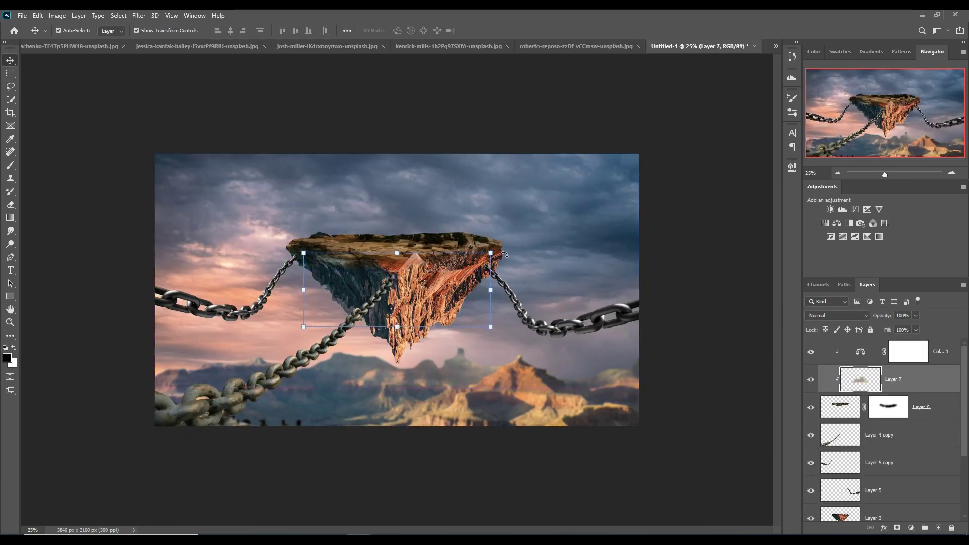
Step: Scale the pyramids onto the island top, above Color Balance, released from the clipping mask
{"action": "left_click_drag", "start_coordinate": [492, 255], "coordinate": [479, 233]}
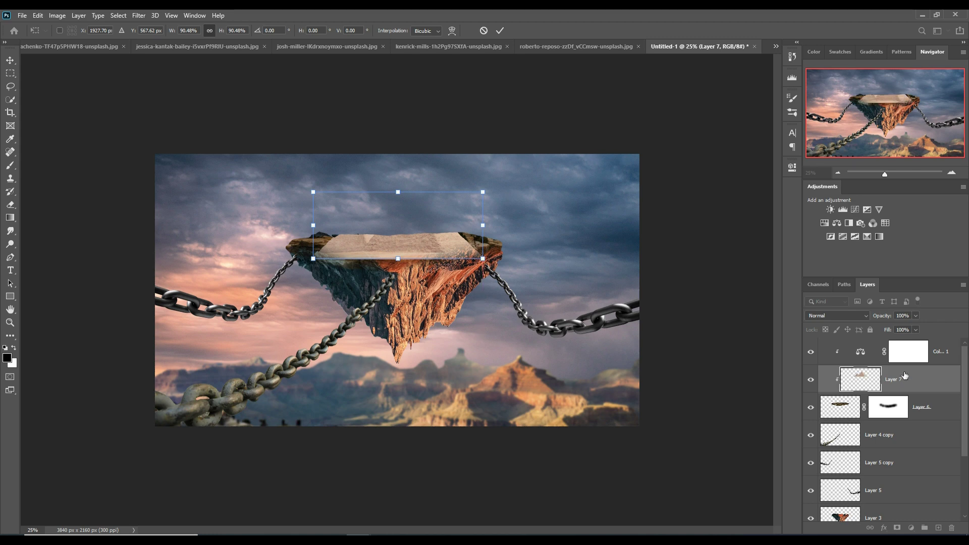
{"action": "left_click_drag", "start_coordinate": [904, 376], "coordinate": [904, 348]}
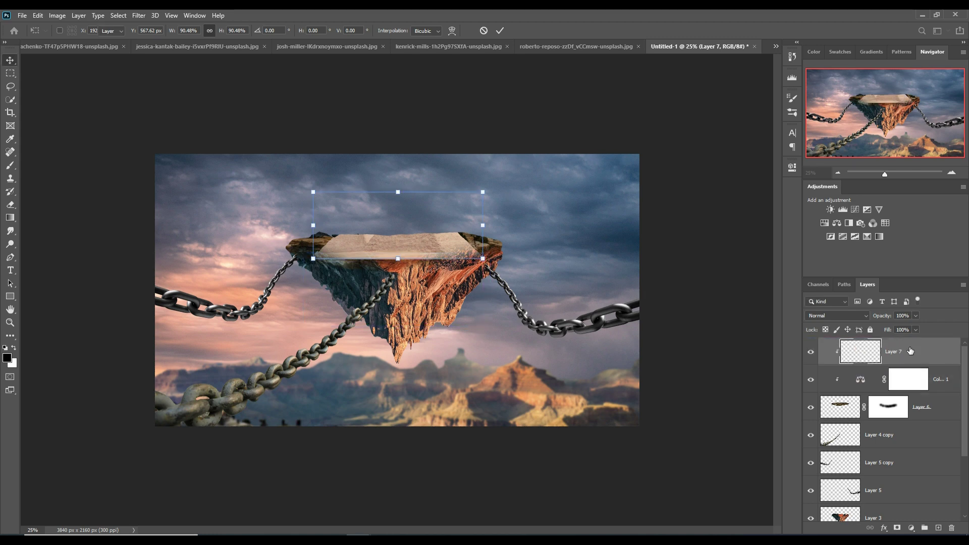
{"action": "right_click", "coordinate": [935, 357]}
{"action": "left_click", "coordinate": [828, 301]}
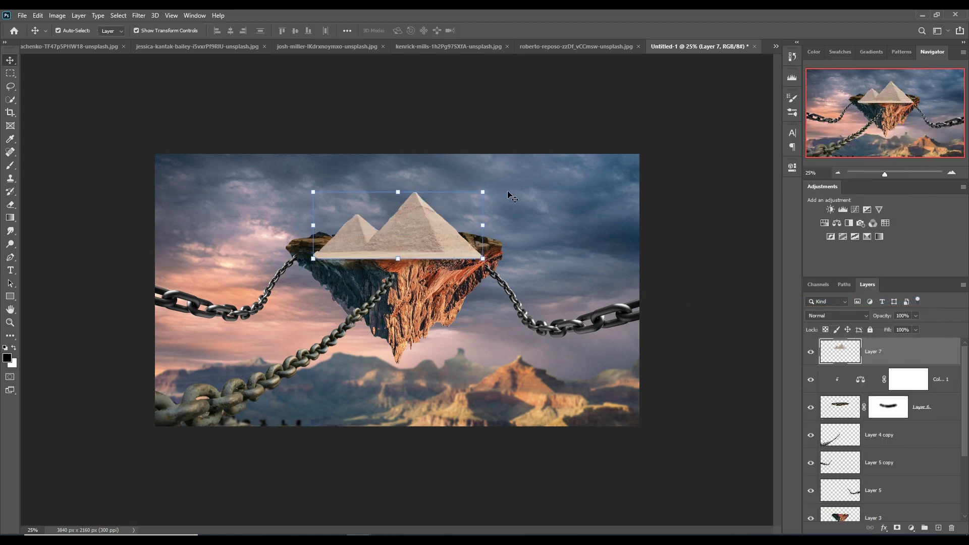
{"action": "key", "text": "ctrl+t"}
{"action": "left_click_drag", "start_coordinate": [484, 192], "coordinate": [475, 195]}
{"action": "left_click_drag", "start_coordinate": [420, 251], "coordinate": [412, 234]}
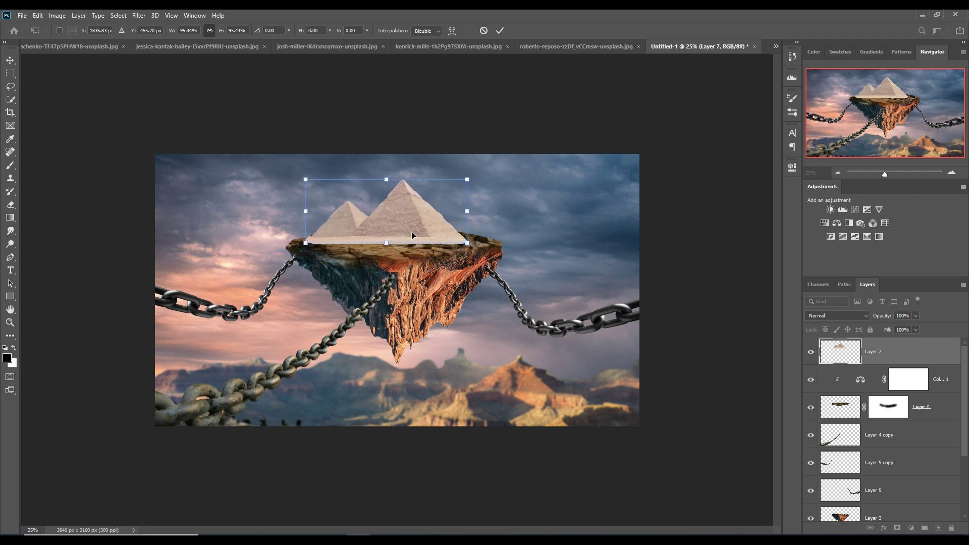
{"action": "key", "text": "Return"}
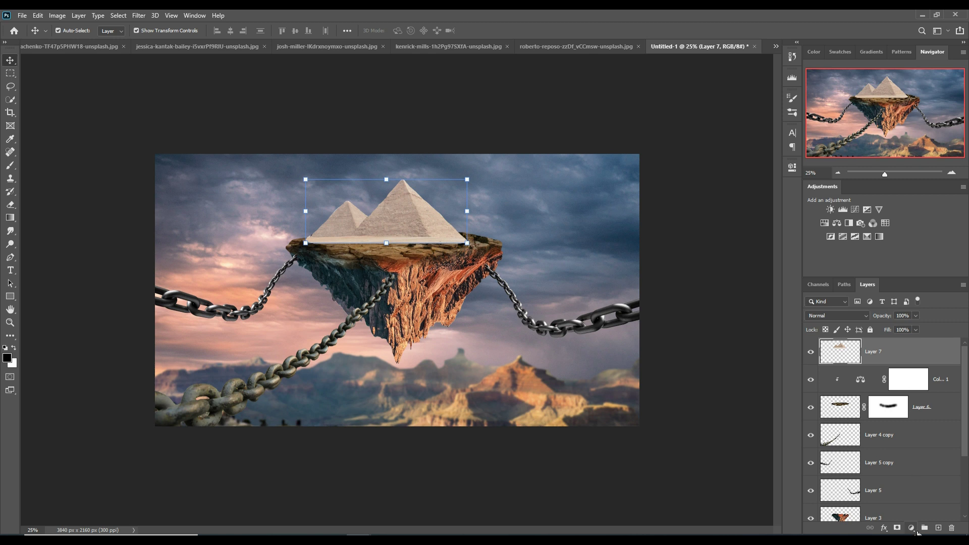
Step: Add a Curves adjustment pulled down to darken the pyramids and add contrast
{"action": "left_click", "coordinate": [912, 528]}
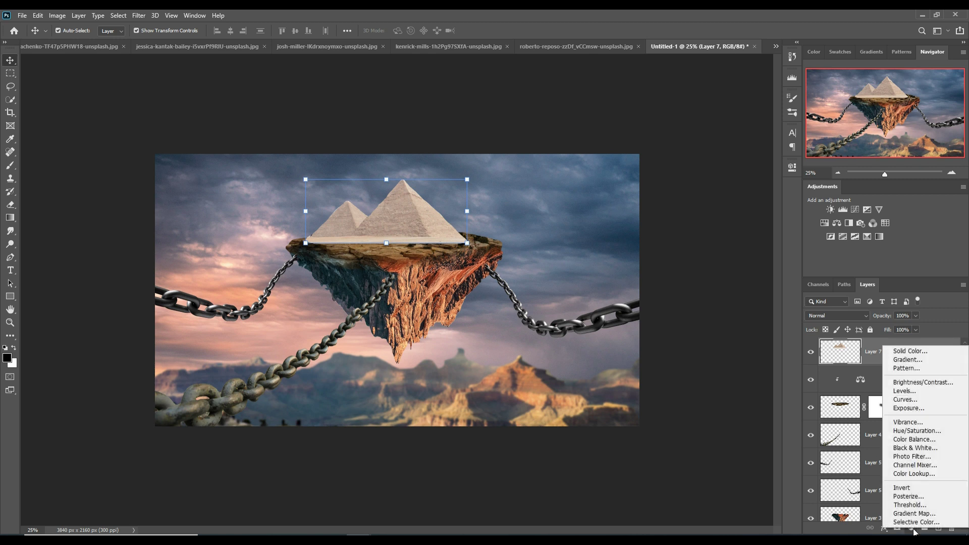
{"action": "left_click", "coordinate": [905, 399]}
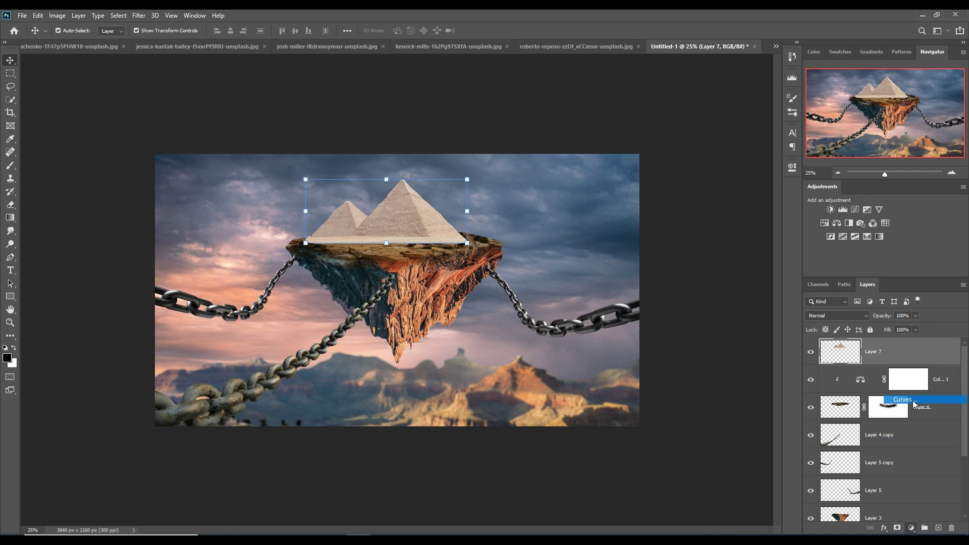
{"action": "left_click_drag", "start_coordinate": [722, 275], "coordinate": [726, 277]}
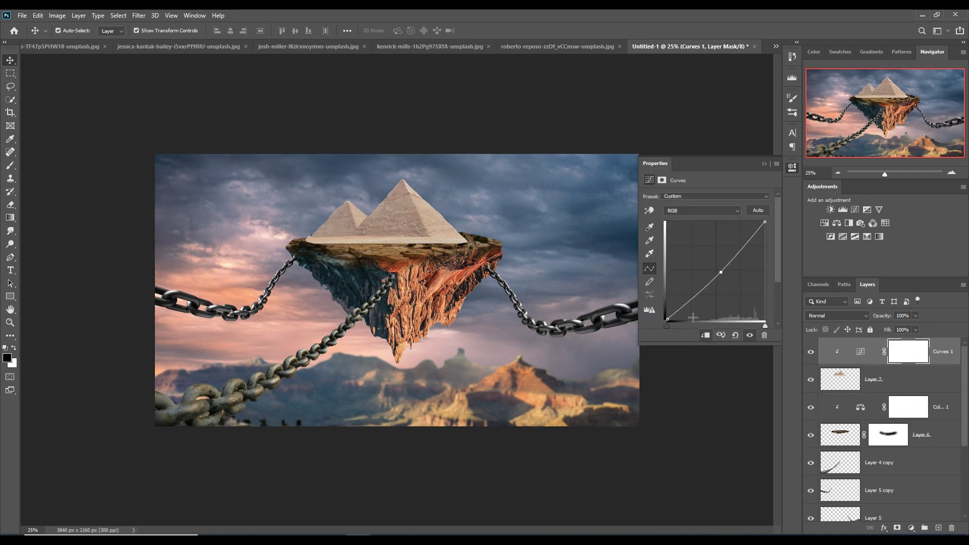
{"action": "left_click_drag", "start_coordinate": [725, 279], "coordinate": [743, 283]}
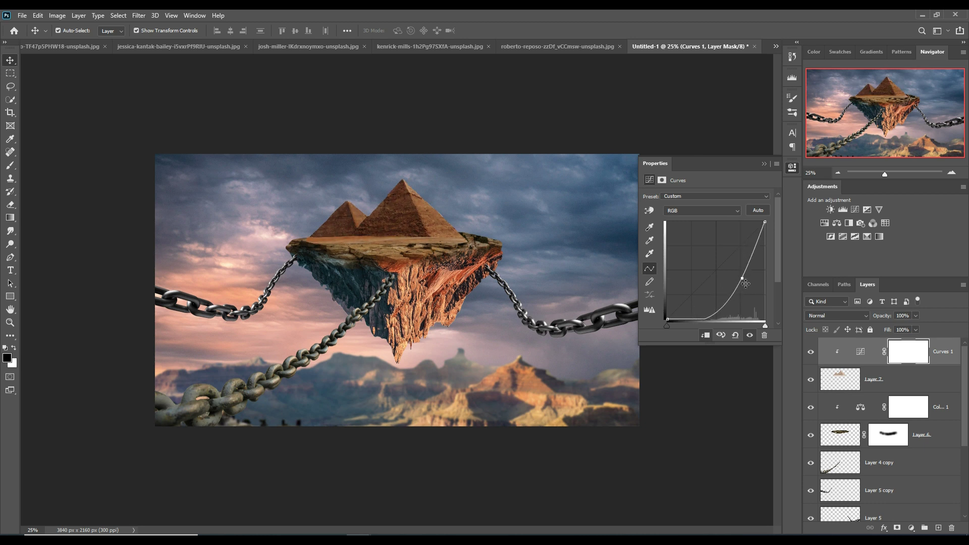
{"action": "left_click", "coordinate": [764, 165]}
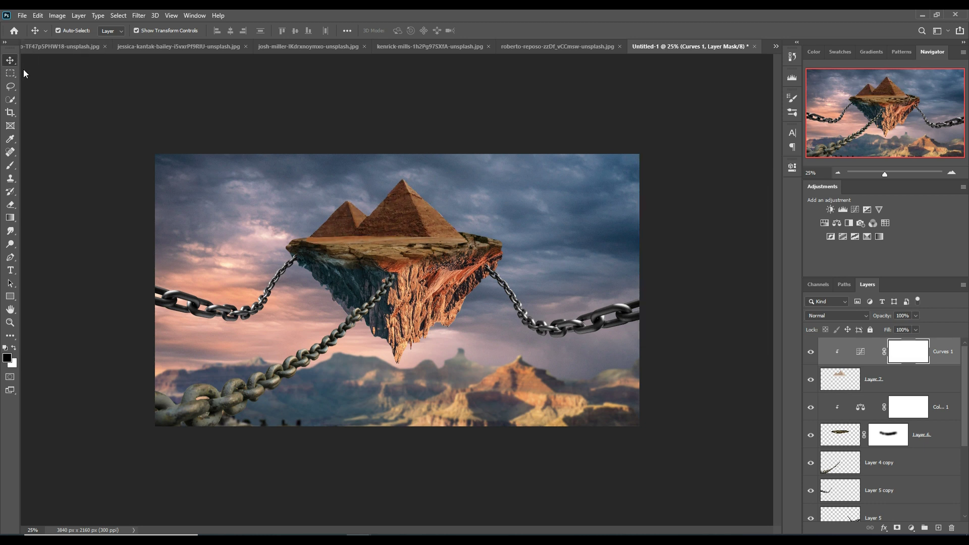
Step: Shrink the pyramids to settle them onto the island and give them a layer mask
{"action": "left_click", "coordinate": [401, 210]}
{"action": "mouse_move", "coordinate": [473, 182]}
{"action": "left_mouse_down"}
{"action": "mouse_move", "coordinate": [385, 268]}
{"action": "mouse_move", "coordinate": [380, 231]}
{"action": "left_mouse_up"}
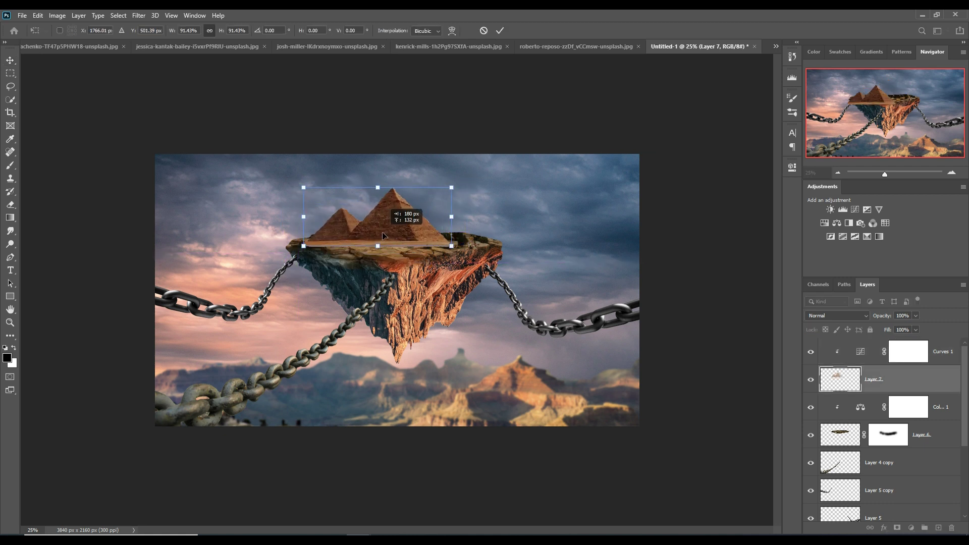
{"action": "key", "text": "Return"}
{"action": "left_click", "coordinate": [897, 527]}
{"action": "key", "text": "b"}
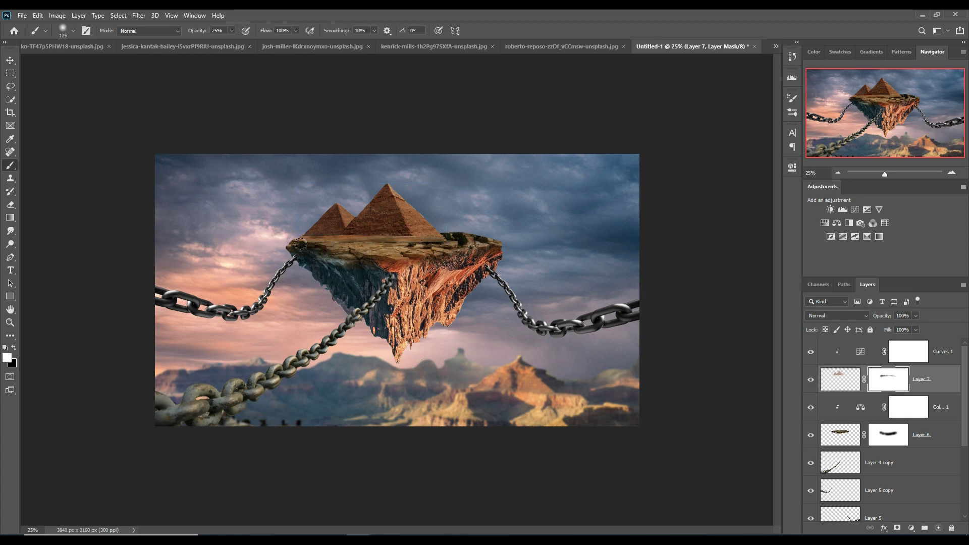
Step: Merge the pyramids with their Curves, duplicate them, and move the copy right
{"action": "key", "text": "ctrl+e"}
{"action": "key", "text": "ctrl+j"}
{"action": "key", "text": "ctrl+t"}
{"action": "left_click_drag", "start_coordinate": [379, 214], "coordinate": [439, 216]}
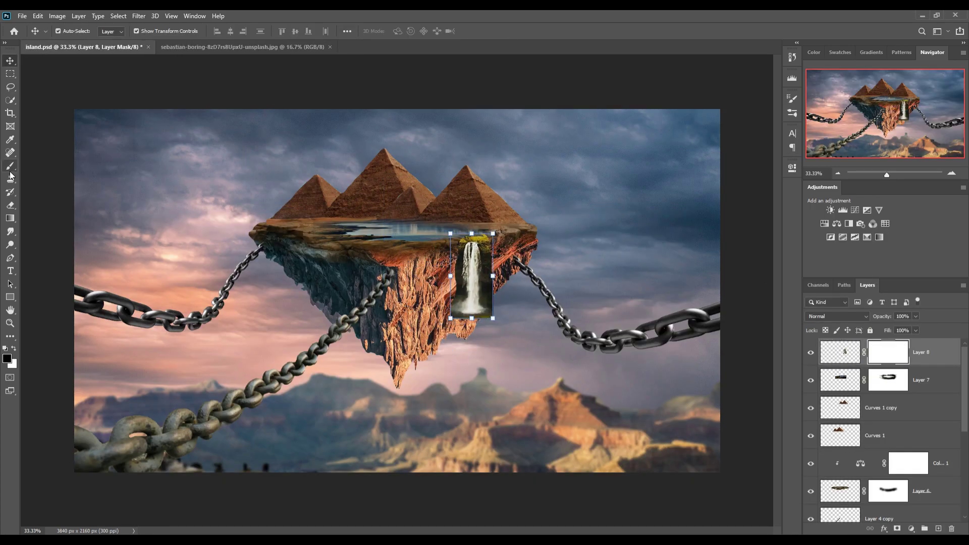
Step: Raise the waterfall on the island's side and place the palm trees with a layer mask
{"action": "key", "text": "v"}
{"action": "left_click_drag", "start_coordinate": [479, 264], "coordinate": [479, 258]}
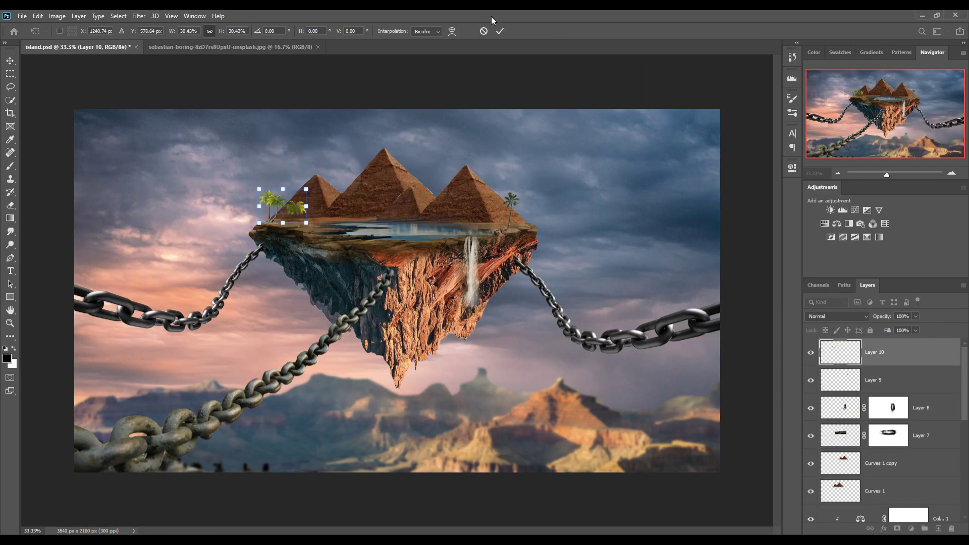
{"action": "left_click", "coordinate": [500, 31]}
{"action": "left_click", "coordinate": [897, 529]}
{"action": "key", "text": "b"}
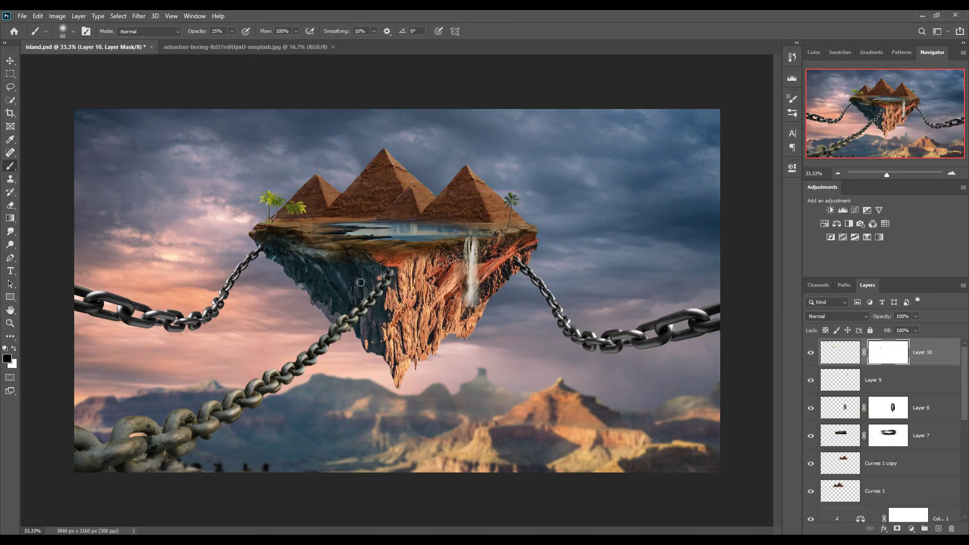
Step: Duplicate the palm trees layer twice to spread trees across the island top
{"action": "key", "text": "v"}
{"action": "key", "text": "ctrl+j"}
{"action": "right_click", "coordinate": [928, 351]}
{"action": "left_click", "coordinate": [808, 162]}
{"action": "key", "text": "Return"}
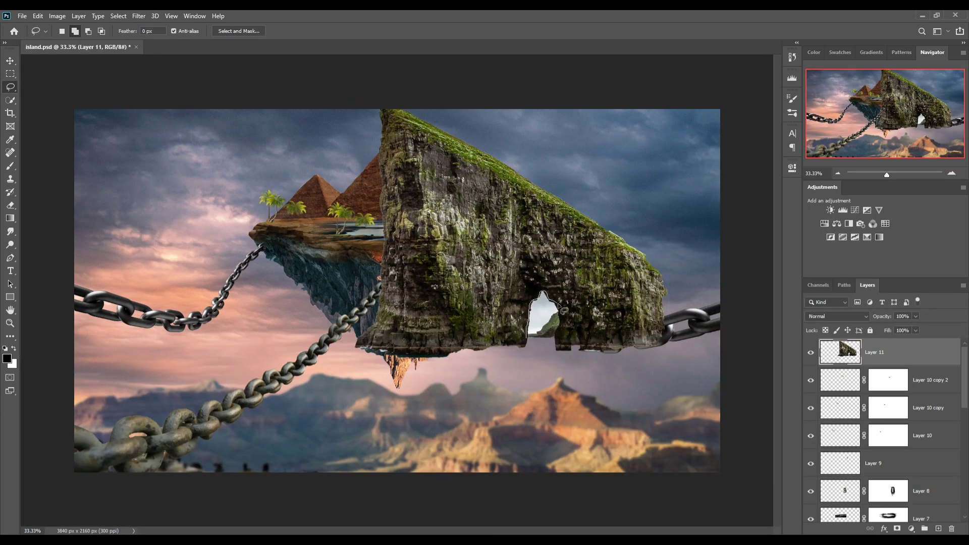
Step: Clear the selection and paint out the waterfall cliff's edges on Layer 13's mask, then set brush opacity to 25%
{"action": "left_click", "coordinate": [118, 16]}
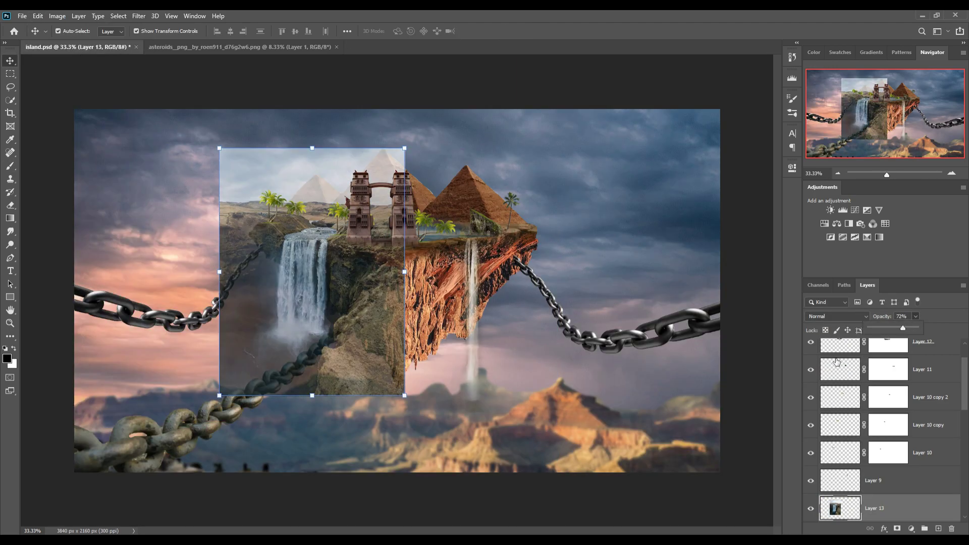
{"action": "left_click_drag", "start_coordinate": [222, 202], "coordinate": [348, 202]}
{"action": "left_click_drag", "start_coordinate": [242, 181], "coordinate": [243, 373]}
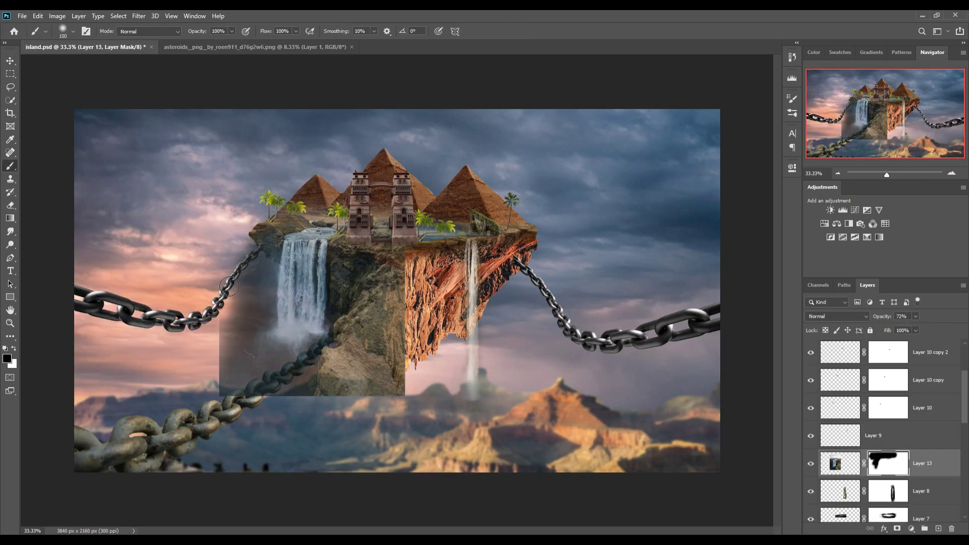
{"action": "left_click_drag", "start_coordinate": [353, 222], "coordinate": [354, 393]}
{"action": "left_click_drag", "start_coordinate": [363, 283], "coordinate": [329, 400]}
{"action": "left_click_drag", "start_coordinate": [260, 237], "coordinate": [260, 393]}
{"action": "key", "text": "2"}
{"action": "key", "text": "5"}
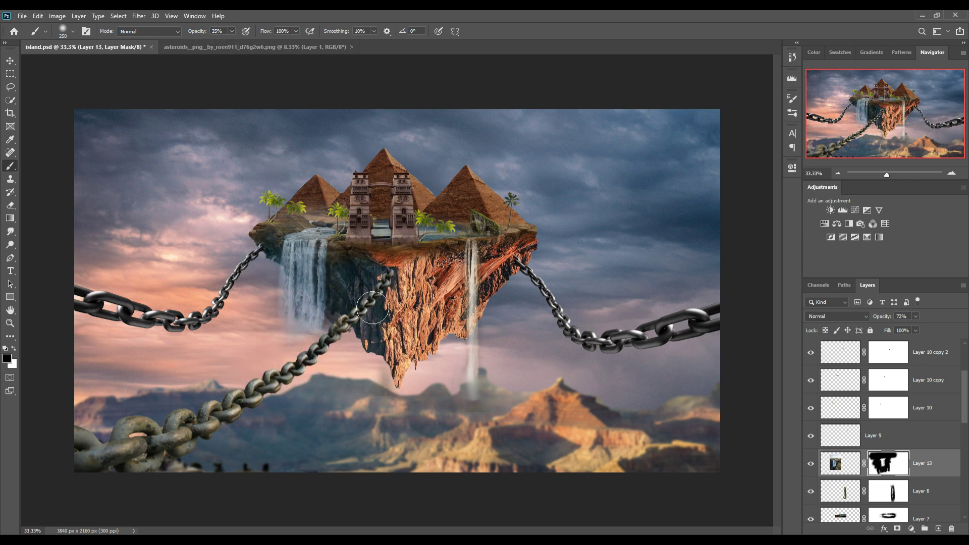
Step: Reorder the waterfall cliff layer, warp it into place and zoom out
{"action": "key", "text": "v"}
{"action": "left_click_drag", "start_coordinate": [949, 464], "coordinate": [892, 457]}
{"action": "left_click", "coordinate": [38, 16]}
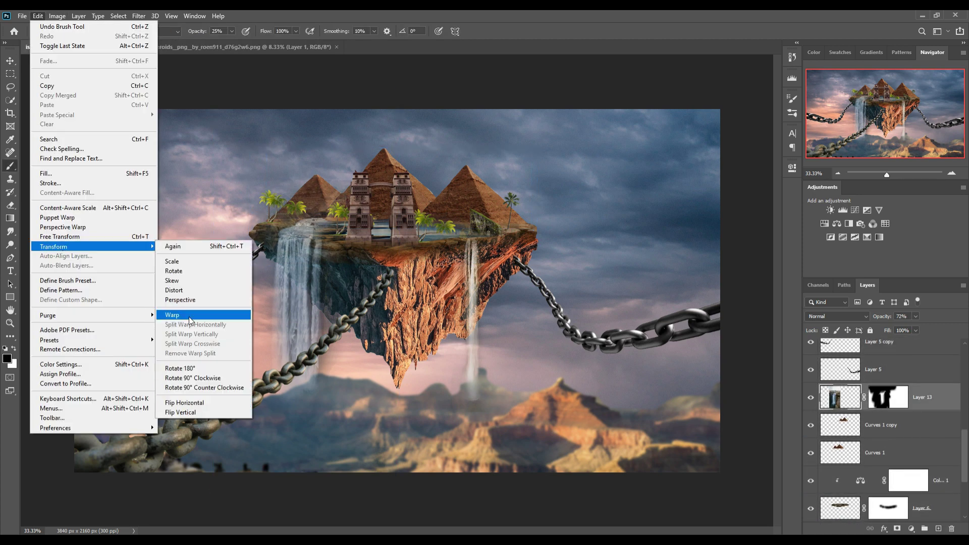
{"action": "left_click", "coordinate": [194, 314]}
{"action": "left_click", "coordinate": [10, 166]}
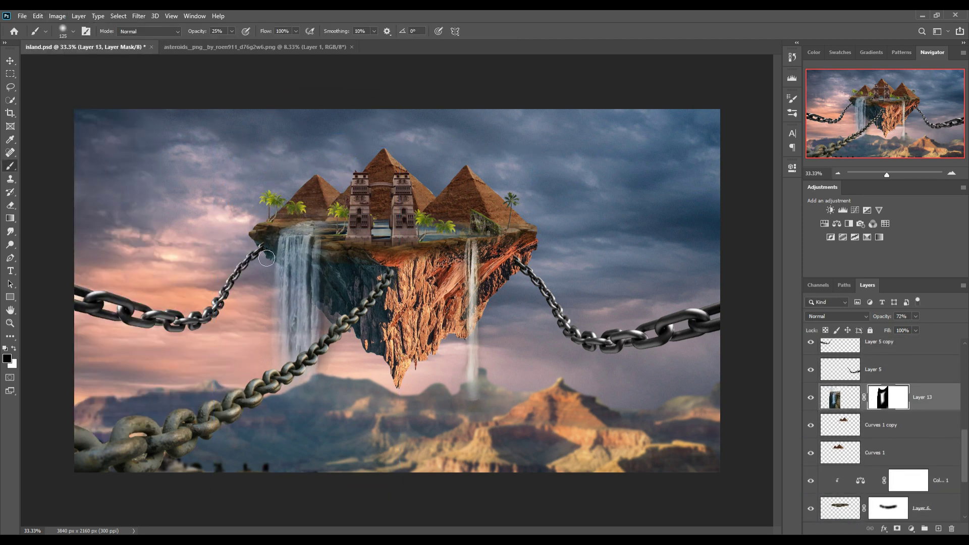
{"action": "key", "text": "ctrl+minus"}
Step: Darken the island rock layer with a curves adjustment
{"action": "key", "text": "v"}
{"action": "left_click", "coordinate": [843, 210]}
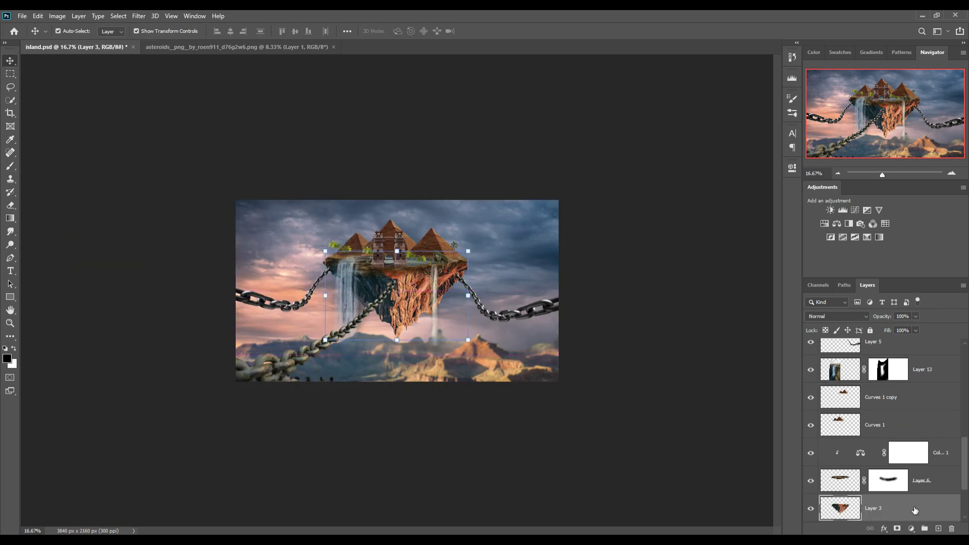
{"action": "left_click_drag", "start_coordinate": [724, 264], "coordinate": [728, 282]}
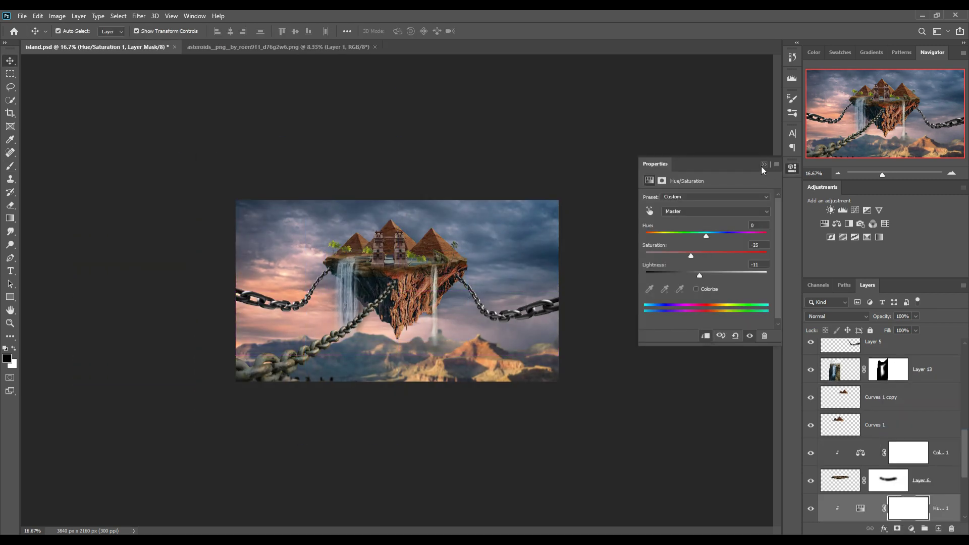
{"action": "left_click", "coordinate": [764, 164]}
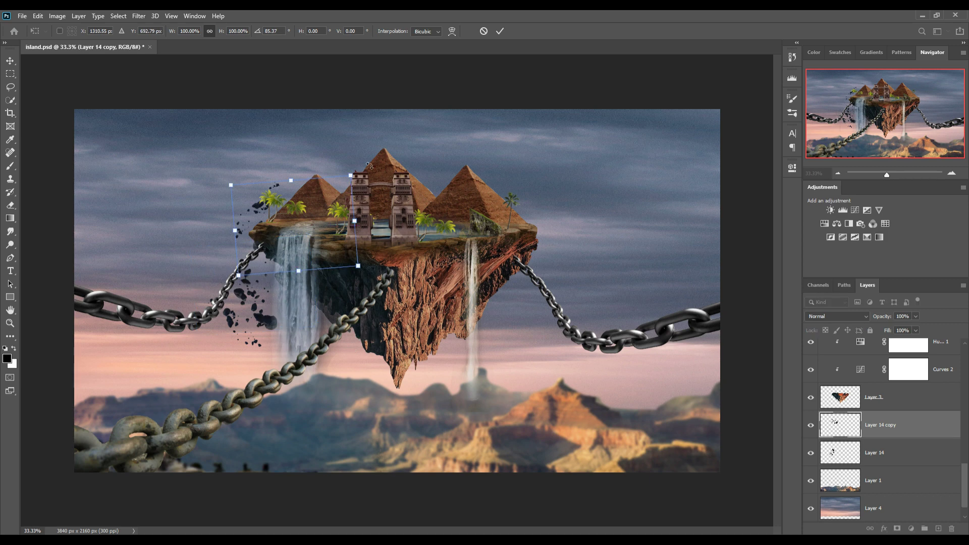
Step: Add a Hue/Saturation adjustment and brown colour fill to the debris, then merge the debris layers
{"action": "left_click", "coordinate": [504, 30]}
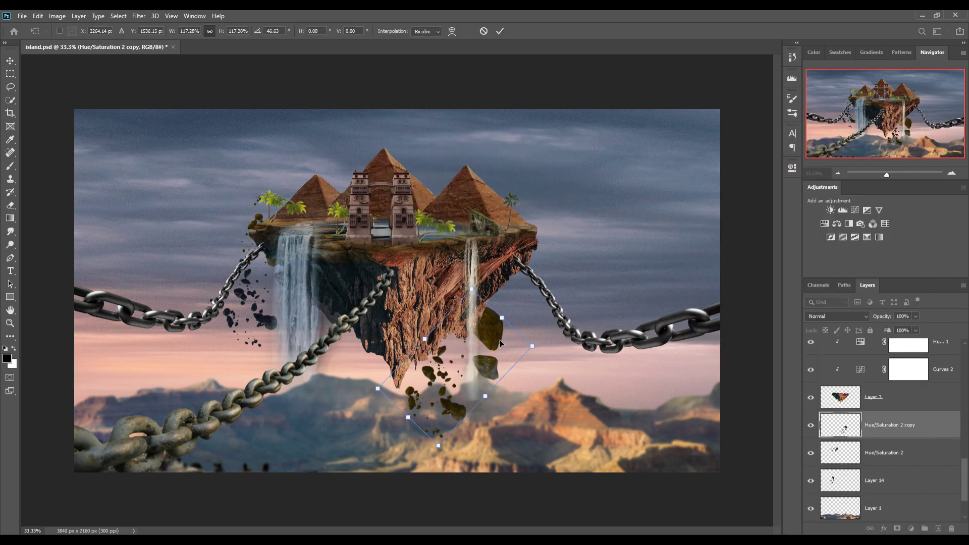
{"action": "left_click", "coordinate": [912, 529]}
{"action": "left_click", "coordinate": [876, 304]}
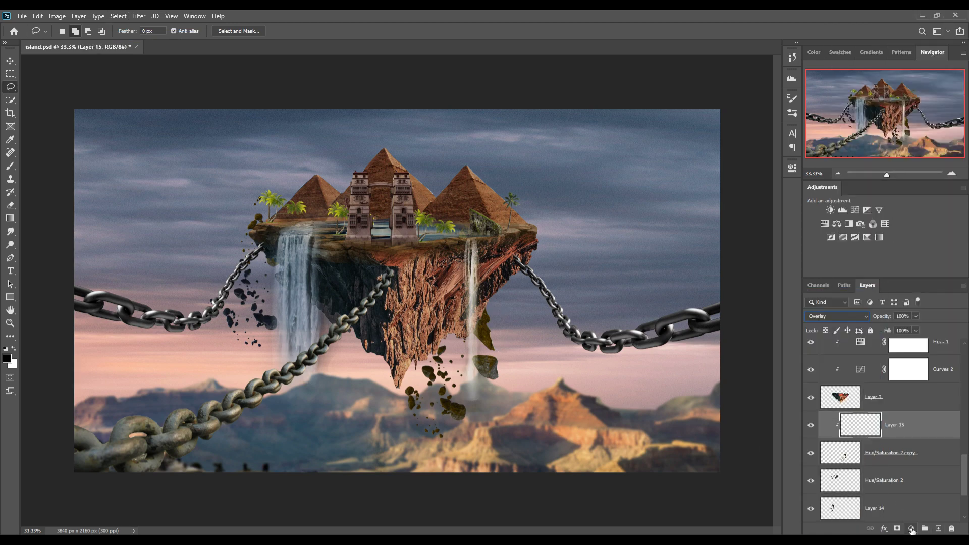
{"action": "left_click", "coordinate": [776, 337]}
{"action": "left_click", "coordinate": [925, 264]}
{"action": "right_click", "coordinate": [888, 425]}
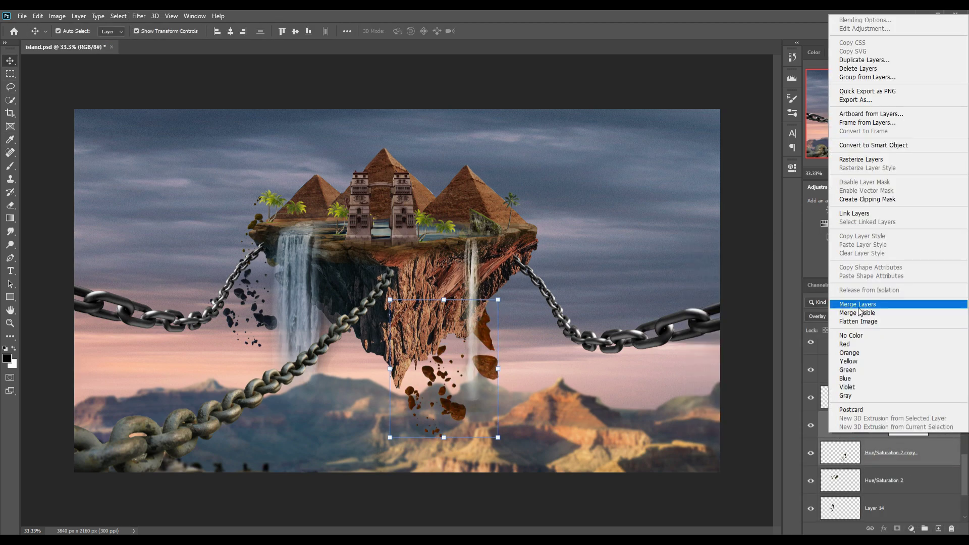
{"action": "left_click", "coordinate": [858, 55]}
Step: Duplicate the colour fill, stretch the copy into a wider shadow patch and add a layer mask
{"action": "key", "text": "Return"}
{"action": "key", "text": "ctrl+t"}
{"action": "left_click_drag", "start_coordinate": [370, 343], "coordinate": [367, 342]}
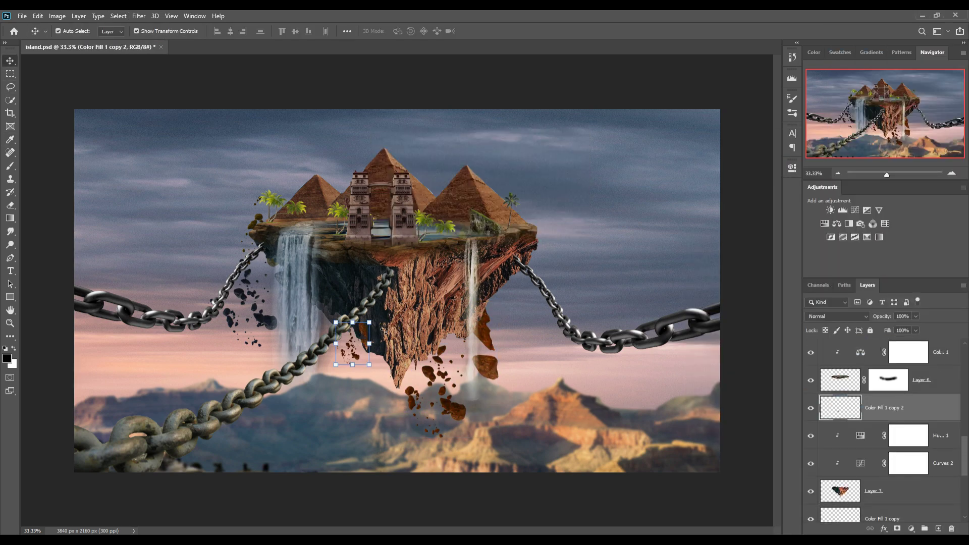
{"action": "key", "text": "Return"}
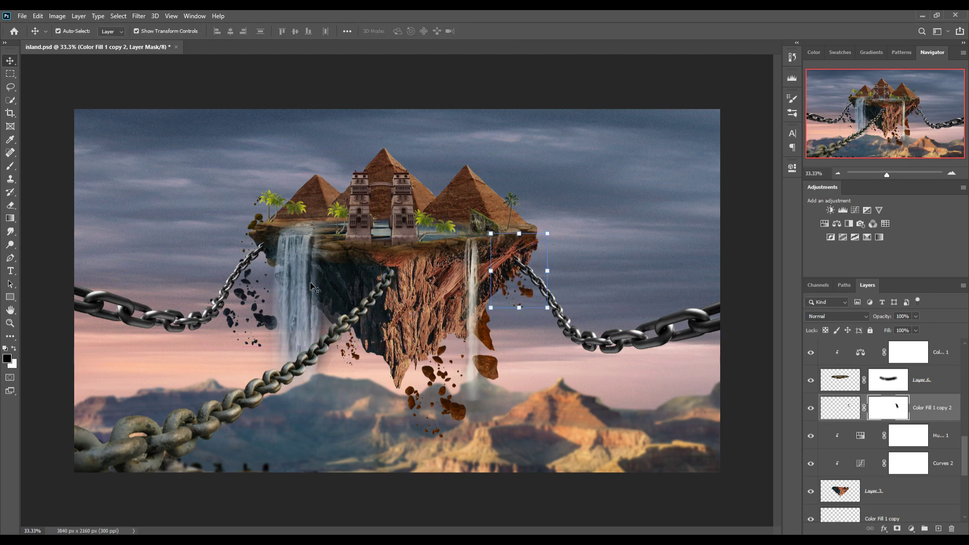
{"action": "left_click", "coordinate": [855, 210]}
{"action": "left_click_drag", "start_coordinate": [722, 268], "coordinate": [730, 276]}
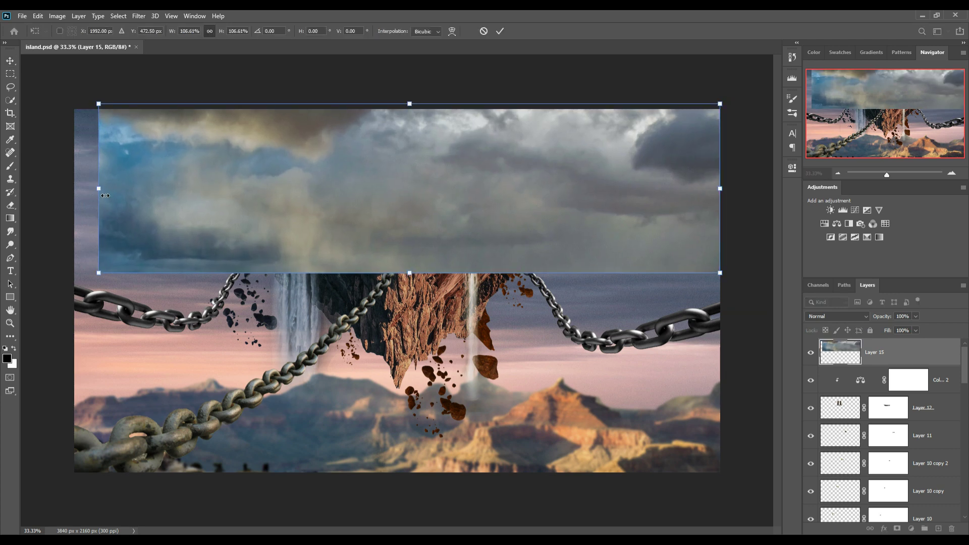
Step: Paint the cloudy sky's mask to hide it over the island and darken the top-left sky
{"action": "key", "text": "b"}
{"action": "left_click_drag", "start_coordinate": [253, 227], "coordinate": [530, 227]}
{"action": "mouse_move", "coordinate": [505, 152]}
{"action": "left_mouse_down"}
{"action": "mouse_move", "coordinate": [173, 205]}
{"action": "mouse_move", "coordinate": [688, 201]}
{"action": "mouse_move", "coordinate": [354, 176]}
{"action": "left_mouse_up"}
{"action": "mouse_move", "coordinate": [91, 127]}
{"action": "left_mouse_down"}
{"action": "mouse_move", "coordinate": [130, 227]}
{"action": "mouse_move", "coordinate": [147, 140]}
{"action": "left_mouse_up"}
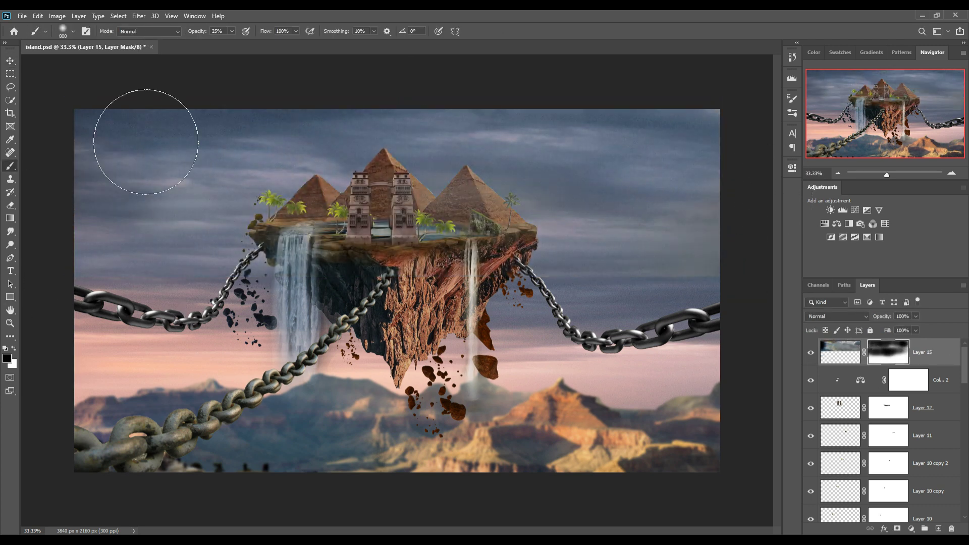
Step: Stretch the blue cloud sky across the canvas, mask it and blend parts of it away
{"action": "key", "text": "v"}
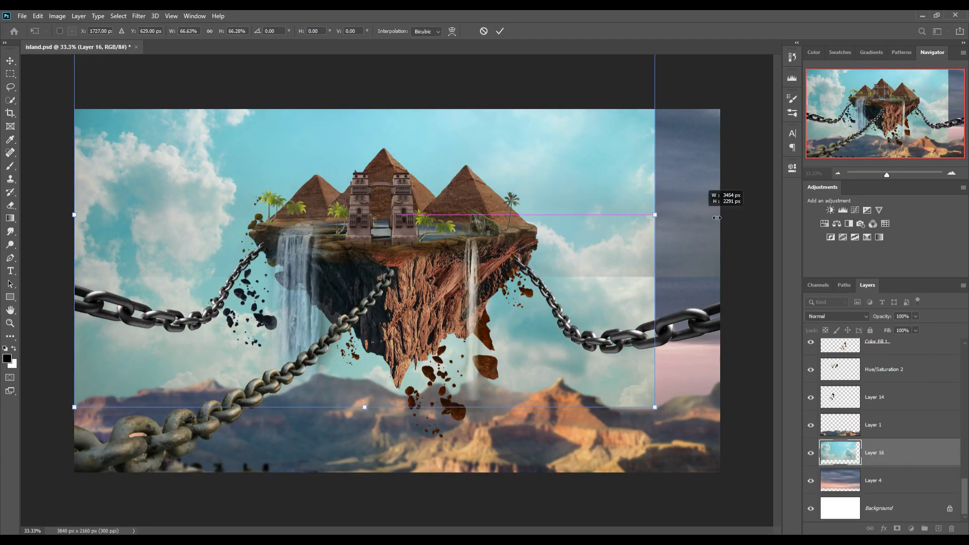
{"action": "left_click_drag", "start_coordinate": [717, 218], "coordinate": [720, 218]}
{"action": "key", "text": "Return"}
{"action": "left_click", "coordinate": [897, 529]}
{"action": "key", "text": "b"}
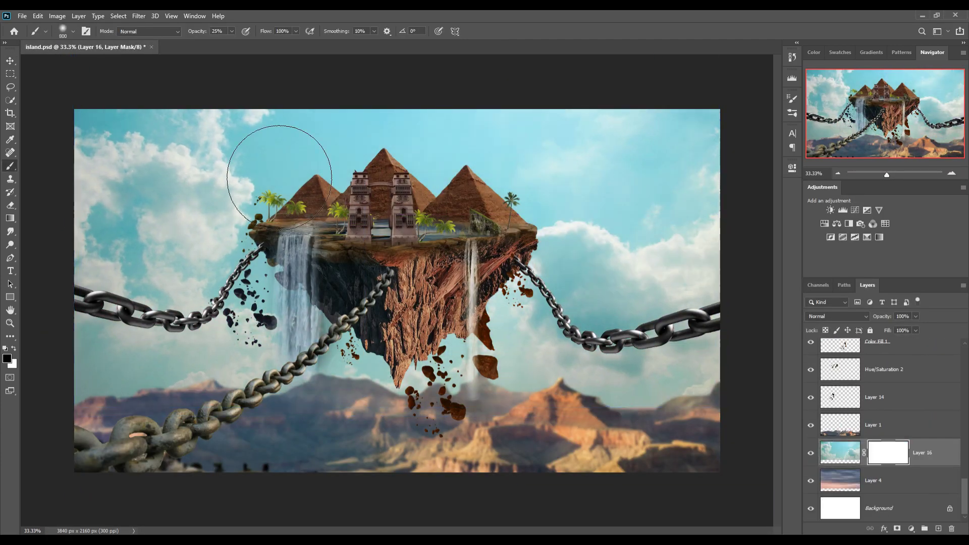
{"action": "left_click_drag", "start_coordinate": [277, 156], "coordinate": [681, 253]}
{"action": "mouse_move", "coordinate": [126, 227]}
{"action": "left_mouse_down"}
{"action": "mouse_move", "coordinate": [238, 435]}
{"action": "mouse_move", "coordinate": [287, 129]}
{"action": "left_mouse_up"}
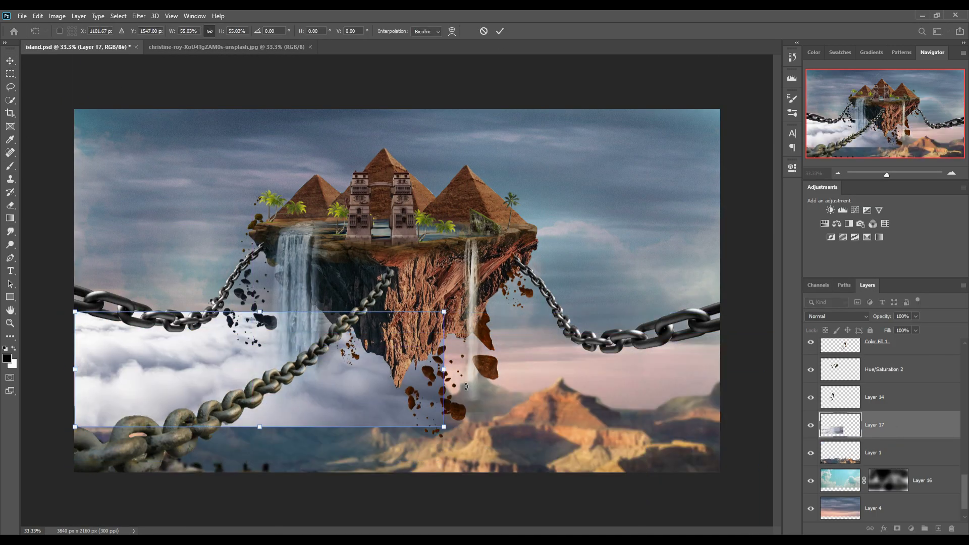
Step: Stretch the cloud sea up to the chains, mask it and soften its horizon edge
{"action": "left_click_drag", "start_coordinate": [451, 391], "coordinate": [451, 300]}
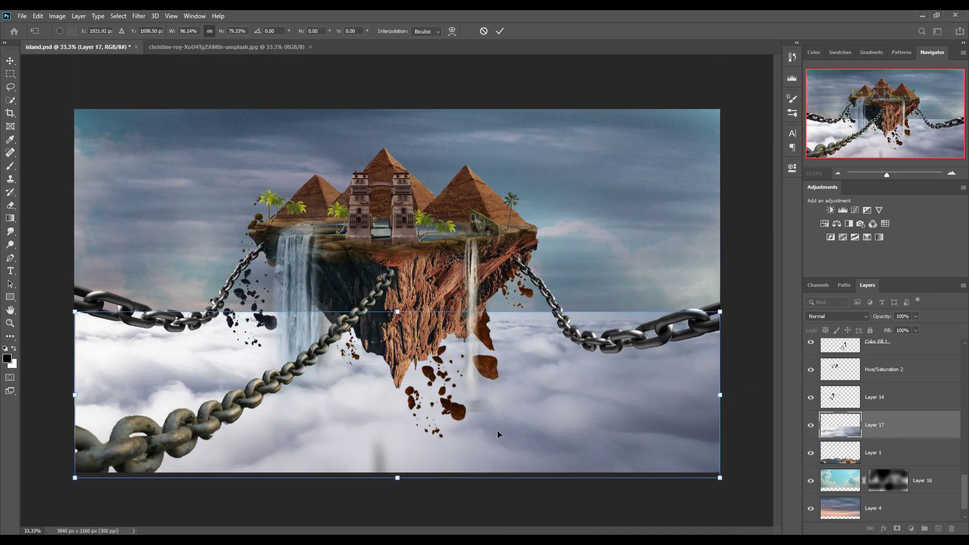
{"action": "key", "text": "Return"}
{"action": "left_click", "coordinate": [897, 528]}
{"action": "left_click_drag", "start_coordinate": [75, 310], "coordinate": [667, 311]}
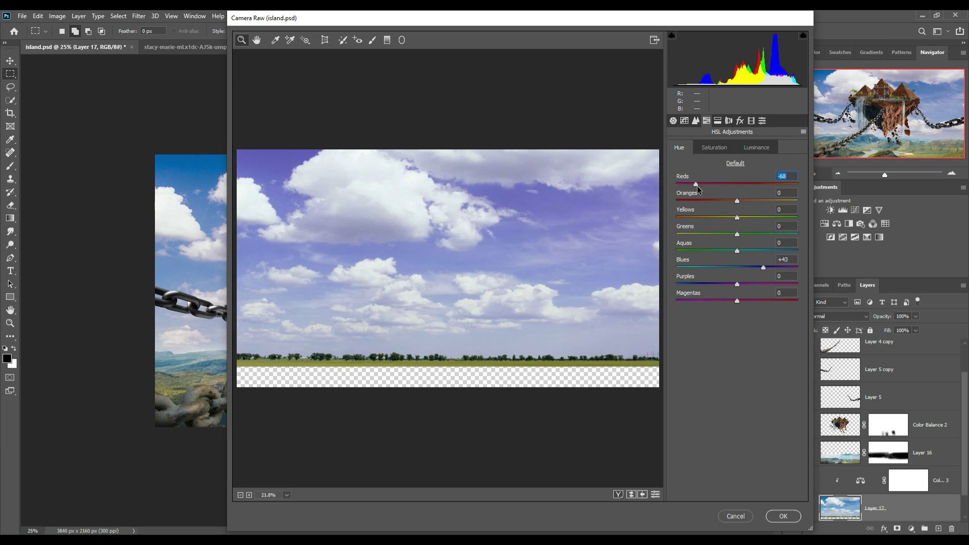
Step: Apply the Camera Raw recolour, then select the purple sky with Color Range and delete it
{"action": "left_click", "coordinate": [783, 516]}
{"action": "left_click", "coordinate": [118, 16]}
{"action": "left_click", "coordinate": [136, 122]}
{"action": "left_click_drag", "start_coordinate": [575, 117], "coordinate": [794, 168]}
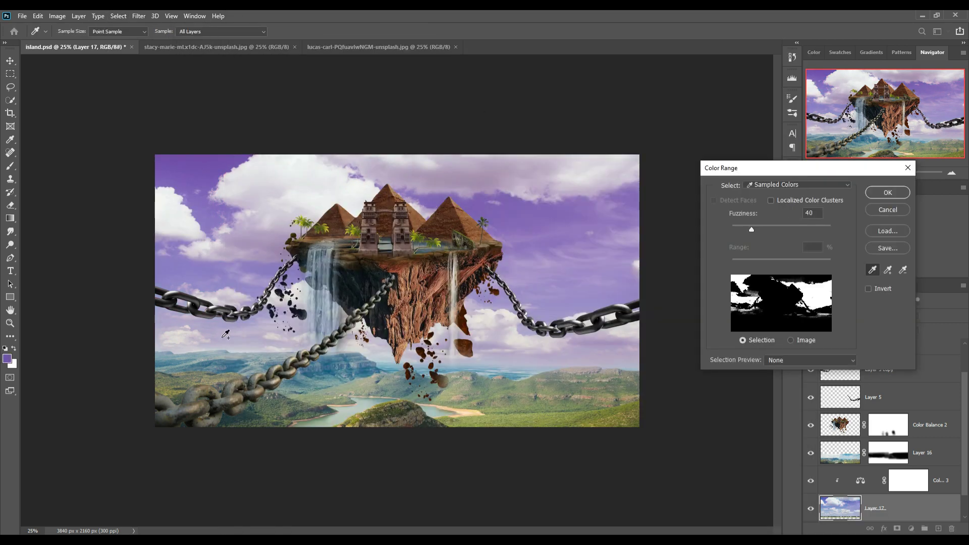
{"action": "left_click", "coordinate": [888, 192]}
{"action": "key", "text": "Delete"}
Step: Turn the remaining purple sky grey-white with the Camera Raw Filter
{"action": "left_click", "coordinate": [139, 16]}
{"action": "left_click", "coordinate": [139, 76]}
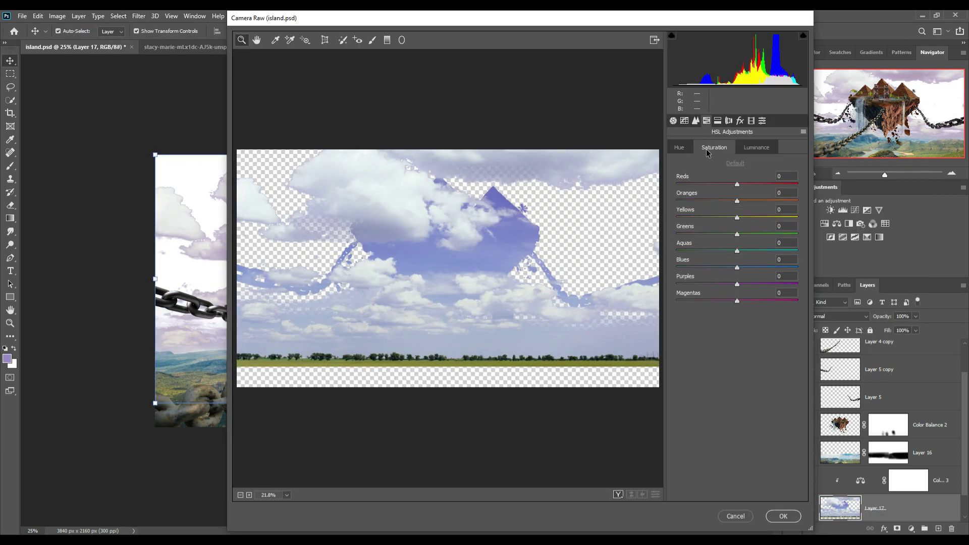
{"action": "left_click_drag", "start_coordinate": [736, 243], "coordinate": [717, 242]}
{"action": "left_click", "coordinate": [783, 516]}
Step: Select the white clouds in the blue sky photo by Color Range and drag them into island.psd
{"action": "mouse_move", "coordinate": [216, 47]}
{"action": "left_mouse_down"}
{"action": "mouse_move", "coordinate": [590, 111]}
{"action": "mouse_move", "coordinate": [293, 96]}
{"action": "left_mouse_up"}
{"action": "left_click", "coordinate": [119, 15]}
{"action": "left_click", "coordinate": [136, 122]}
{"action": "left_click", "coordinate": [437, 274]}
{"action": "left_click", "coordinate": [888, 193]}
{"action": "key", "text": "v"}
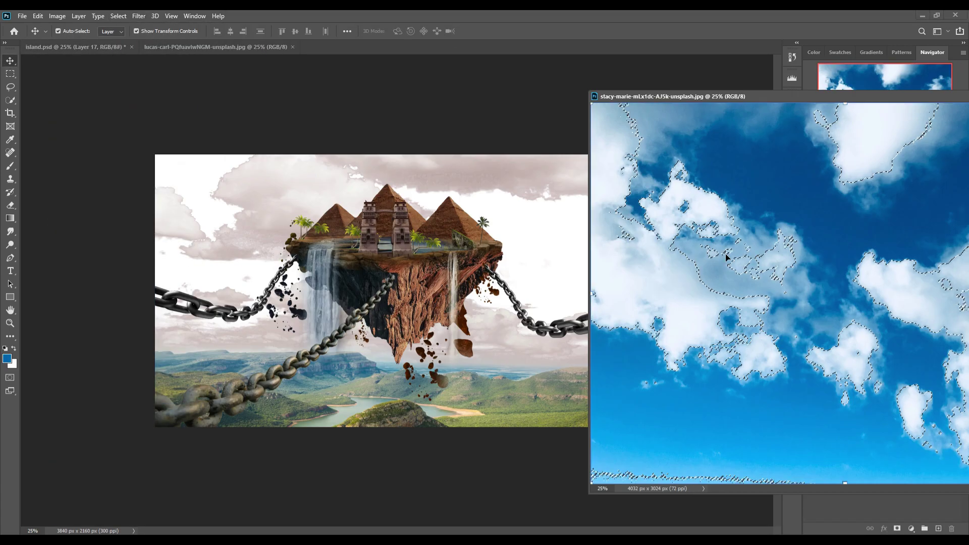
{"action": "left_click_drag", "start_coordinate": [757, 277], "coordinate": [454, 253]}
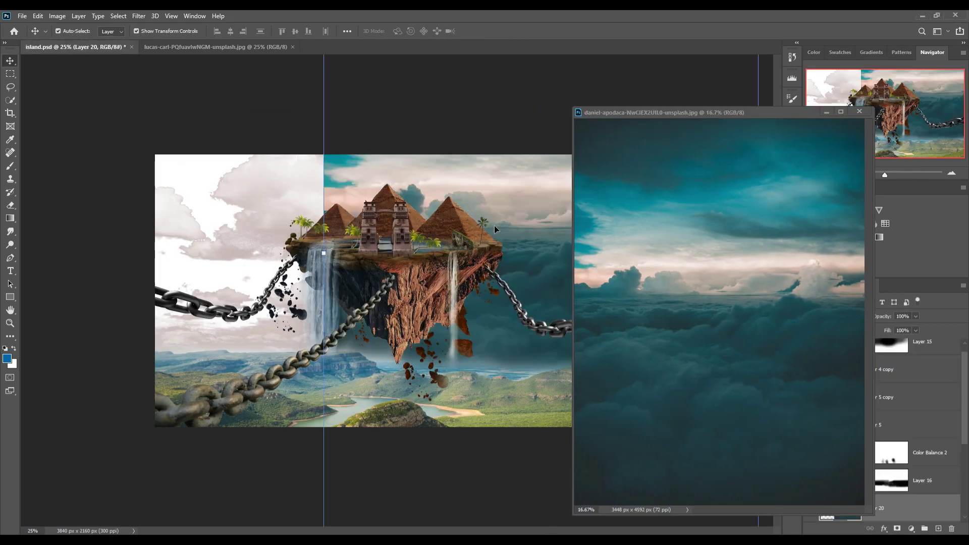
Step: Place the teal cloud-sea photo below the island and stretch it to the canvas edges
{"action": "left_click_drag", "start_coordinate": [494, 230], "coordinate": [464, 72]}
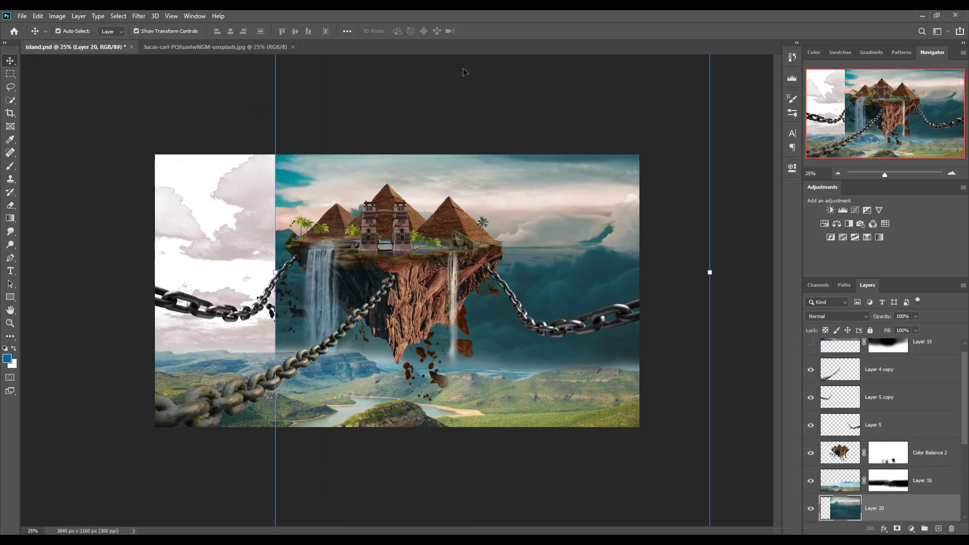
{"action": "scroll", "coordinate": [903, 462], "scroll_direction": "down", "scroll_amount": 2}
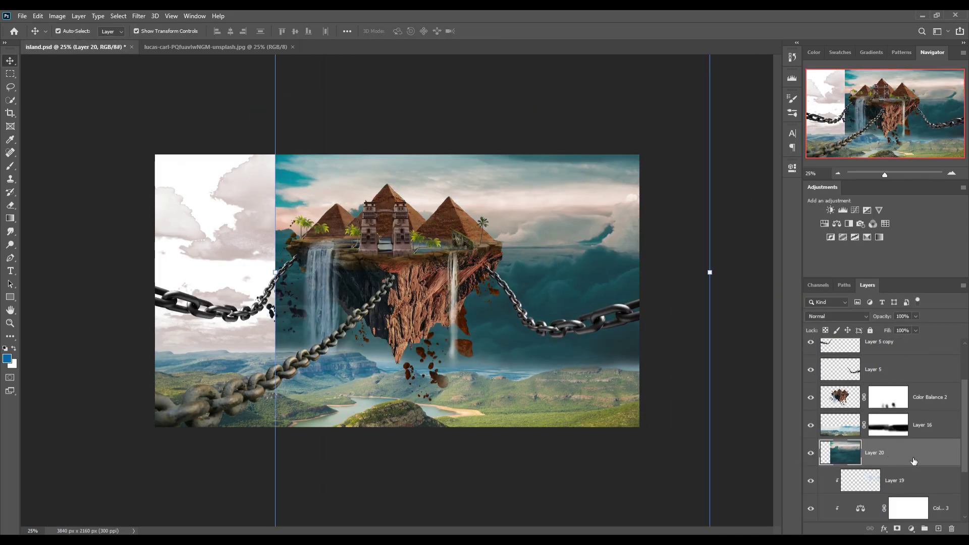
{"action": "left_click_drag", "start_coordinate": [900, 455], "coordinate": [921, 428]}
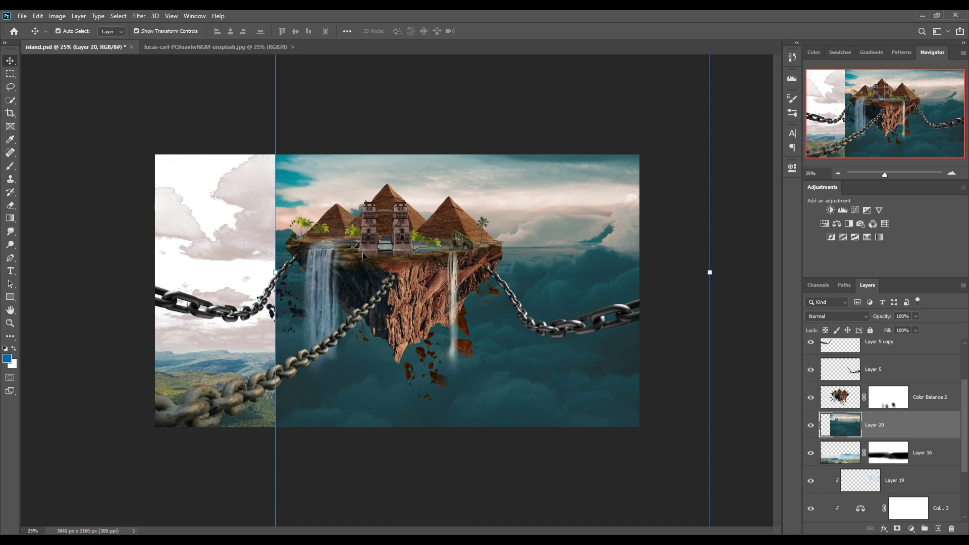
{"action": "left_click_drag", "start_coordinate": [277, 273], "coordinate": [162, 283]}
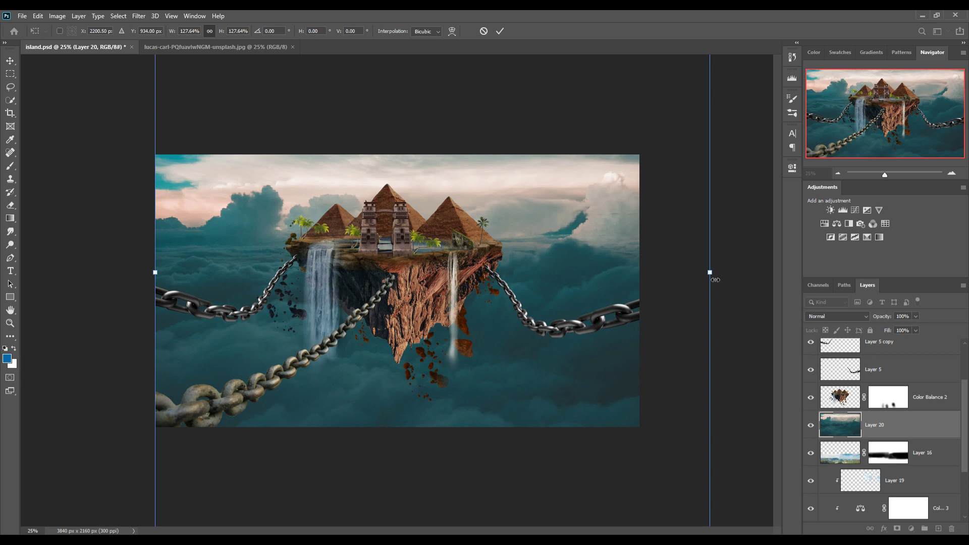
{"action": "left_click_drag", "start_coordinate": [715, 280], "coordinate": [647, 284]}
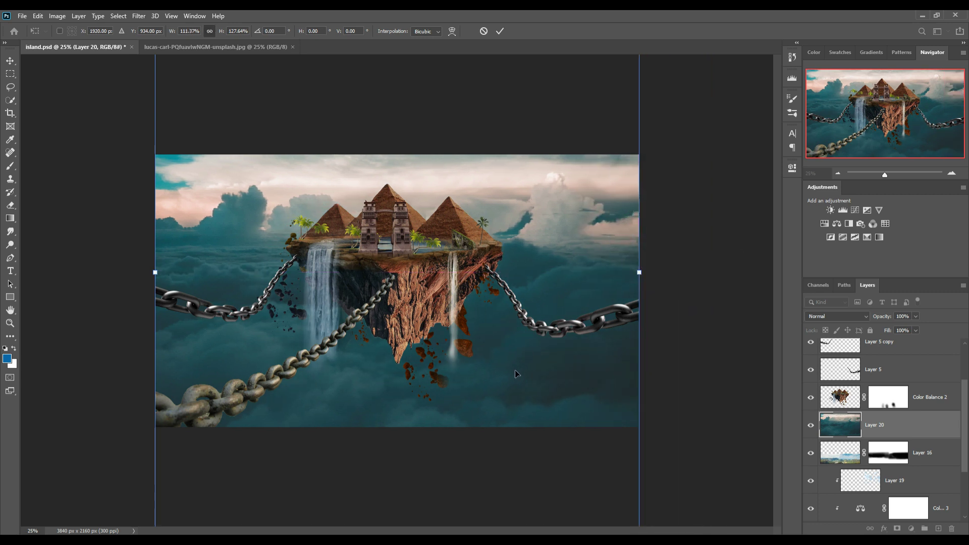
Step: Squash the cloud sea's top and bottom edges to about 61% height and commit
{"action": "key", "text": "ctrl+minus"}
{"action": "key", "text": "ctrl+minus"}
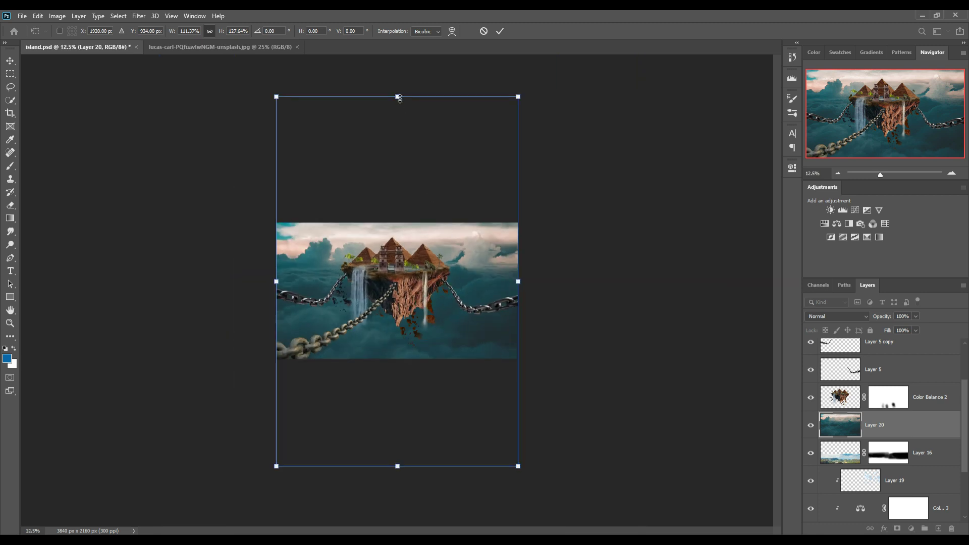
{"action": "left_click_drag", "start_coordinate": [402, 104], "coordinate": [413, 183]}
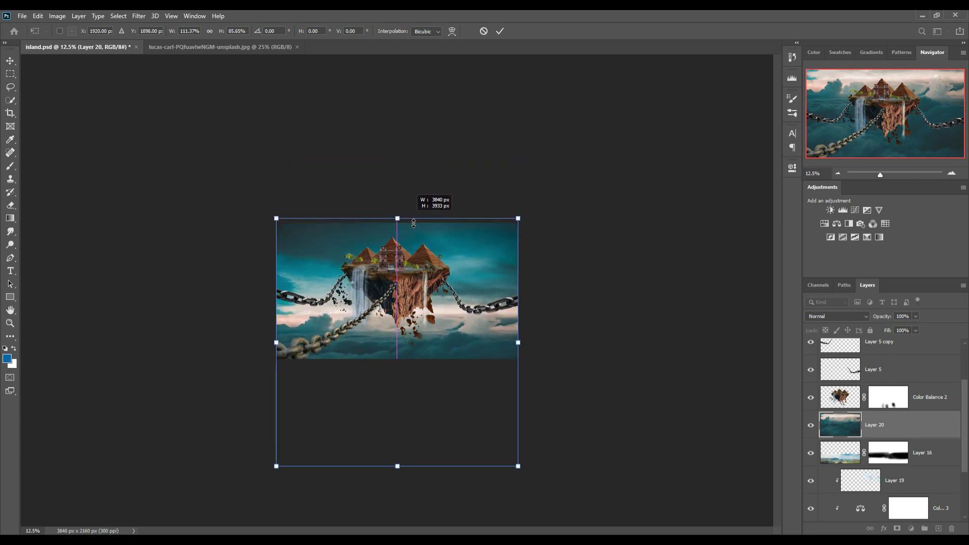
{"action": "left_click_drag", "start_coordinate": [414, 183], "coordinate": [413, 226]}
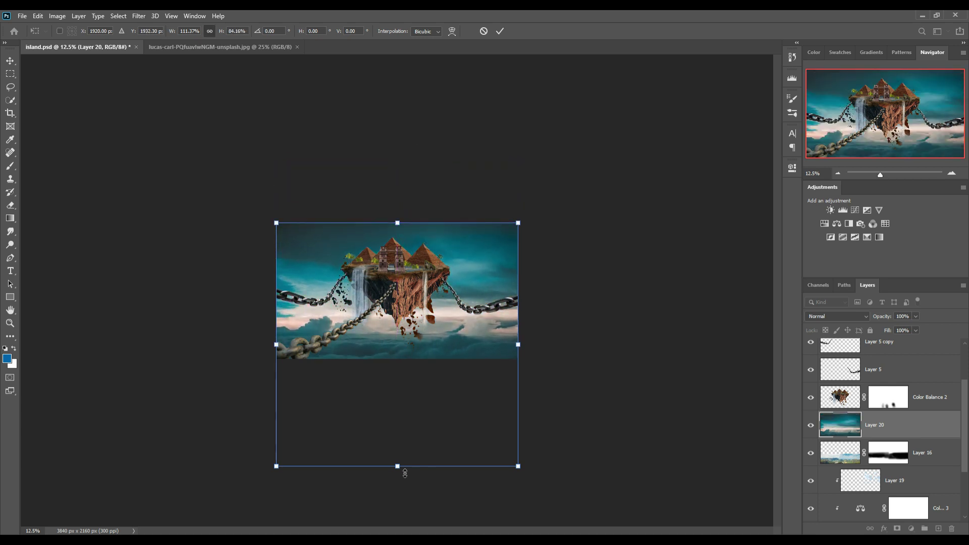
{"action": "left_click_drag", "start_coordinate": [405, 473], "coordinate": [410, 403]}
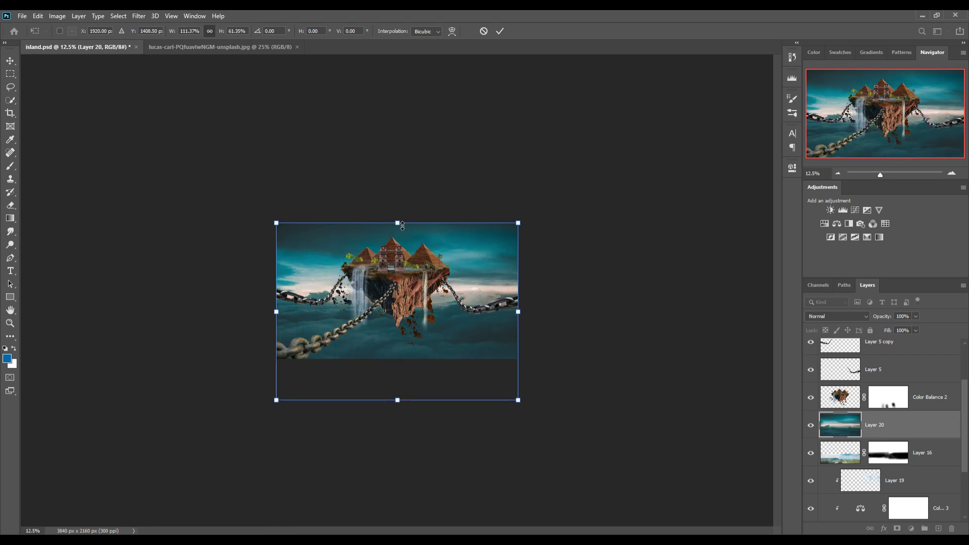
{"action": "left_click_drag", "start_coordinate": [403, 226], "coordinate": [401, 228]}
{"action": "left_click", "coordinate": [500, 31]}
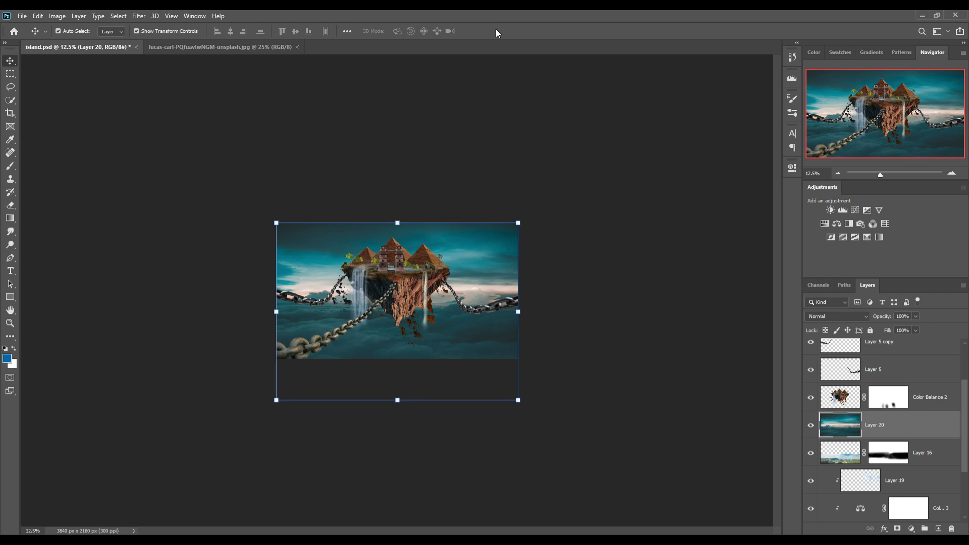
Step: Add a Color Balance clipped above Color Balance 2 with Cyan–Red -43 and Yellow–Blue +16
{"action": "left_click", "coordinate": [930, 398]}
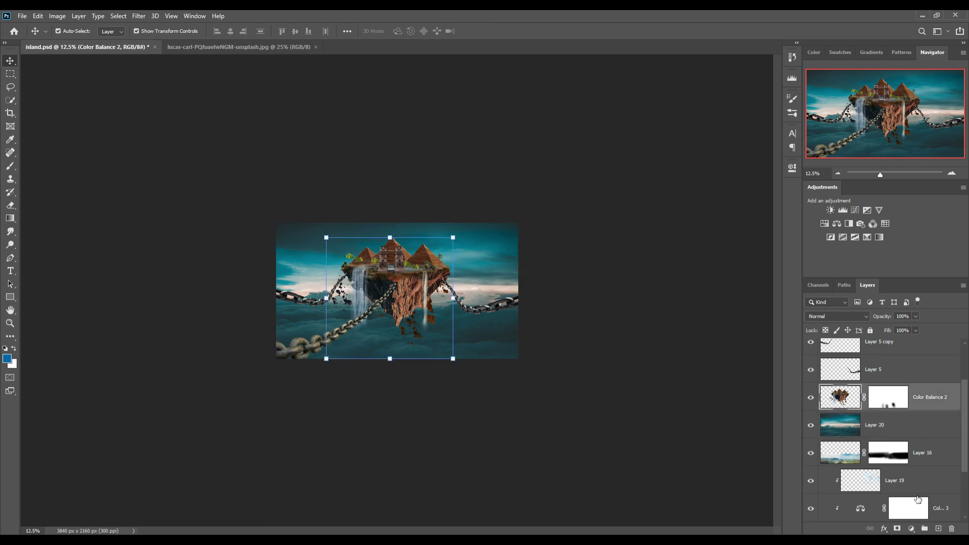
{"action": "left_click", "coordinate": [912, 528]}
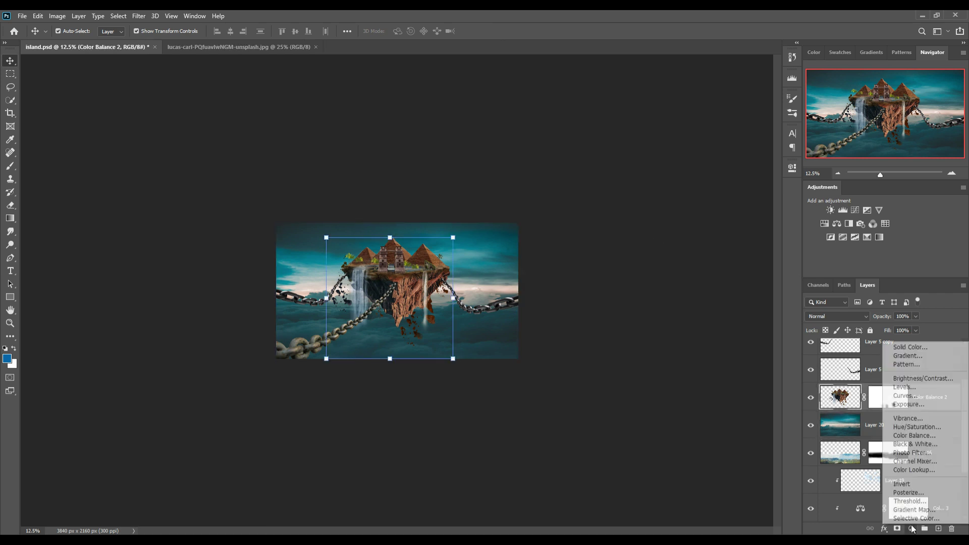
{"action": "left_click", "coordinate": [923, 437]}
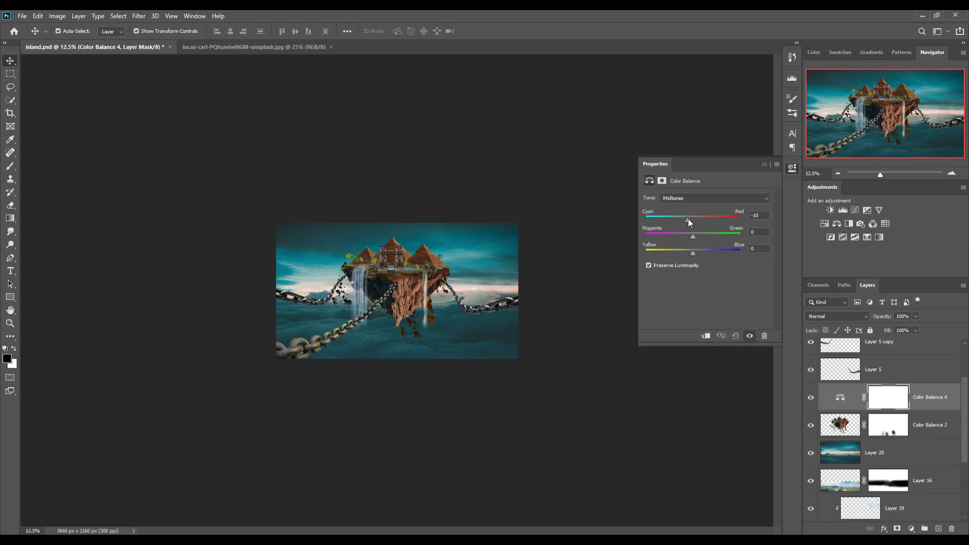
{"action": "left_click_drag", "start_coordinate": [689, 219], "coordinate": [687, 219]}
{"action": "left_click", "coordinate": [705, 336]}
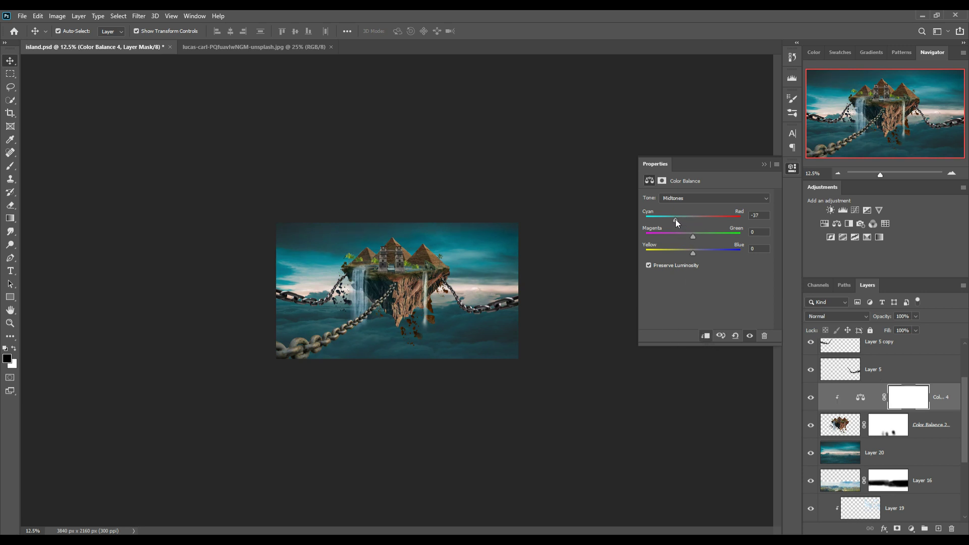
{"action": "left_click_drag", "start_coordinate": [675, 221], "coordinate": [674, 220]}
{"action": "left_click_drag", "start_coordinate": [693, 257], "coordinate": [701, 254]}
{"action": "left_click_drag", "start_coordinate": [675, 224], "coordinate": [674, 224]}
{"action": "left_click", "coordinate": [792, 168]}
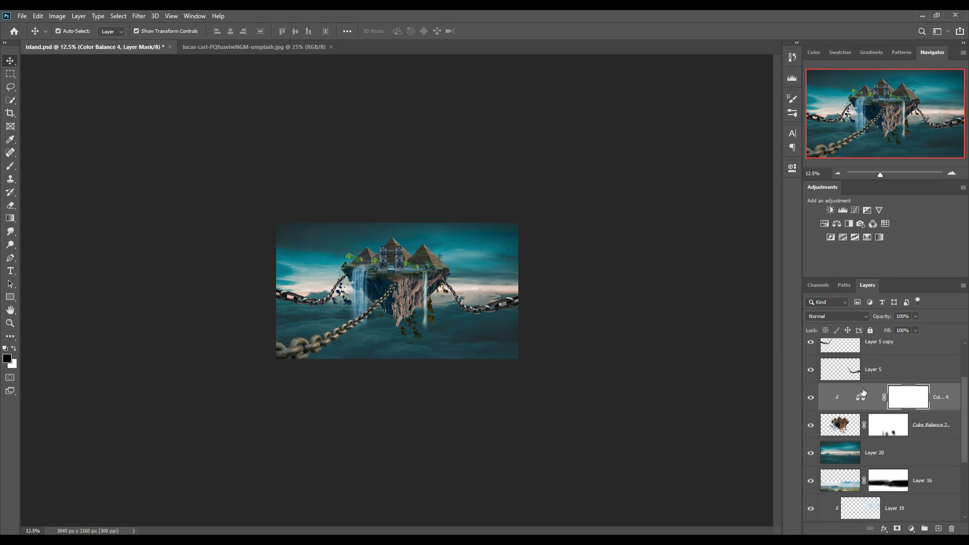
{"action": "left_click", "coordinate": [945, 435]}
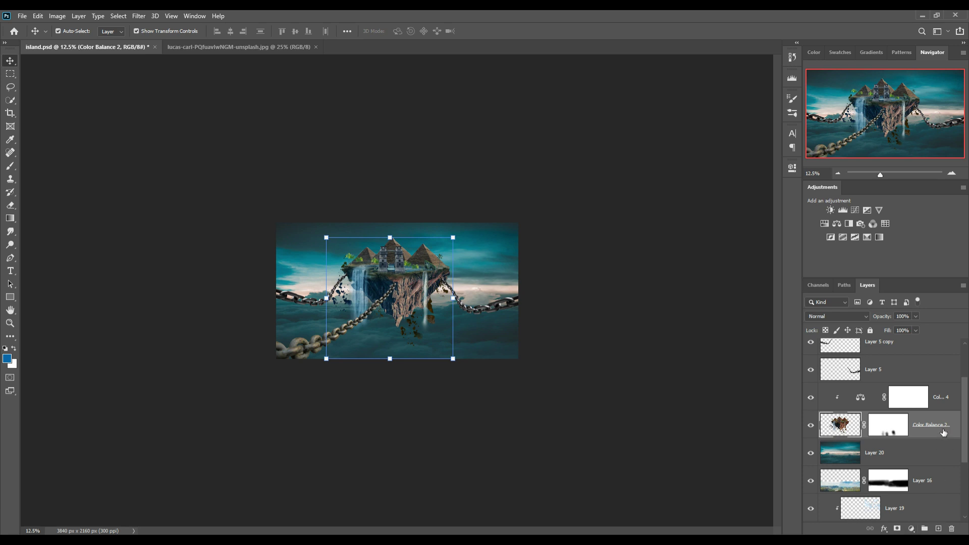
{"action": "left_click", "coordinate": [949, 397]}
Step: Add a new layer clipped to the island with Linear Dodge (Add) blending
{"action": "left_click", "coordinate": [939, 529]}
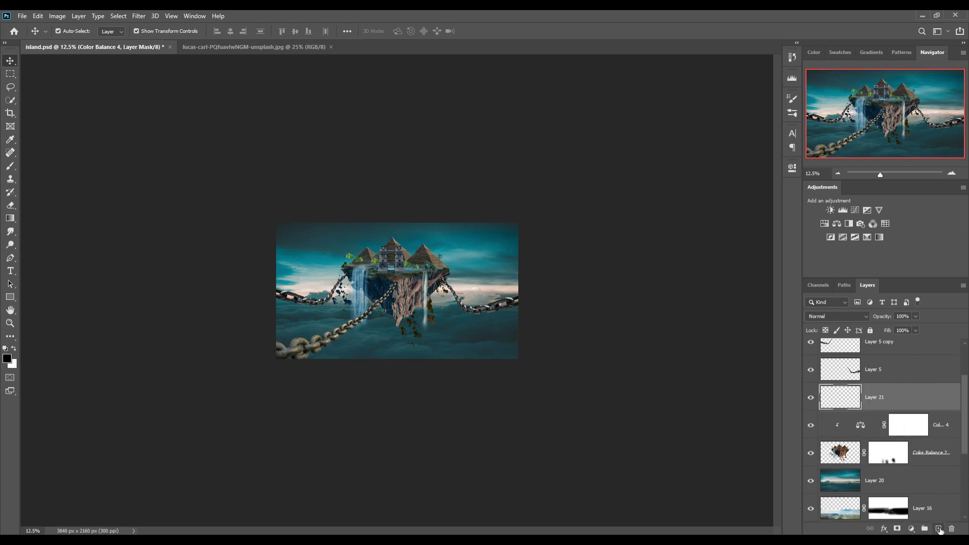
{"action": "right_click", "coordinate": [917, 401]}
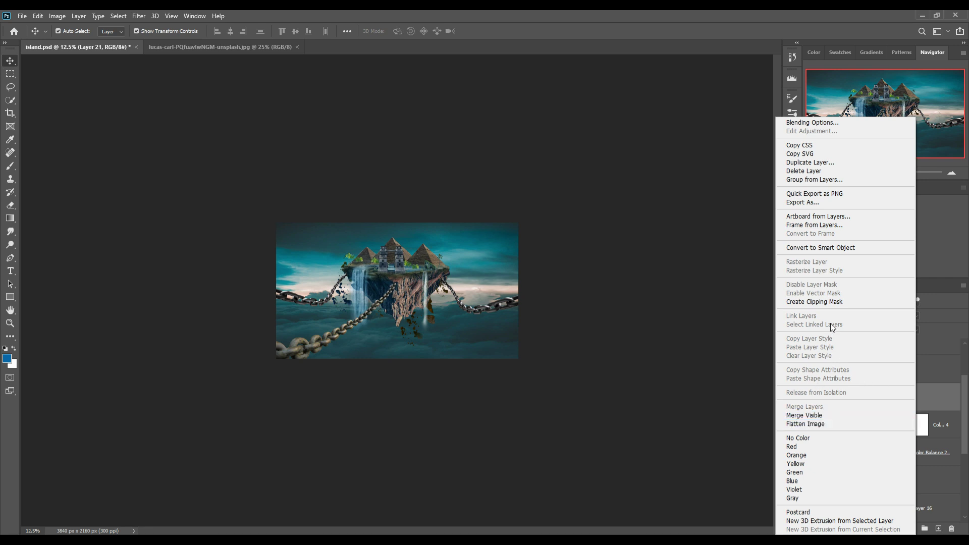
{"action": "left_click", "coordinate": [833, 302]}
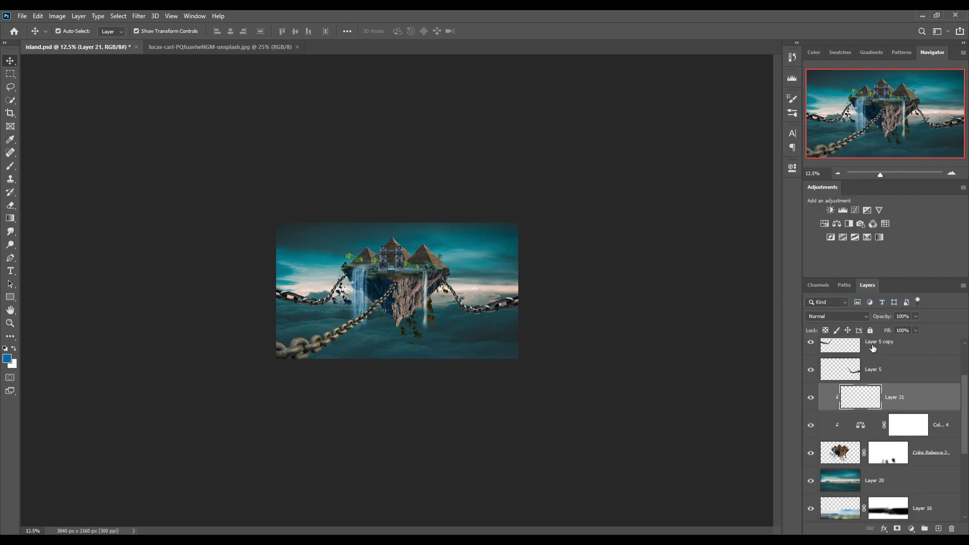
{"action": "left_click", "coordinate": [856, 318]}
{"action": "left_click", "coordinate": [838, 385]}
Step: Add a Solid Color fill layer in muted brown #90755a
{"action": "left_click", "coordinate": [912, 529]}
{"action": "left_click", "coordinate": [911, 350]}
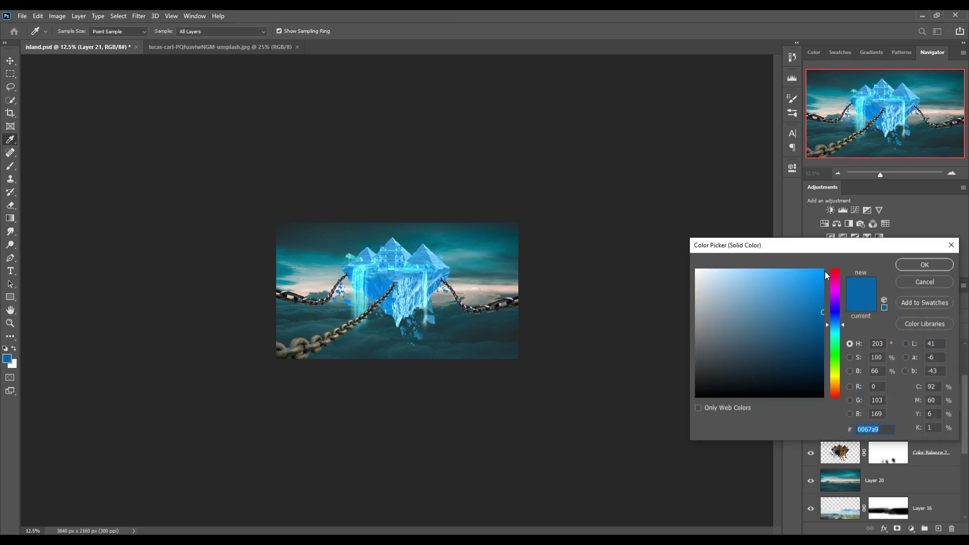
{"action": "left_click", "coordinate": [823, 272]}
{"action": "left_click", "coordinate": [837, 387]}
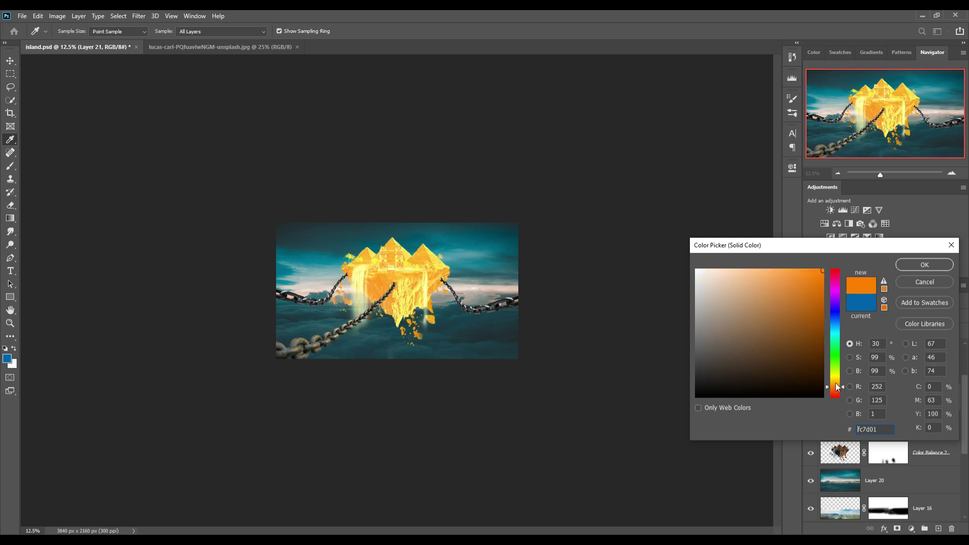
{"action": "left_click", "coordinate": [746, 315]}
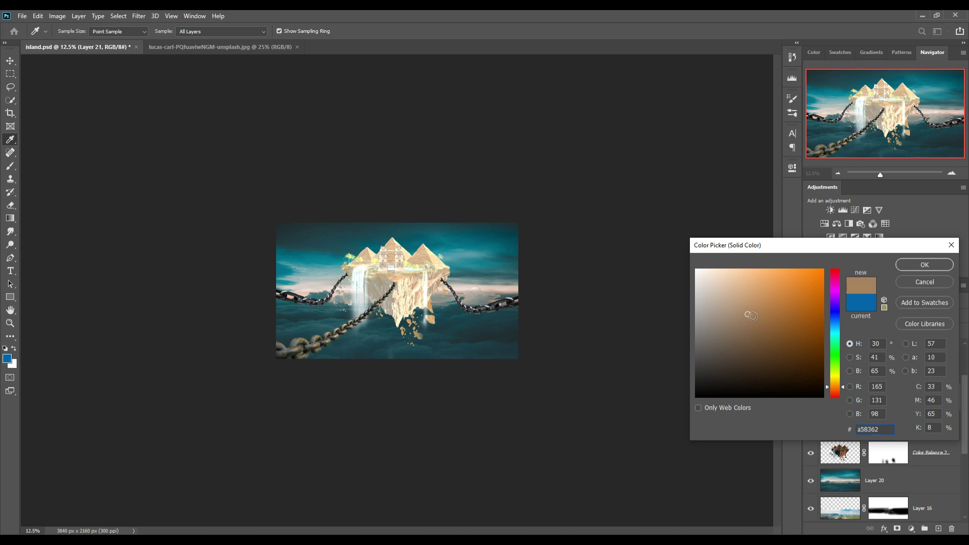
{"action": "left_click_drag", "start_coordinate": [748, 315], "coordinate": [749, 329]}
{"action": "left_click", "coordinate": [747, 332]}
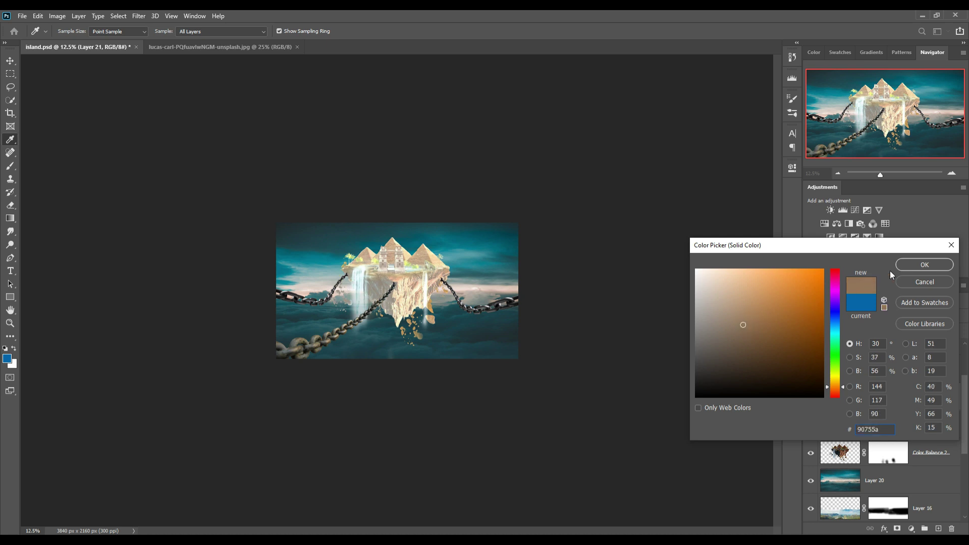
{"action": "left_click", "coordinate": [914, 266]}
{"action": "left_click", "coordinate": [908, 394]}
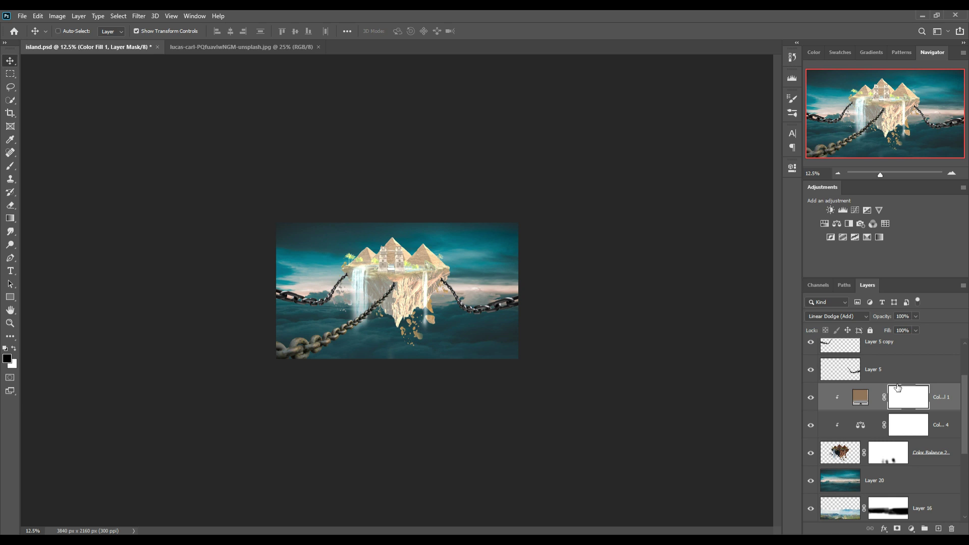
Step: Invert Color Fill 1's mask to hide the brown wash and zoom to 100% on the pyramids
{"action": "key", "text": "ctrl+i"}
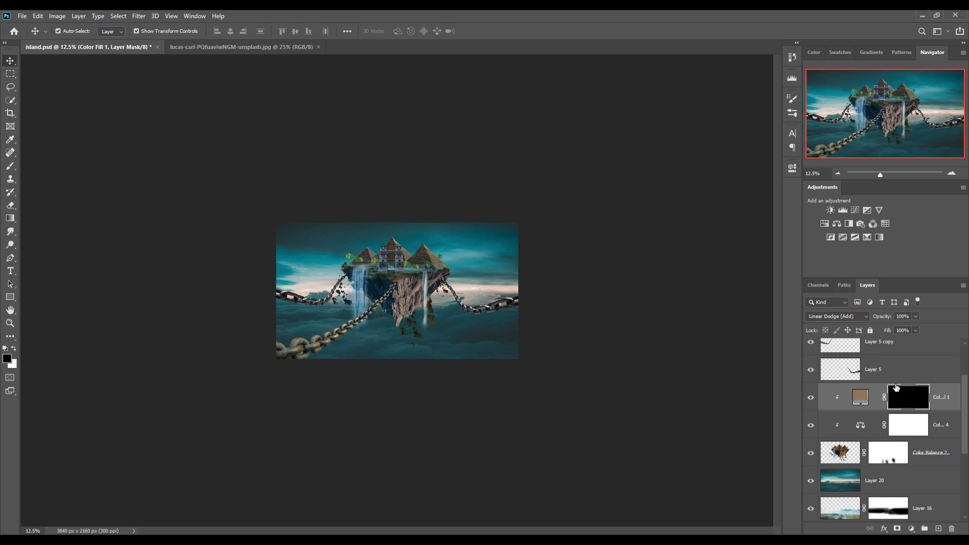
{"action": "left_click", "coordinate": [10, 166]}
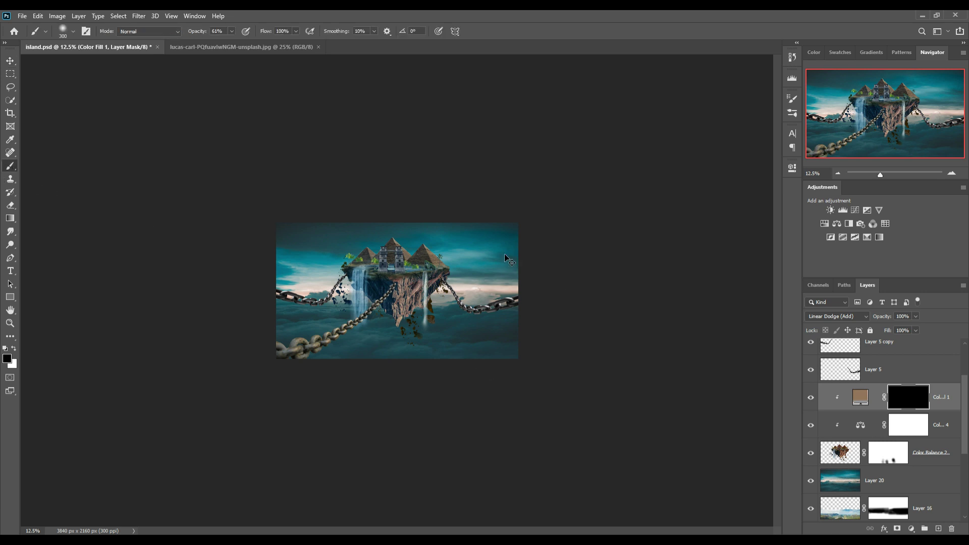
{"action": "key", "text": "ctrl+plus"}
{"action": "key", "text": "ctrl+plus"}
{"action": "key", "text": "ctrl+plus"}
{"action": "key", "text": "ctrl+plus"}
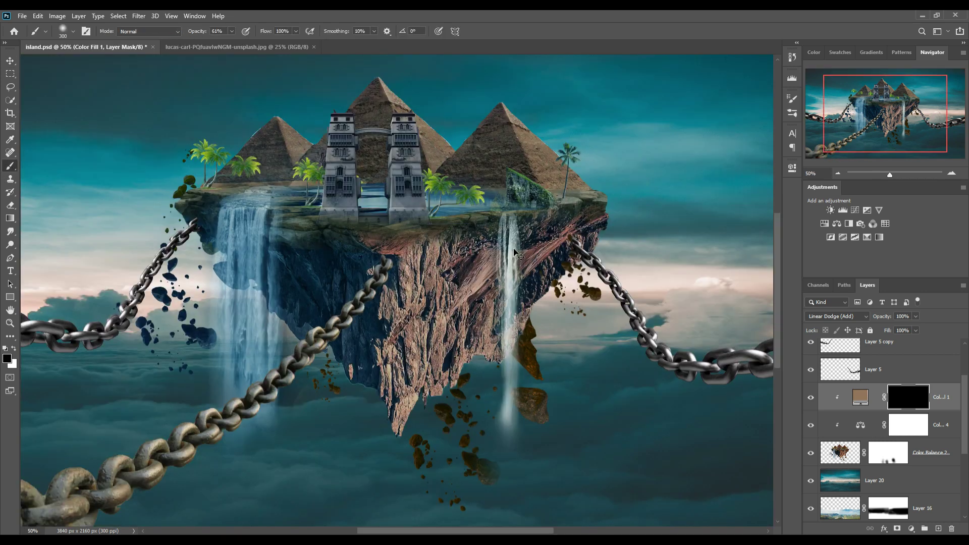
{"action": "key", "text": "ctrl+plus"}
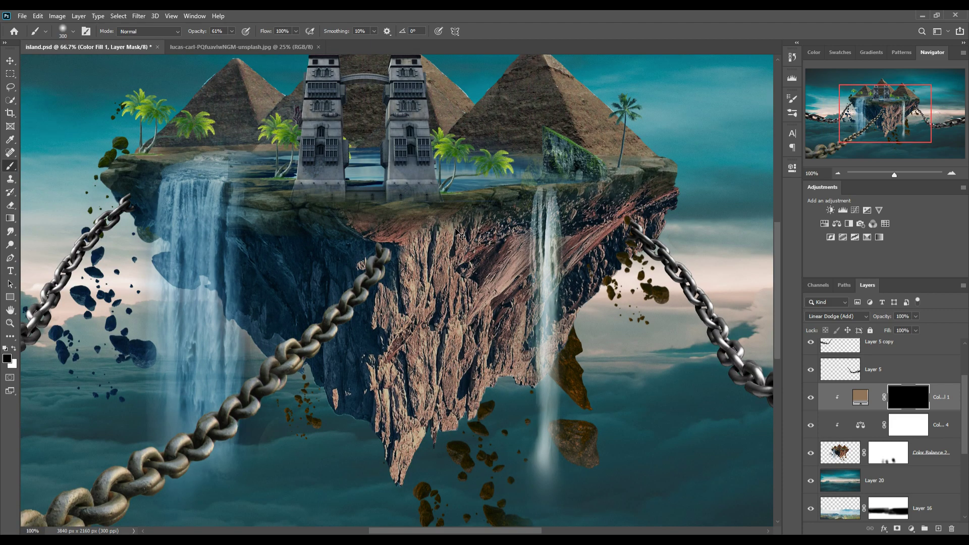
{"action": "key", "text": "ctrl+plus"}
{"action": "mouse_move", "coordinate": [505, 232]}
{"action": "left_mouse_down"}
{"action": "mouse_move", "coordinate": [478, 282]}
{"action": "mouse_move", "coordinate": [395, 305]}
{"action": "left_mouse_up"}
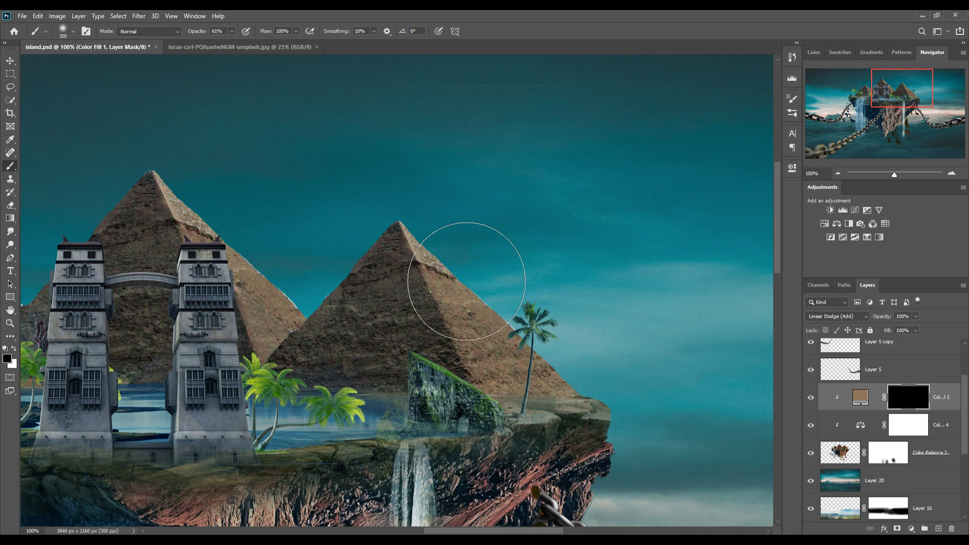
Step: With a small white brush at 100% opacity, paint rim highlights on the pyramids' right edges and cliff rock
{"action": "key", "text": "]"}
{"action": "key", "text": "]"}
{"action": "key", "text": "]"}
{"action": "key", "text": "]"}
{"action": "key", "text": "]"}
{"action": "key", "text": "]"}
{"action": "key", "text": "["}
{"action": "key", "text": "["}
{"action": "key", "text": "["}
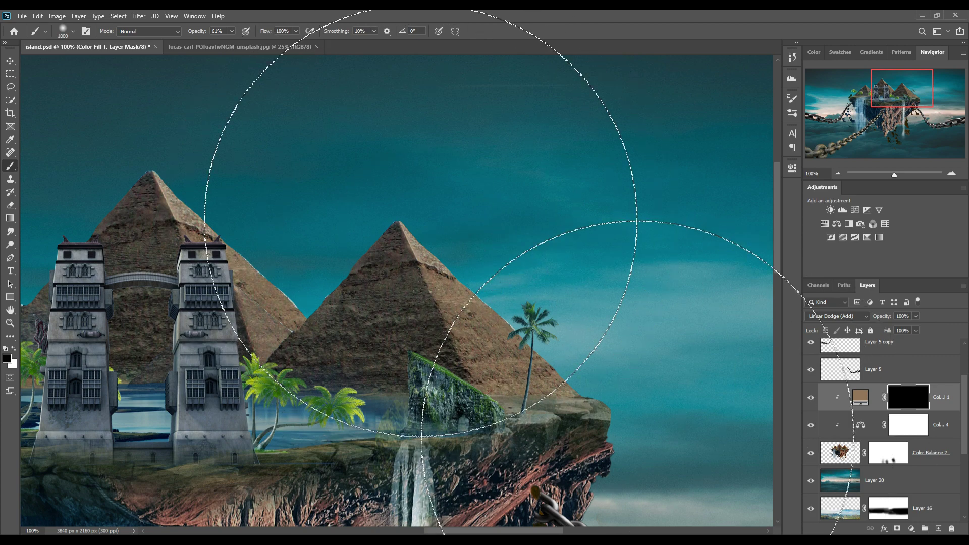
{"action": "key", "text": "["}
{"action": "key", "text": "["}
{"action": "key", "text": "["}
{"action": "key", "text": "["}
{"action": "key", "text": "["}
{"action": "key", "text": "["}
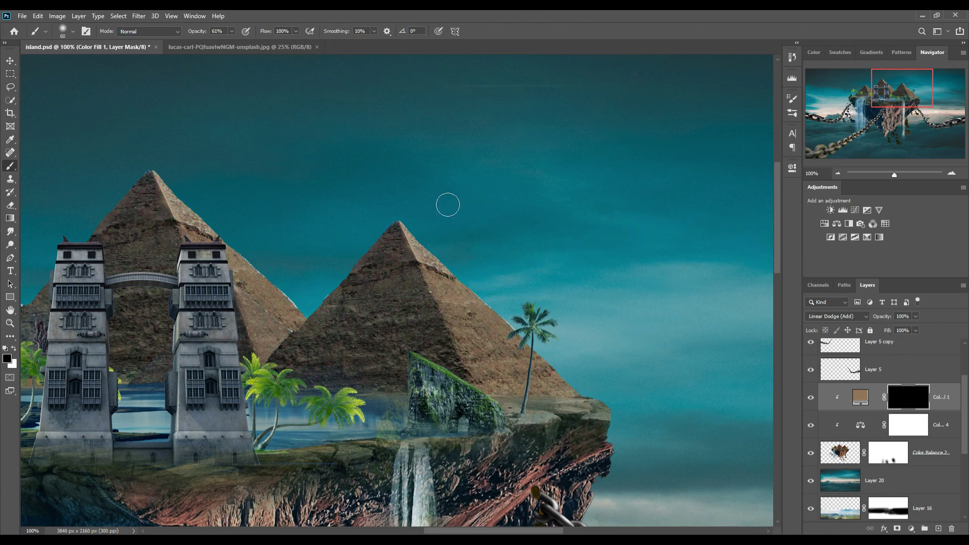
{"action": "key", "text": "["}
{"action": "key", "text": "["}
{"action": "key", "text": "["}
{"action": "left_click", "coordinate": [231, 31]}
{"action": "left_click_drag", "start_coordinate": [231, 43], "coordinate": [262, 44]}
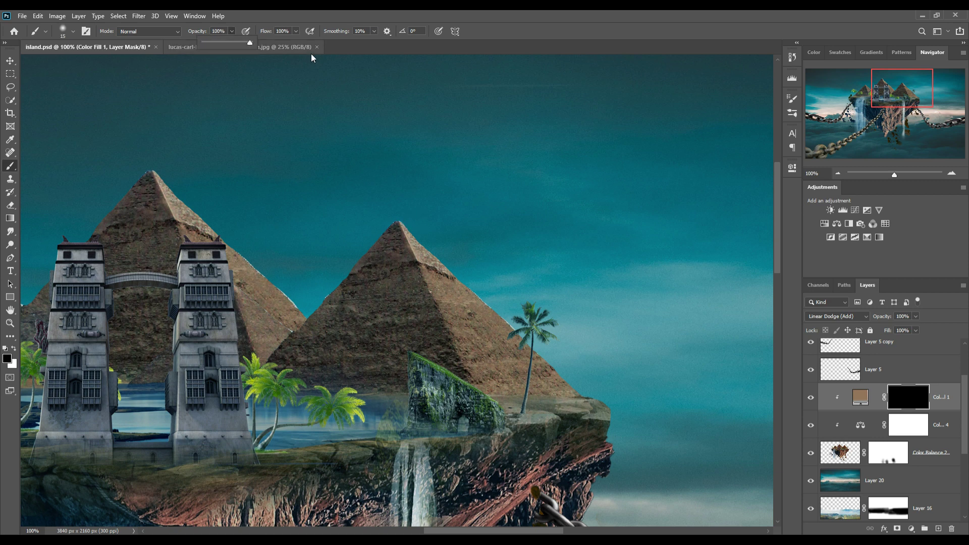
{"action": "left_click", "coordinate": [15, 349]}
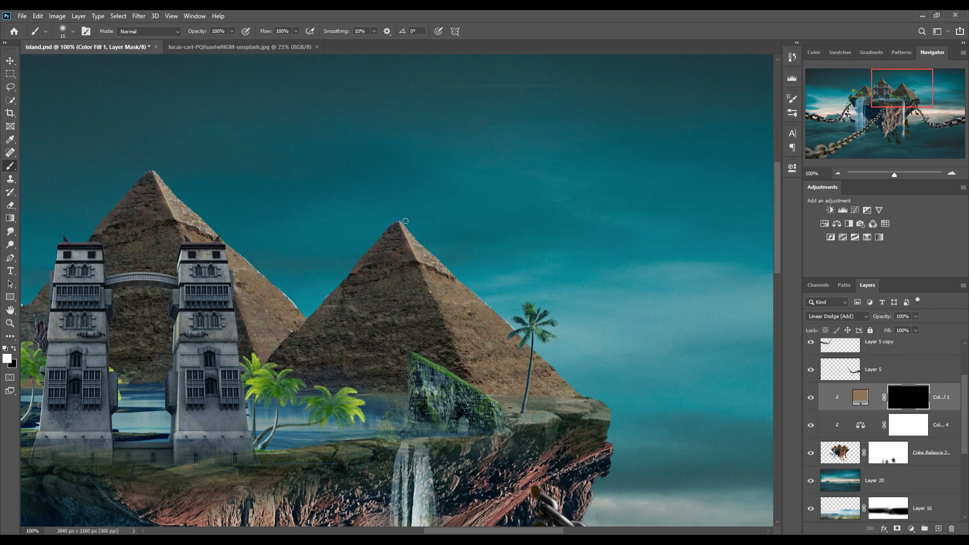
{"action": "left_click", "coordinate": [580, 395], "text": "shift"}
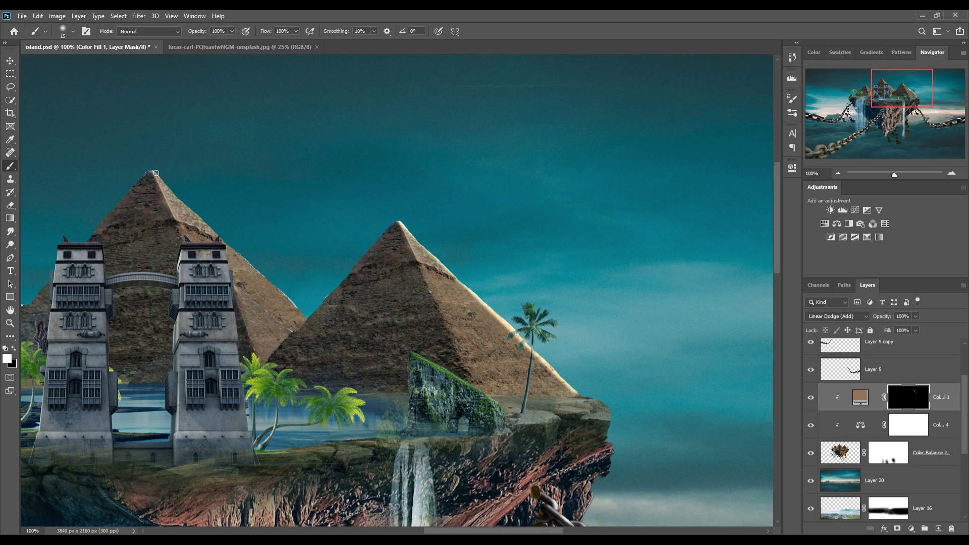
{"action": "left_click", "coordinate": [308, 320], "text": "shift"}
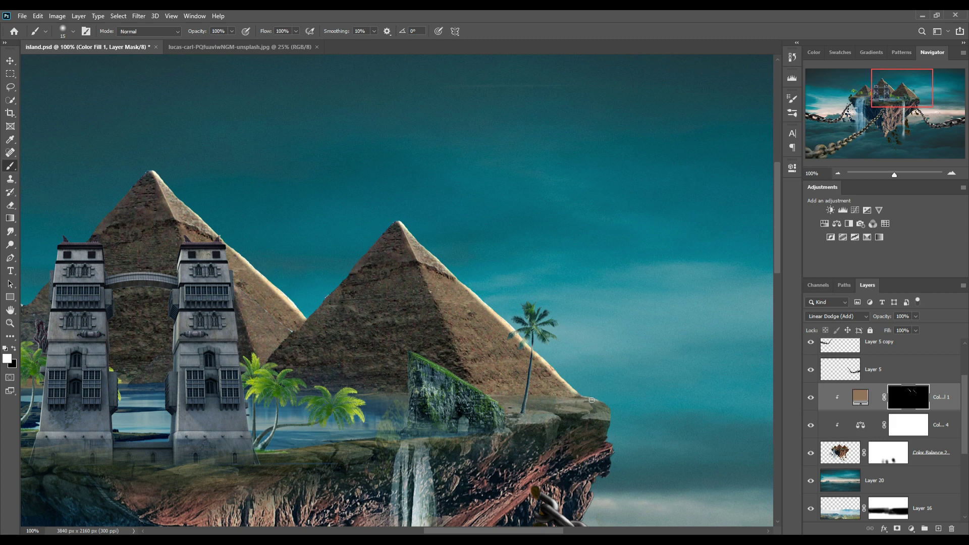
{"action": "mouse_move", "coordinate": [611, 406]}
{"action": "left_mouse_down"}
{"action": "mouse_move", "coordinate": [626, 450]}
{"action": "mouse_move", "coordinate": [596, 514]}
{"action": "mouse_move", "coordinate": [602, 306]}
{"action": "left_mouse_up"}
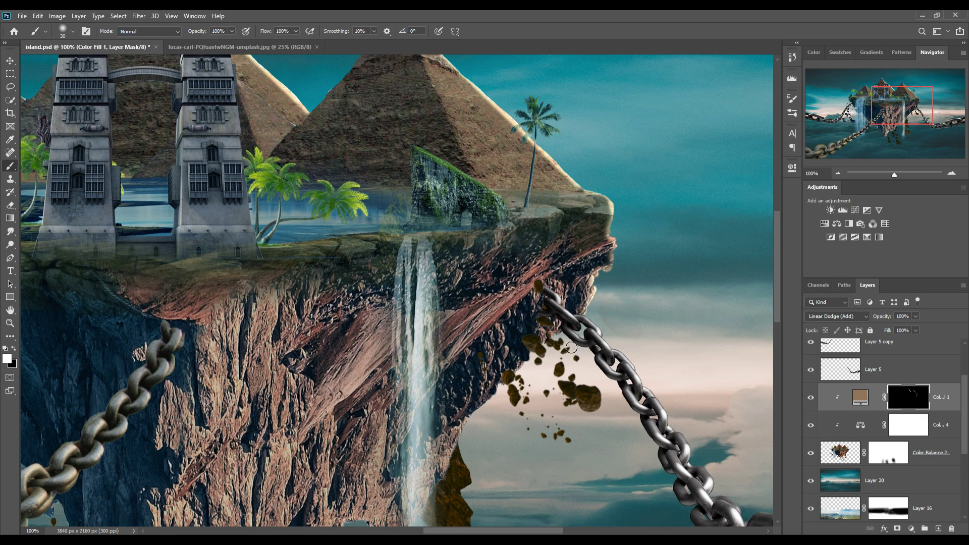
Step: Paint warm glow onto the falling rock chunks below the chain and along the cliff edge
{"action": "left_click_drag", "start_coordinate": [572, 348], "coordinate": [607, 394]}
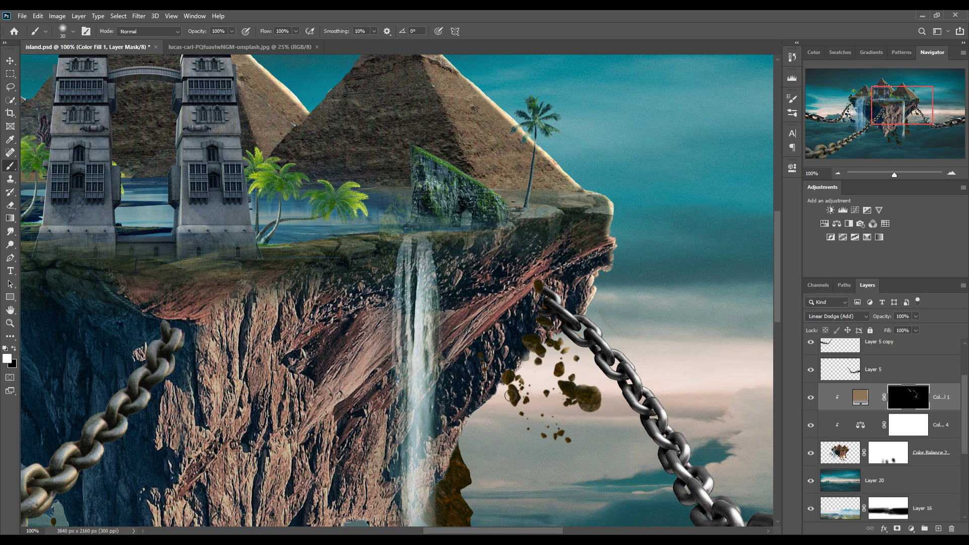
{"action": "left_click_drag", "start_coordinate": [510, 395], "coordinate": [467, 454]}
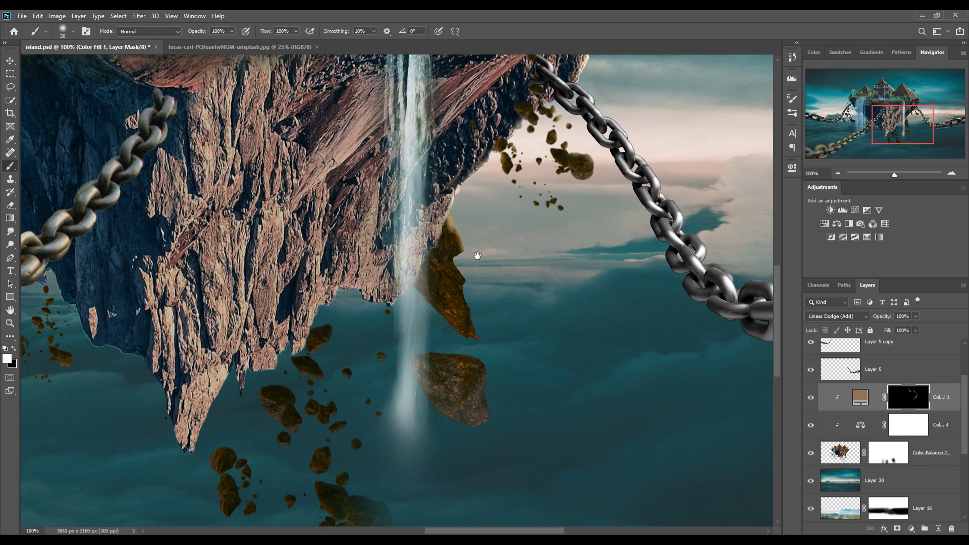
{"action": "mouse_move", "coordinate": [474, 478]}
{"action": "left_mouse_down"}
{"action": "mouse_move", "coordinate": [473, 252]}
{"action": "mouse_move", "coordinate": [489, 380]}
{"action": "mouse_move", "coordinate": [424, 354]}
{"action": "mouse_move", "coordinate": [454, 356]}
{"action": "left_mouse_up"}
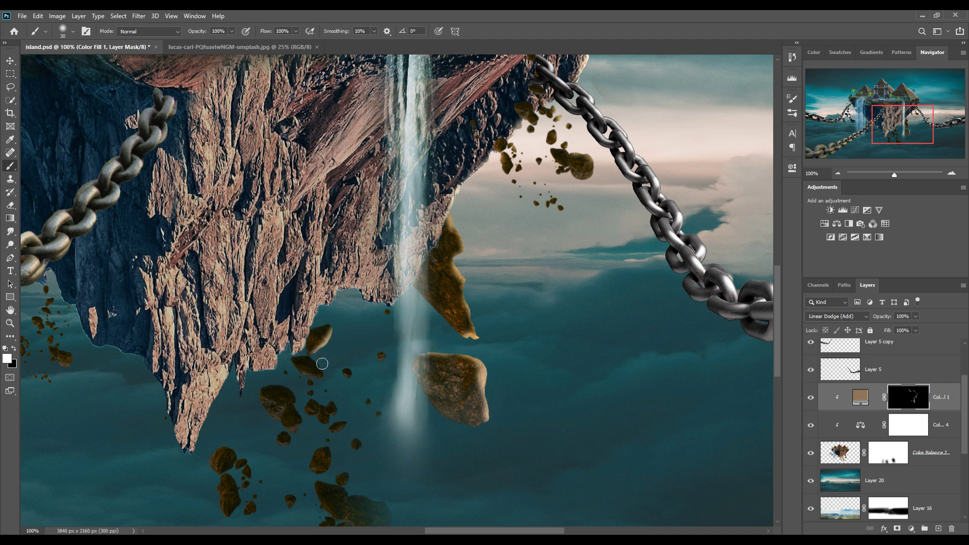
{"action": "left_click_drag", "start_coordinate": [322, 363], "coordinate": [393, 387]}
{"action": "mouse_move", "coordinate": [277, 391]}
{"action": "left_mouse_down"}
{"action": "mouse_move", "coordinate": [298, 392]}
{"action": "mouse_move", "coordinate": [309, 430]}
{"action": "left_mouse_up"}
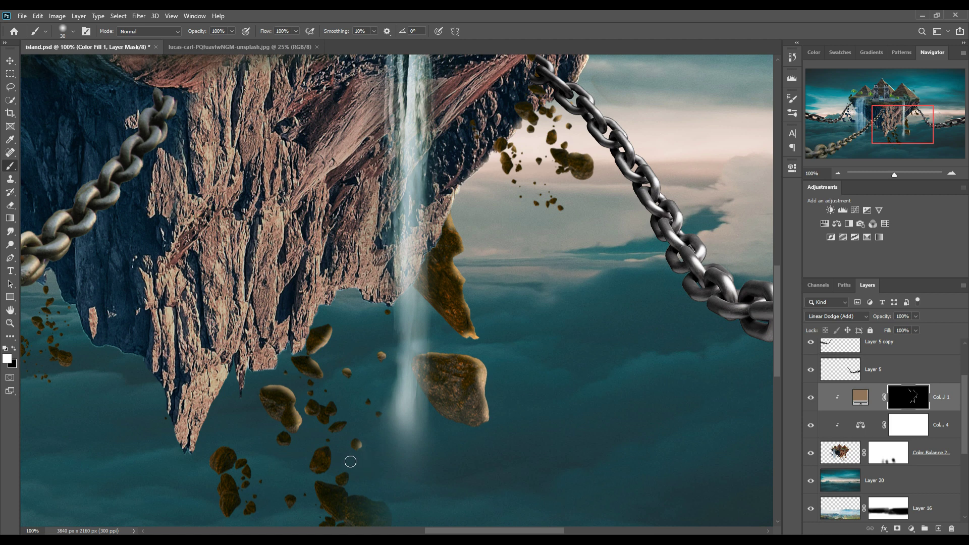
{"action": "left_click_drag", "start_coordinate": [350, 461], "coordinate": [400, 508]}
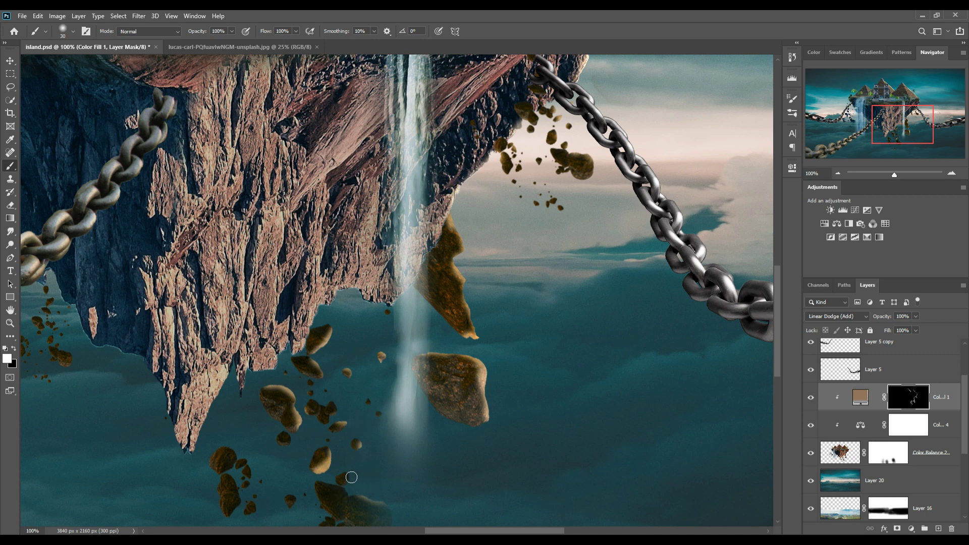
{"action": "left_click_drag", "start_coordinate": [234, 448], "coordinate": [208, 467]}
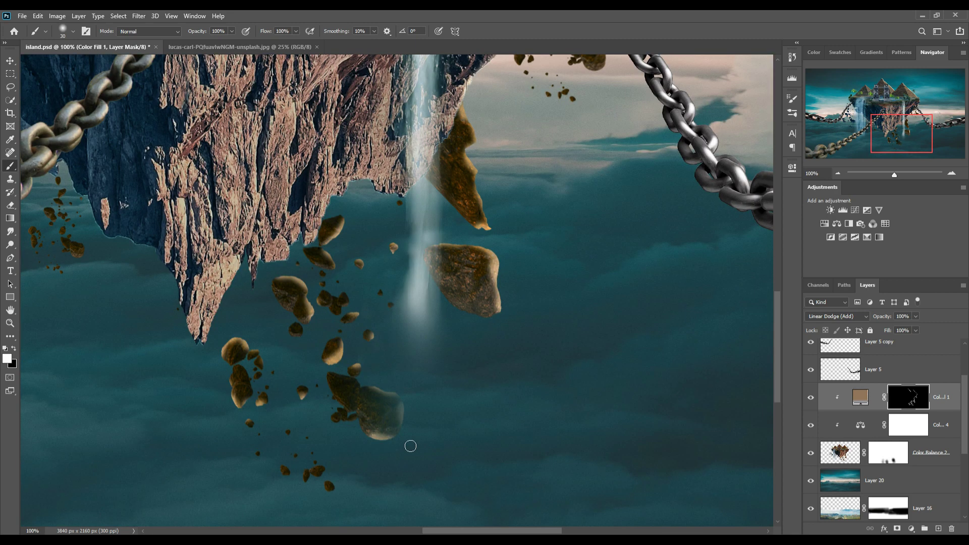
{"action": "scroll", "coordinate": [411, 443], "scroll_direction": "down", "scroll_amount": 3}
{"action": "scroll", "coordinate": [306, 477], "scroll_direction": "up", "scroll_amount": 5}
{"action": "scroll", "coordinate": [358, 74], "scroll_direction": "up", "scroll_amount": 5}
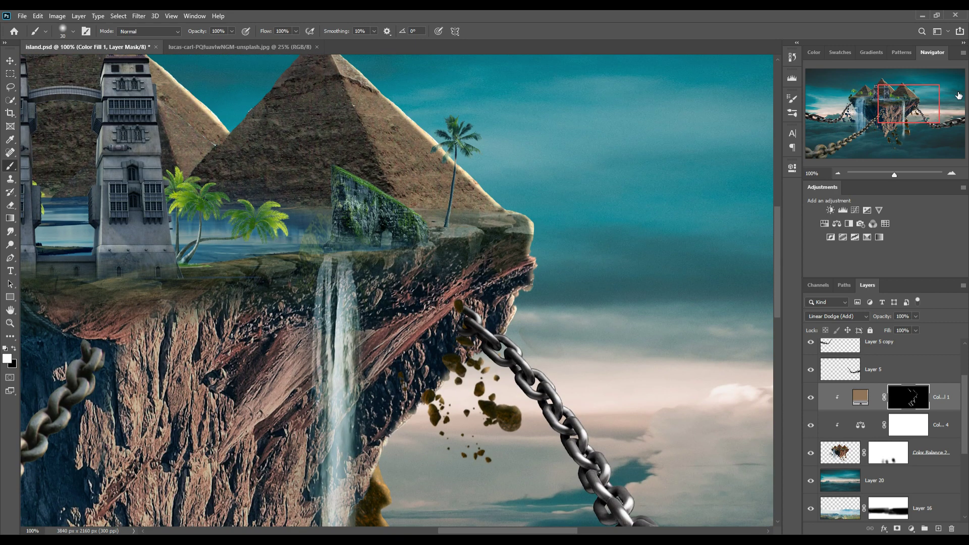
Step: Pan to bring the pyramid tops, towers and left pyramids into view
{"action": "left_click", "coordinate": [72, 31]}
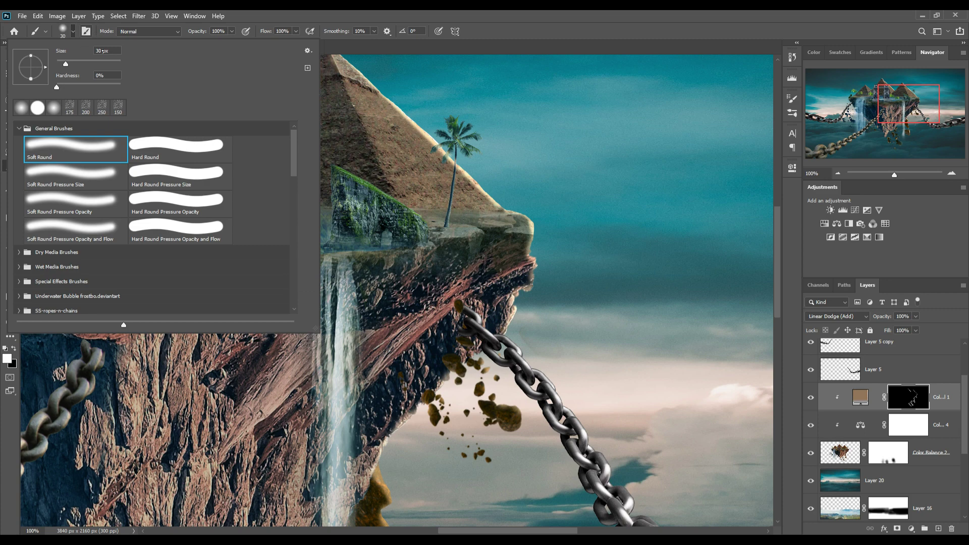
{"action": "left_click", "coordinate": [527, 210]}
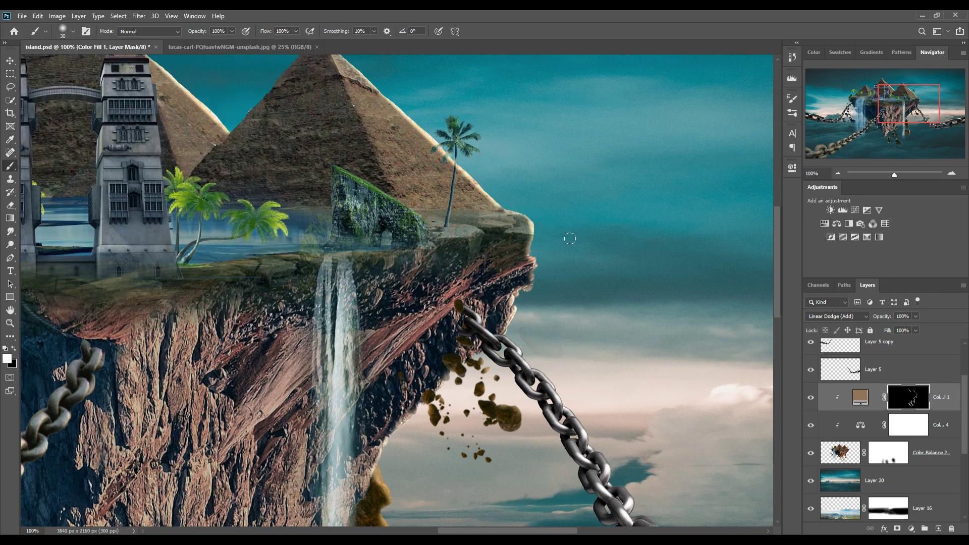
{"action": "left_click_drag", "start_coordinate": [428, 227], "coordinate": [415, 318]}
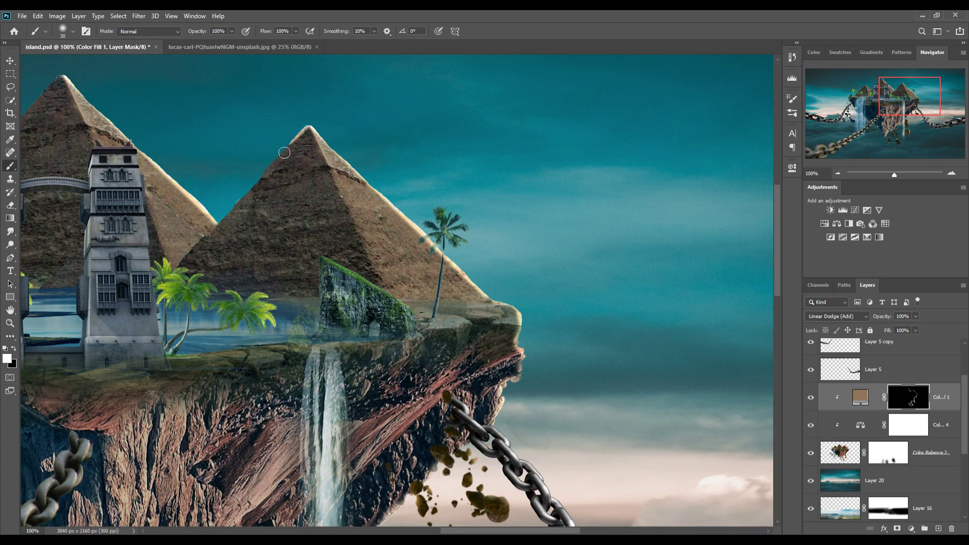
{"action": "mouse_move", "coordinate": [225, 218]}
{"action": "left_mouse_down"}
{"action": "mouse_move", "coordinate": [423, 270]}
{"action": "mouse_move", "coordinate": [517, 225]}
{"action": "mouse_move", "coordinate": [255, 197]}
{"action": "left_mouse_up"}
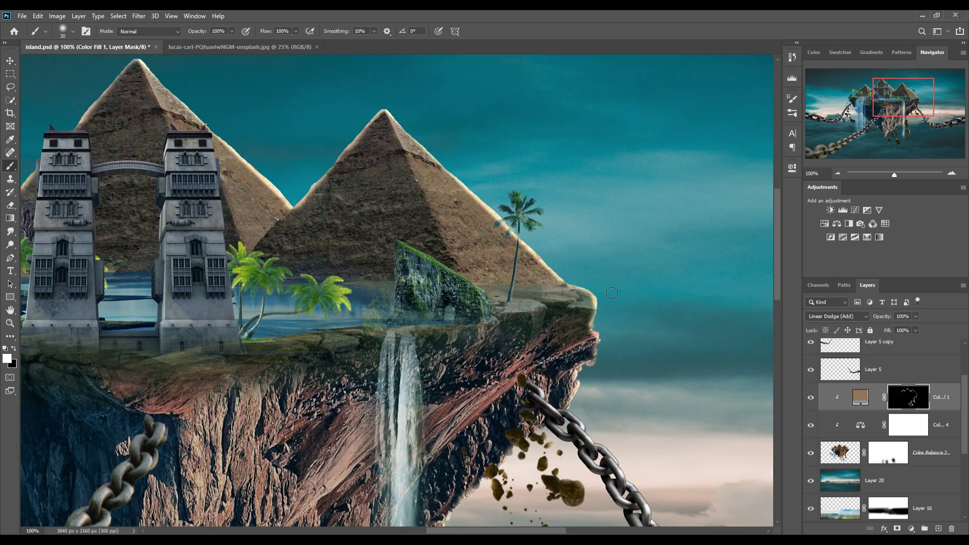
Step: Brighten the pyramids' sunlit right edges and ridges at 23% brush opacity
{"action": "key", "text": "2"}
{"action": "key", "text": "3"}
{"action": "left_click_drag", "start_coordinate": [204, 126], "coordinate": [273, 193]}
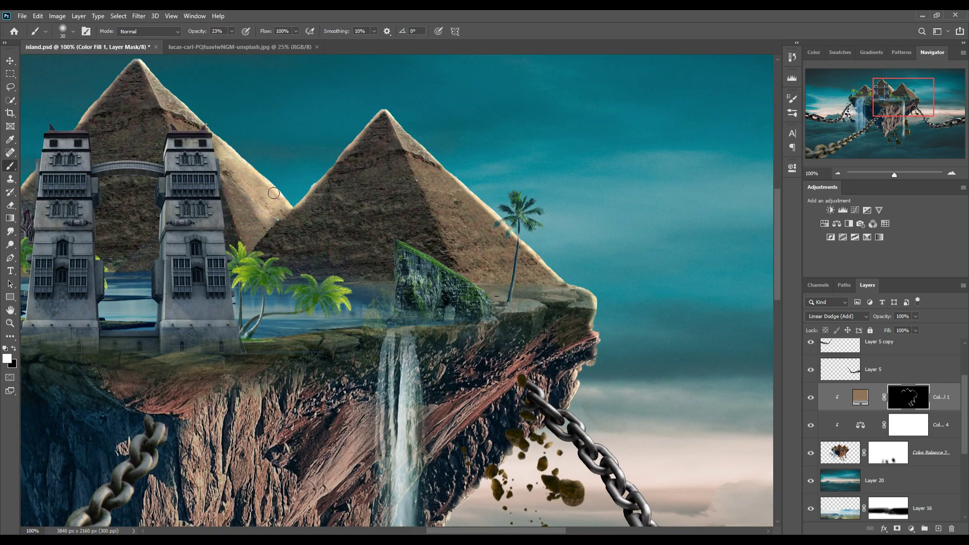
{"action": "mouse_move", "coordinate": [392, 119]}
{"action": "left_mouse_down"}
{"action": "mouse_move", "coordinate": [487, 225]}
{"action": "mouse_move", "coordinate": [571, 290]}
{"action": "mouse_move", "coordinate": [343, 167]}
{"action": "mouse_move", "coordinate": [257, 245]}
{"action": "left_mouse_up"}
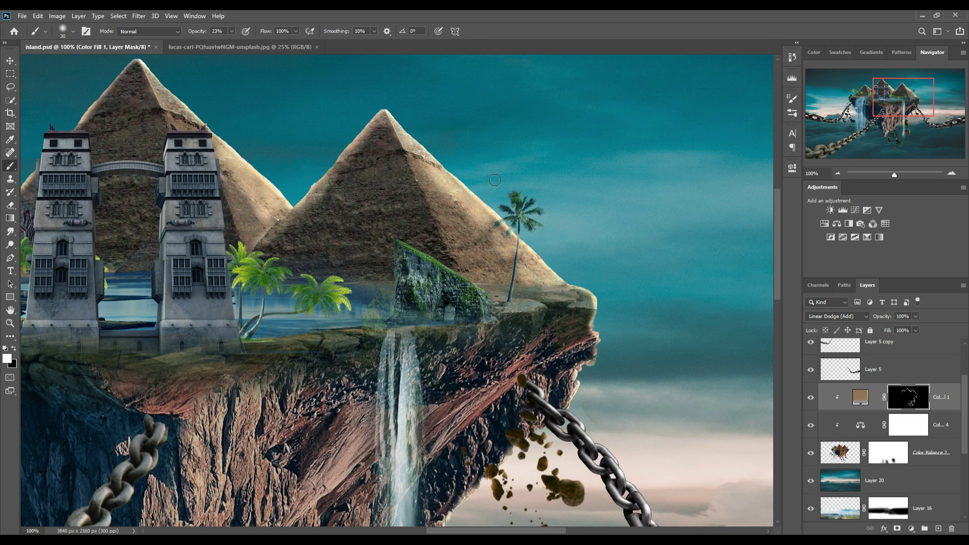
{"action": "key", "text": "bracketright"}
{"action": "key", "text": "bracketright"}
{"action": "key", "text": "bracketright"}
Step: Pan across the lit island cliffs, then zoom out to the whole composition
{"action": "left_click_drag", "start_coordinate": [505, 455], "coordinate": [550, 298]}
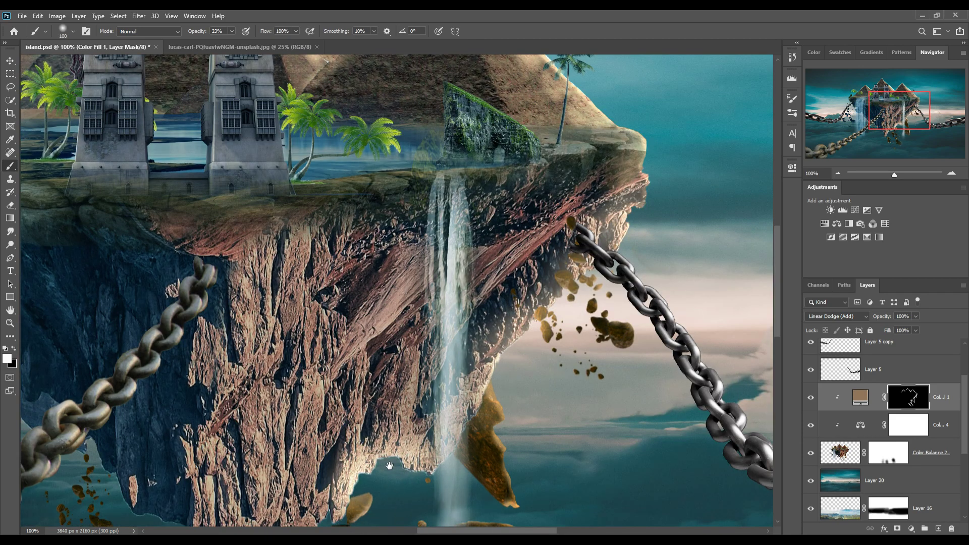
{"action": "left_click_drag", "start_coordinate": [389, 466], "coordinate": [515, 272]}
{"action": "left_click_drag", "start_coordinate": [353, 202], "coordinate": [580, 394]}
{"action": "left_click_drag", "start_coordinate": [580, 202], "coordinate": [560, 277]}
{"action": "left_click_drag", "start_coordinate": [616, 227], "coordinate": [556, 242]}
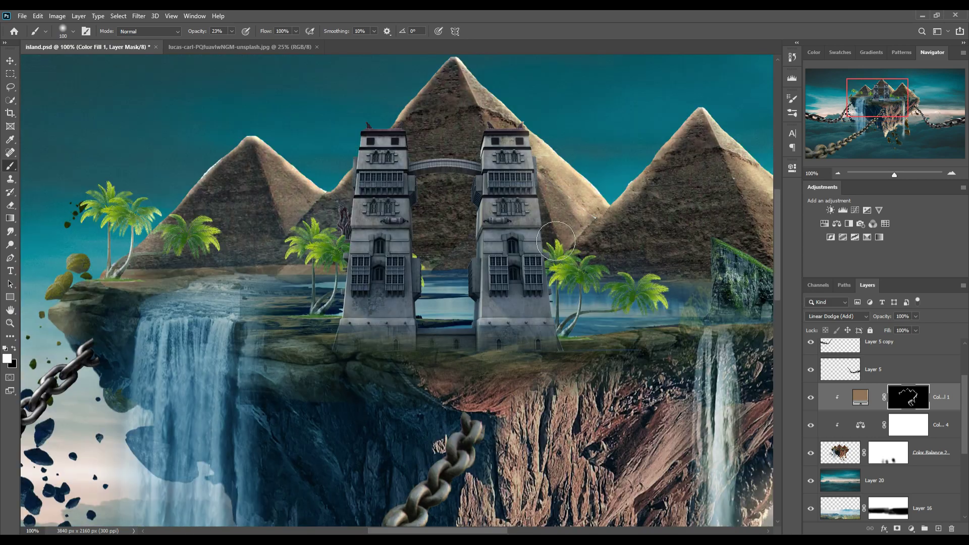
{"action": "key", "text": "ctrl+minus"}
{"action": "key", "text": "ctrl+minus"}
{"action": "key", "text": "ctrl+minus"}
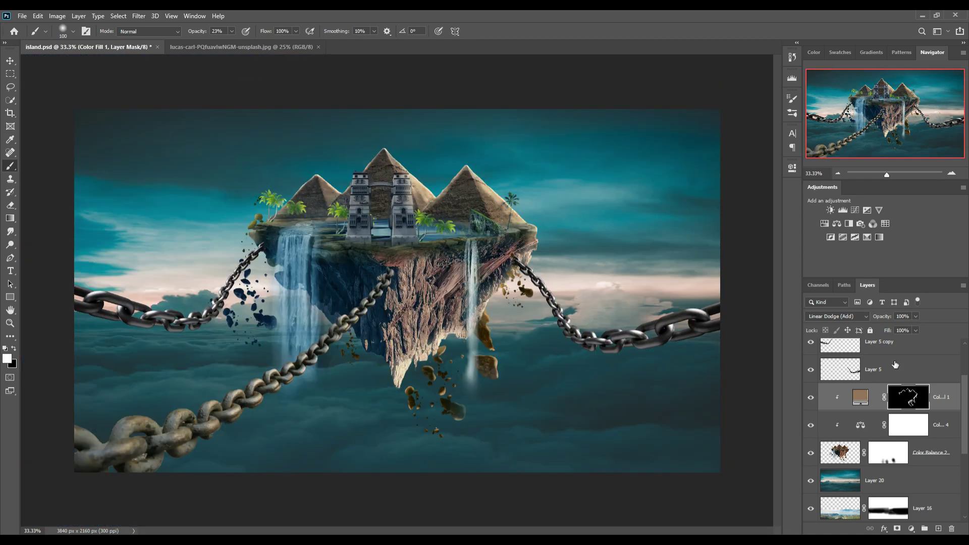
Step: Add a dark brown (#464034) Solid Color fill clipped to the chains, with its mask inverted
{"action": "right_click", "coordinate": [895, 364]}
{"action": "left_click", "coordinate": [826, 335]}
{"action": "left_click", "coordinate": [837, 316]}
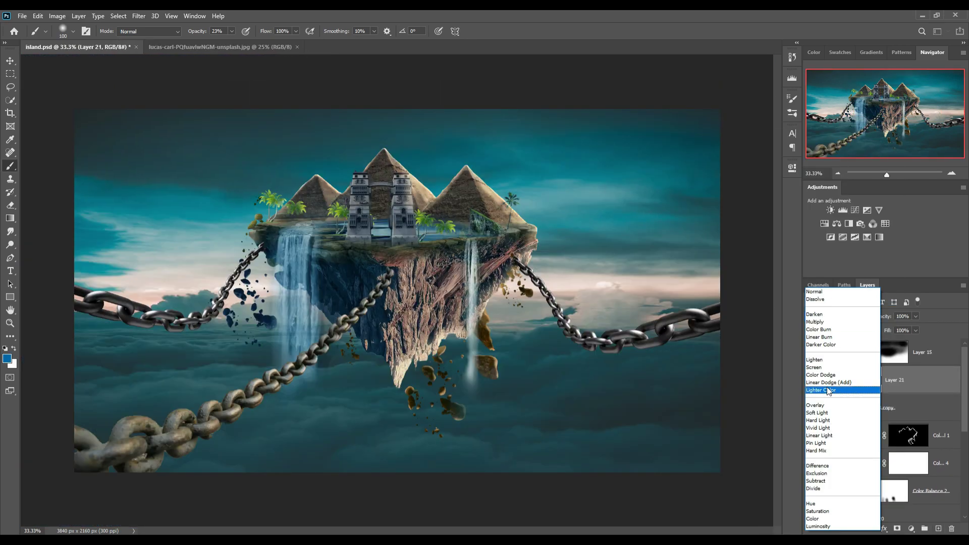
{"action": "left_click", "coordinate": [828, 391]}
{"action": "left_click", "coordinate": [911, 528]}
{"action": "left_click", "coordinate": [888, 347]}
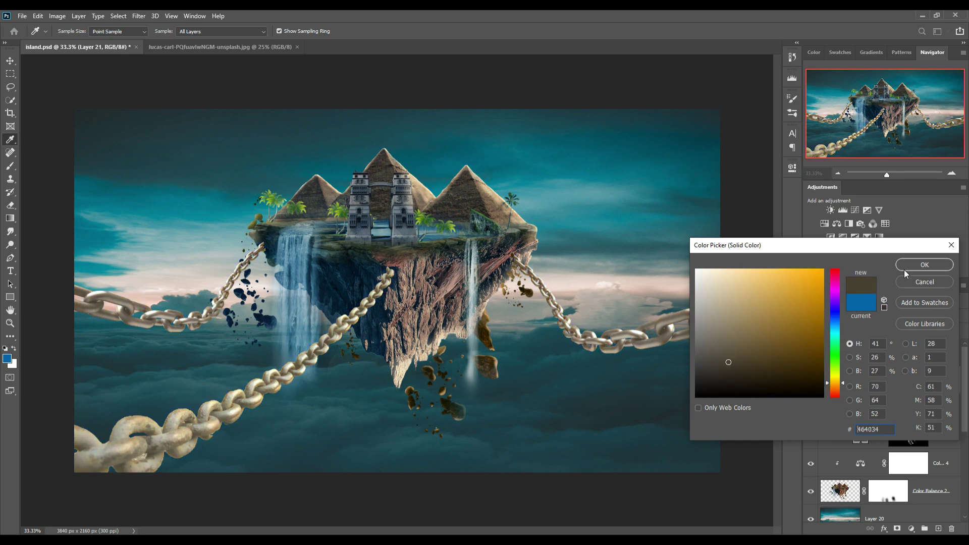
{"action": "left_click", "coordinate": [925, 265]}
{"action": "left_click", "coordinate": [916, 386]}
{"action": "key", "text": "b"}
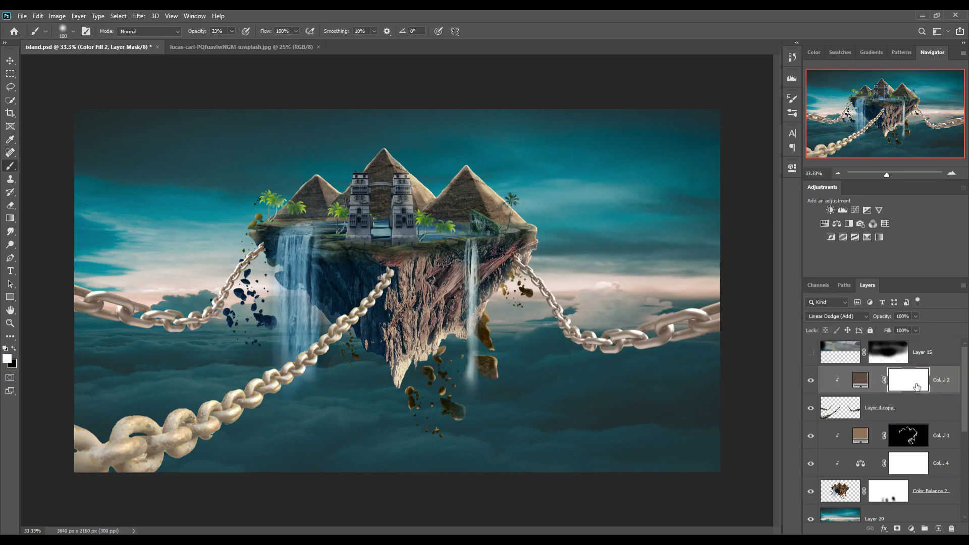
{"action": "key", "text": "ctrl+i"}
Step: Paint the brown tint along the lower chain links, raising brush opacity to 61%
{"action": "scroll", "coordinate": [126, 240], "scroll_direction": "up", "scroll_amount": 2}
{"action": "left_click_drag", "start_coordinate": [388, 202], "coordinate": [223, 348]}
{"action": "mouse_move", "coordinate": [132, 314]}
{"action": "left_mouse_down"}
{"action": "mouse_move", "coordinate": [306, 327]}
{"action": "mouse_move", "coordinate": [363, 348]}
{"action": "left_mouse_up"}
{"action": "key", "text": "6"}
{"action": "key", "text": "1"}
{"action": "left_click_drag", "start_coordinate": [212, 313], "coordinate": [369, 349]}
Step: Paint the tint over more of the lower chain and the island's right chain links
{"action": "scroll", "coordinate": [498, 380], "scroll_direction": "right", "scroll_amount": 5}
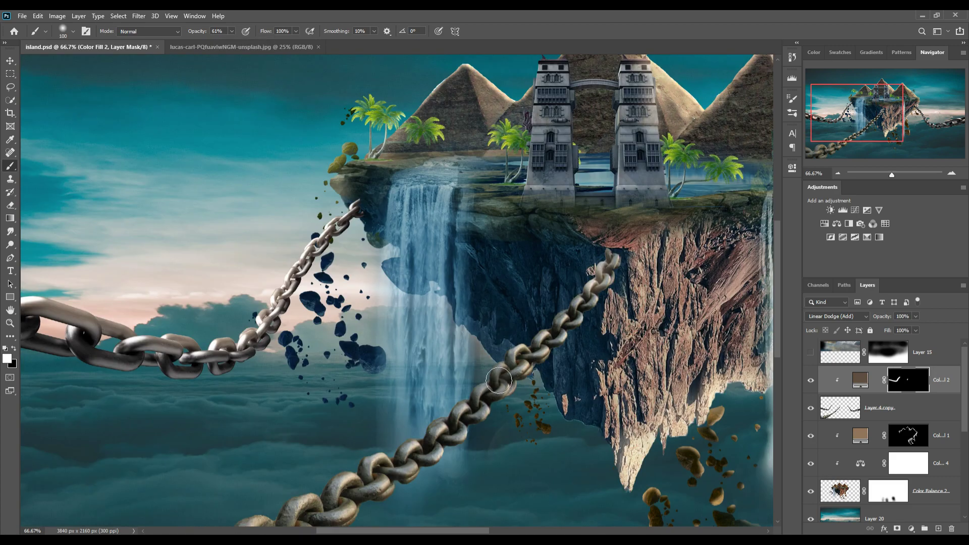
{"action": "mouse_move", "coordinate": [499, 380]}
{"action": "left_mouse_down"}
{"action": "mouse_move", "coordinate": [323, 500]}
{"action": "mouse_move", "coordinate": [534, 369]}
{"action": "mouse_move", "coordinate": [212, 444]}
{"action": "left_mouse_up"}
{"action": "left_click_drag", "start_coordinate": [505, 353], "coordinate": [227, 394]}
{"action": "left_click_drag", "start_coordinate": [631, 328], "coordinate": [434, 373]}
{"action": "left_click_drag", "start_coordinate": [333, 353], "coordinate": [469, 343]}
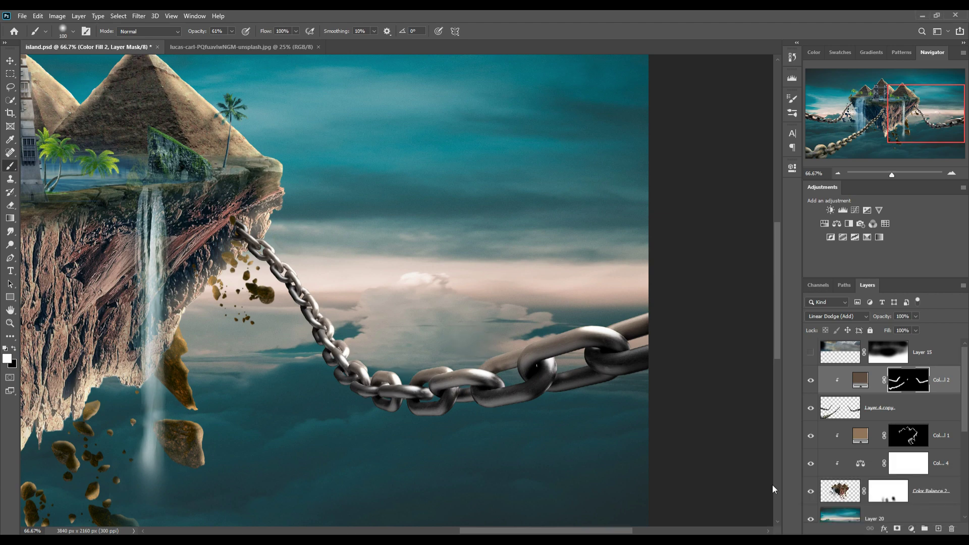
Step: Add a warm brown (#72502e) fill with inverted mask and brush a glow into the sky centre
{"action": "left_click", "coordinate": [912, 528]}
{"action": "left_click", "coordinate": [833, 290]}
{"action": "left_click", "coordinate": [492, 281]}
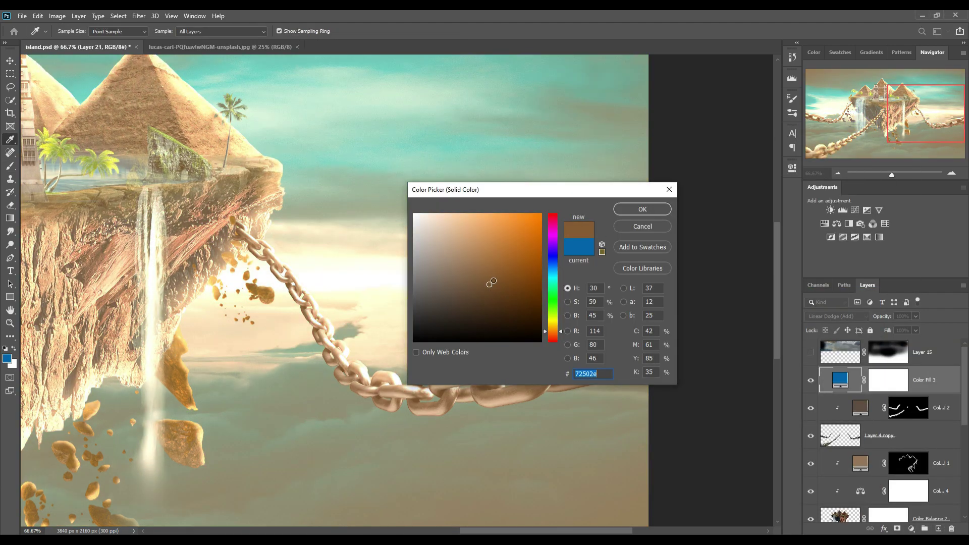
{"action": "left_click", "coordinate": [643, 209]}
{"action": "key", "text": "ctrl+i"}
{"action": "key", "text": "ctrl+minus"}
{"action": "key", "text": "b"}
{"action": "mouse_move", "coordinate": [578, 287]}
{"action": "left_mouse_down"}
{"action": "mouse_move", "coordinate": [651, 361]}
{"action": "mouse_move", "coordinate": [580, 282]}
{"action": "mouse_move", "coordinate": [584, 422]}
{"action": "mouse_move", "coordinate": [519, 422]}
{"action": "left_mouse_up"}
Step: Bring the eagle from its photo into the composition, scaled down in the left sky
{"action": "key", "text": "v"}
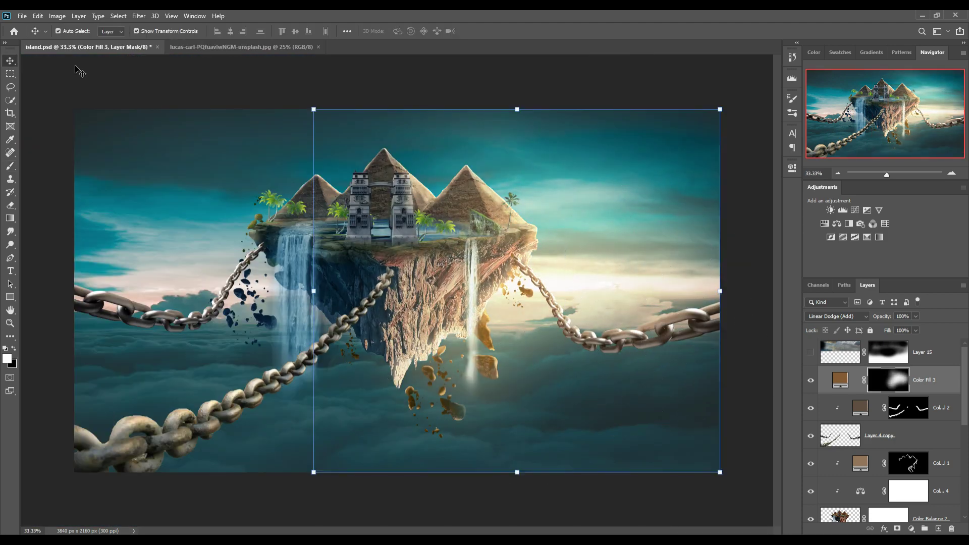
{"action": "left_click", "coordinate": [242, 47]}
{"action": "left_click_drag", "start_coordinate": [396, 288], "coordinate": [151, 237]}
{"action": "key", "text": "ctrl+t"}
{"action": "mouse_move", "coordinate": [237, 135]}
{"action": "left_mouse_down"}
{"action": "mouse_move", "coordinate": [197, 216]}
{"action": "mouse_move", "coordinate": [177, 228]}
{"action": "left_mouse_up"}
{"action": "key", "text": "Return"}
Step: Add a Solid Color fill clipped to the eagle, with its mask inverted to black
{"action": "right_click", "coordinate": [888, 380]}
{"action": "left_click", "coordinate": [10, 165]}
{"action": "left_click", "coordinate": [911, 529]}
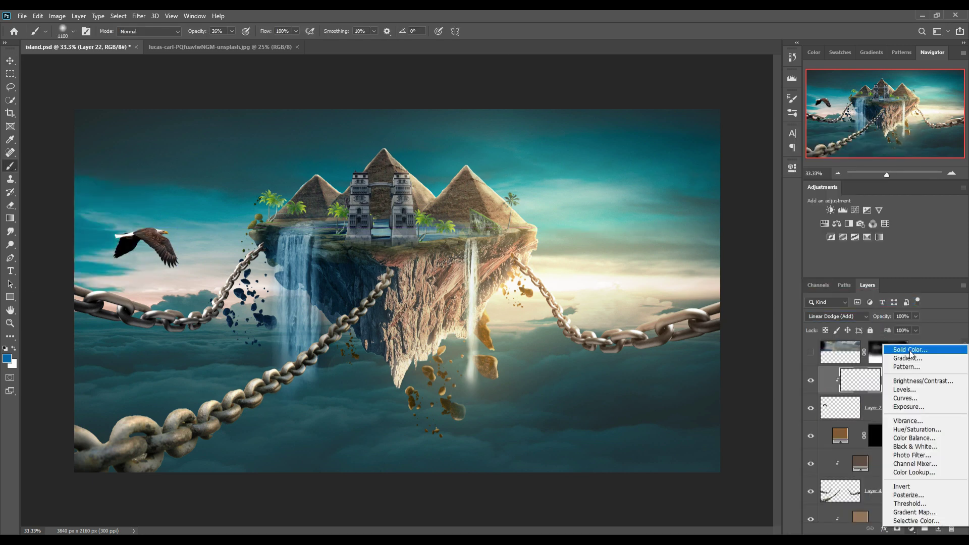
{"action": "left_click", "coordinate": [910, 350]}
{"action": "key", "text": "Return"}
{"action": "key", "text": "ctrl+i"}
Step: Paint warm brown onto the eagle's wing tops, dark edges, underwing and feather highlights
{"action": "scroll", "coordinate": [147, 248], "scroll_direction": "up", "scroll_amount": 3}
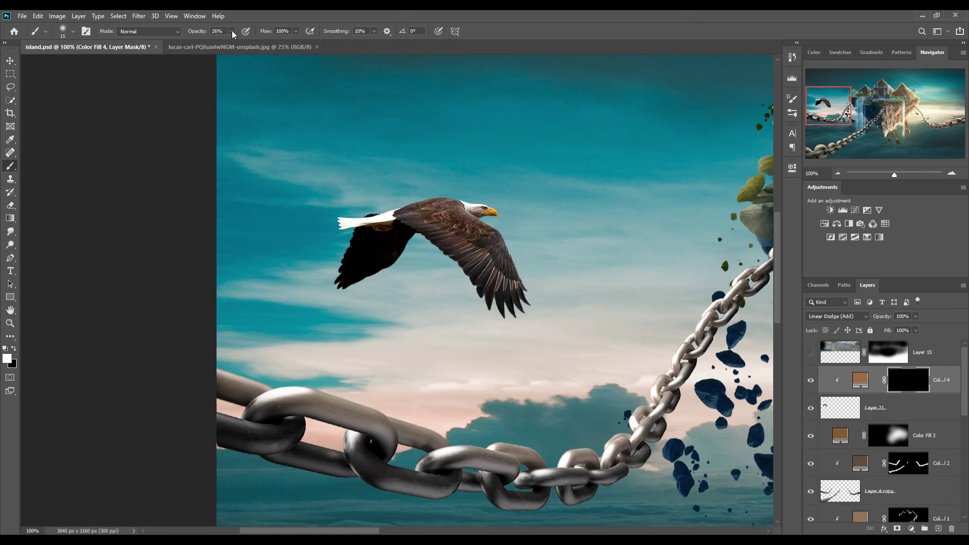
{"action": "left_click_drag", "start_coordinate": [233, 34], "coordinate": [272, 42]}
{"action": "left_click_drag", "start_coordinate": [401, 202], "coordinate": [527, 298]}
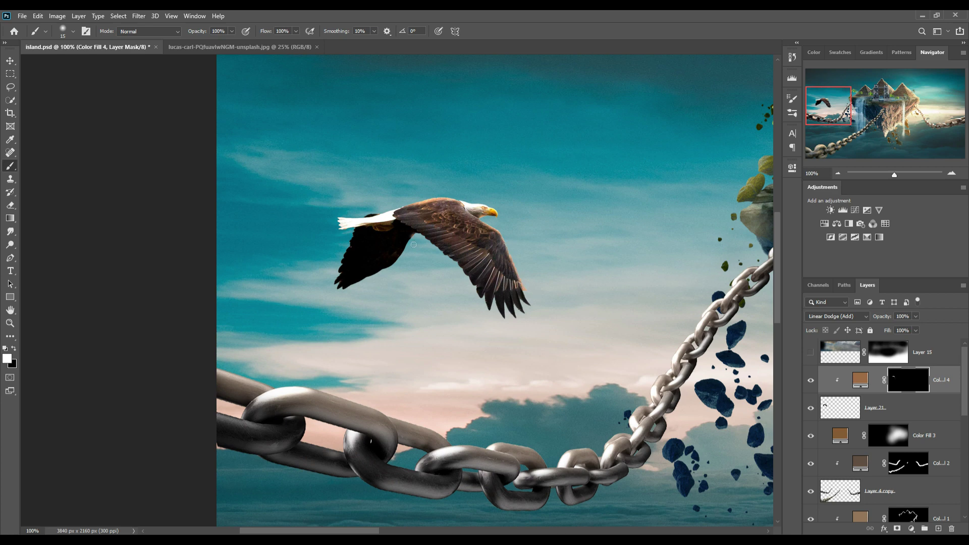
{"action": "left_click_drag", "start_coordinate": [414, 244], "coordinate": [343, 292]}
{"action": "key", "text": "]"}
{"action": "key", "text": "]"}
{"action": "key", "text": "]"}
{"action": "left_click_drag", "start_coordinate": [232, 31], "coordinate": [236, 43]}
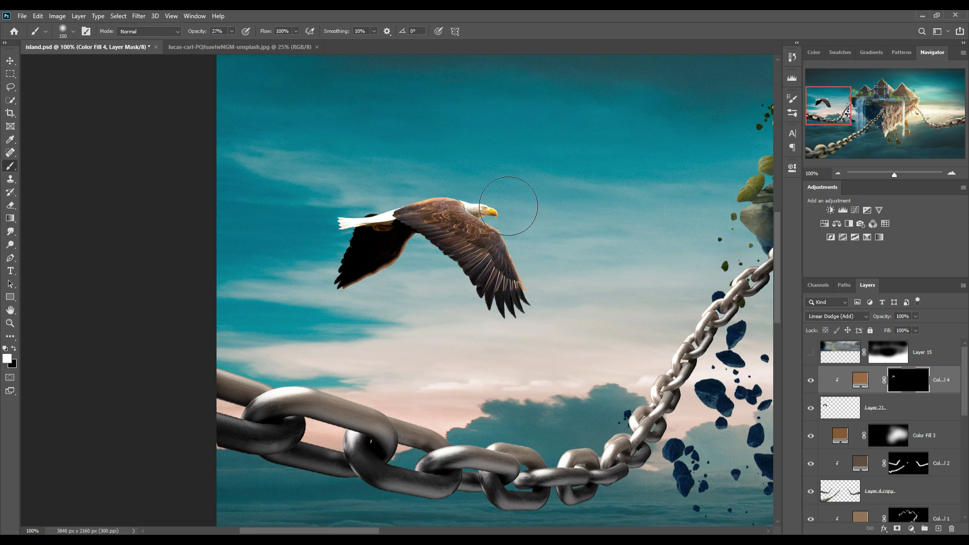
{"action": "left_click_drag", "start_coordinate": [508, 206], "coordinate": [364, 257]}
{"action": "key", "text": "["}
{"action": "key", "text": "["}
{"action": "key", "text": "["}
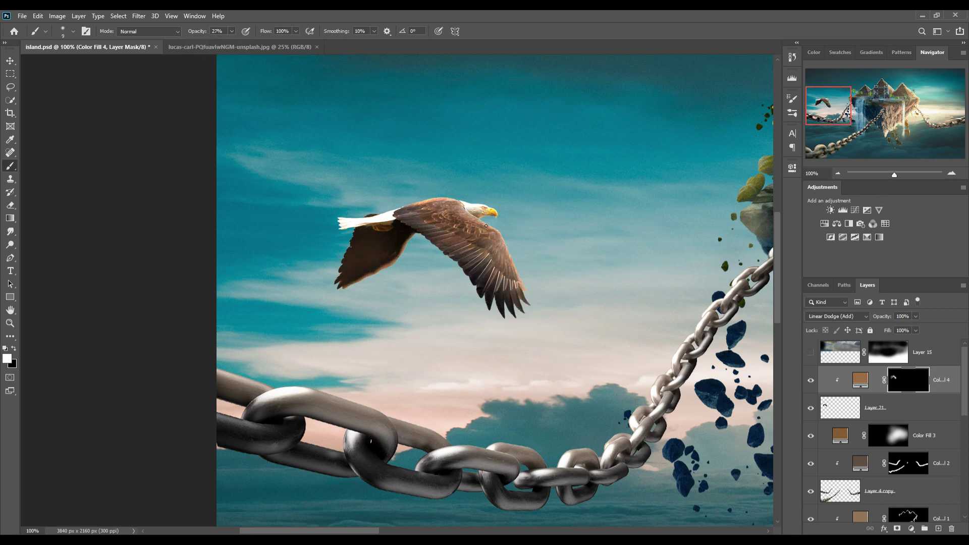
{"action": "mouse_move", "coordinate": [487, 225]}
{"action": "left_mouse_down"}
{"action": "mouse_move", "coordinate": [402, 251]}
{"action": "mouse_move", "coordinate": [328, 294]}
{"action": "left_mouse_up"}
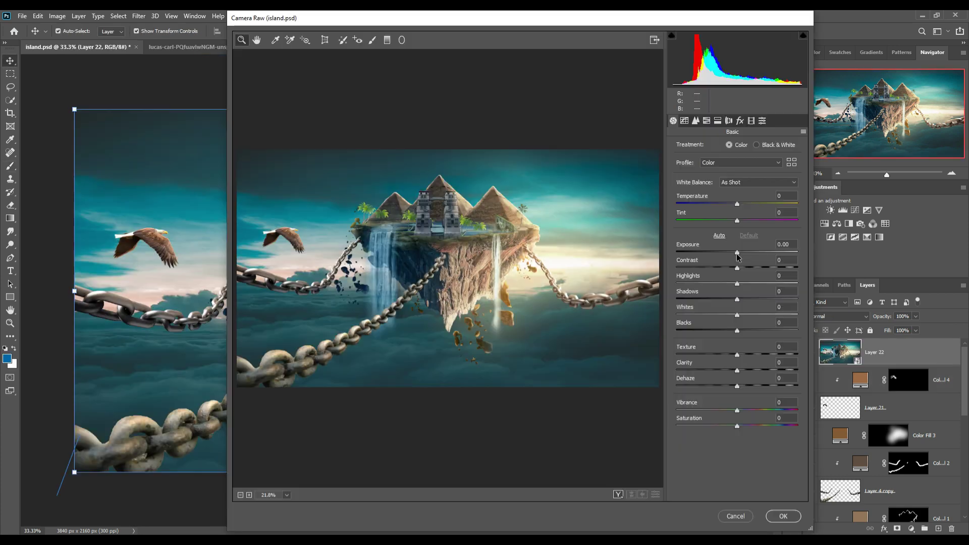
Step: In Camera Raw's Basic panel, set Exposure -0.40, Highlights +13, Shadows -11, Whites +17, Blacks -8, Saturation +9
{"action": "left_click_drag", "start_coordinate": [737, 254], "coordinate": [732, 254]}
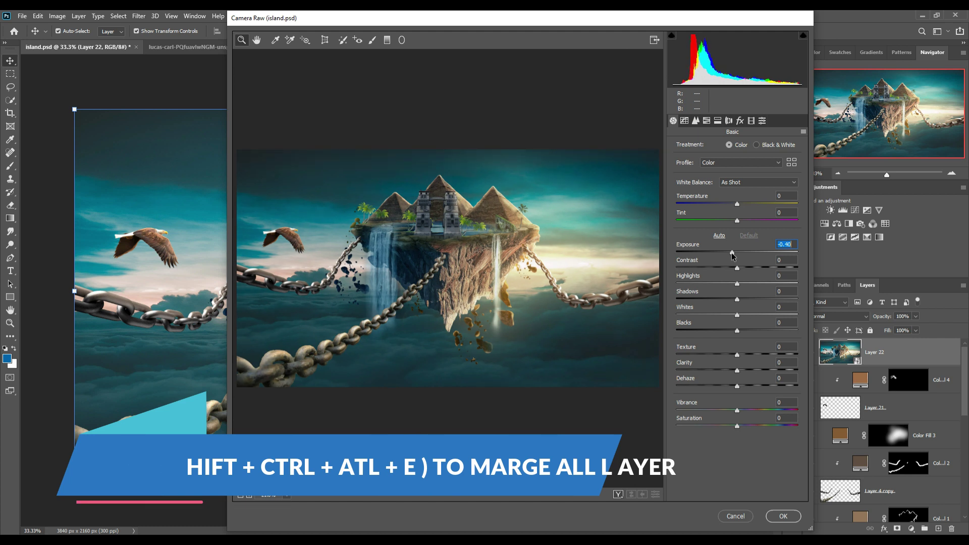
{"action": "left_click", "coordinate": [738, 286]}
{"action": "left_click_drag", "start_coordinate": [738, 286], "coordinate": [746, 316]}
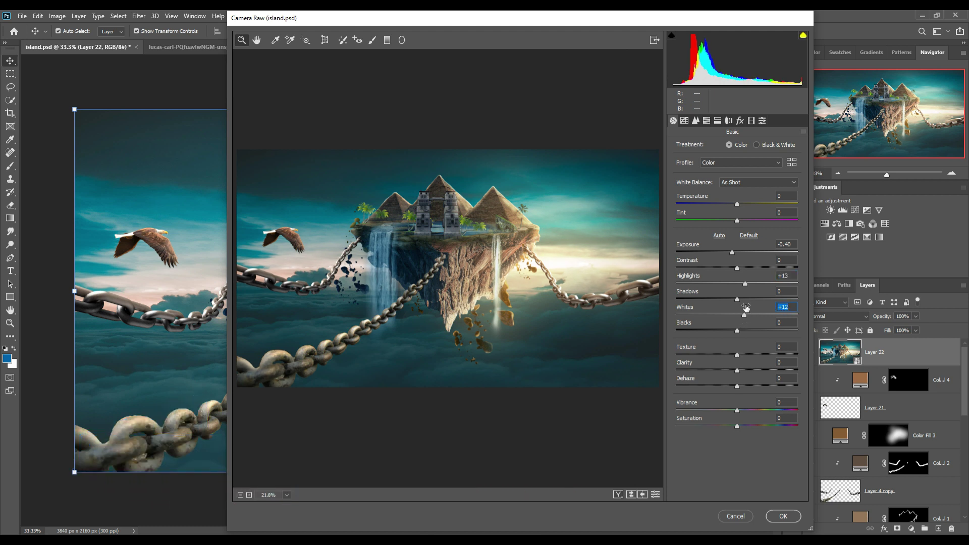
{"action": "mouse_move", "coordinate": [738, 299]}
{"action": "left_mouse_down"}
{"action": "mouse_move", "coordinate": [746, 314]}
{"action": "mouse_move", "coordinate": [734, 330]}
{"action": "left_mouse_up"}
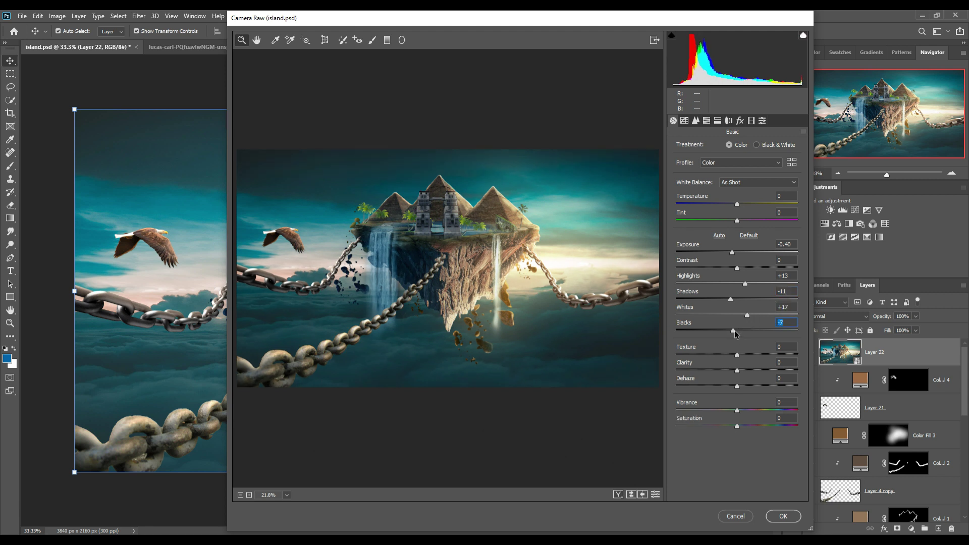
{"action": "left_click_drag", "start_coordinate": [734, 331], "coordinate": [733, 331]}
{"action": "left_click_drag", "start_coordinate": [738, 427], "coordinate": [744, 427]}
{"action": "left_click", "coordinate": [689, 122]}
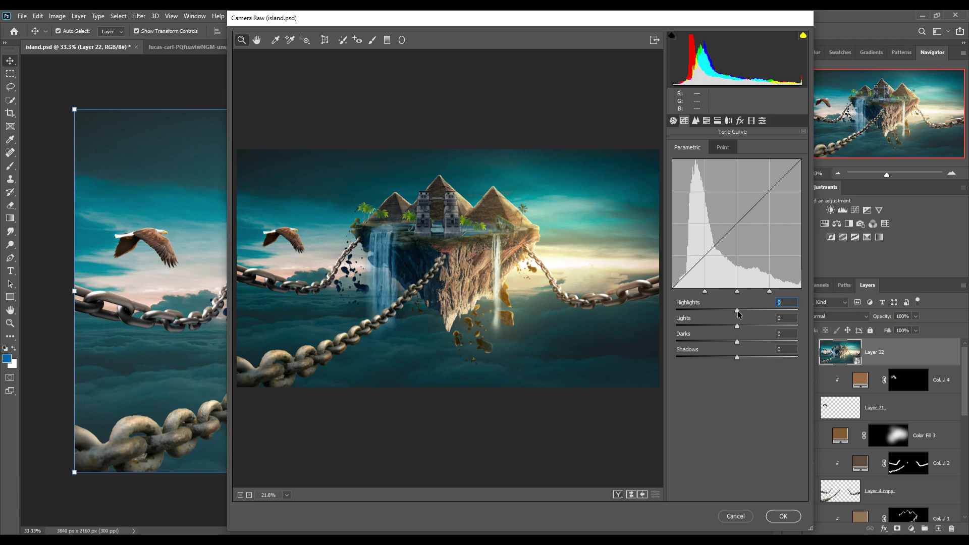
Step: Lift the tone curve's highlights and shadows (+8), and set sharpening amount to 30
{"action": "mouse_move", "coordinate": [738, 313]}
{"action": "left_mouse_down"}
{"action": "mouse_move", "coordinate": [744, 326]}
{"action": "mouse_move", "coordinate": [734, 343]}
{"action": "left_mouse_up"}
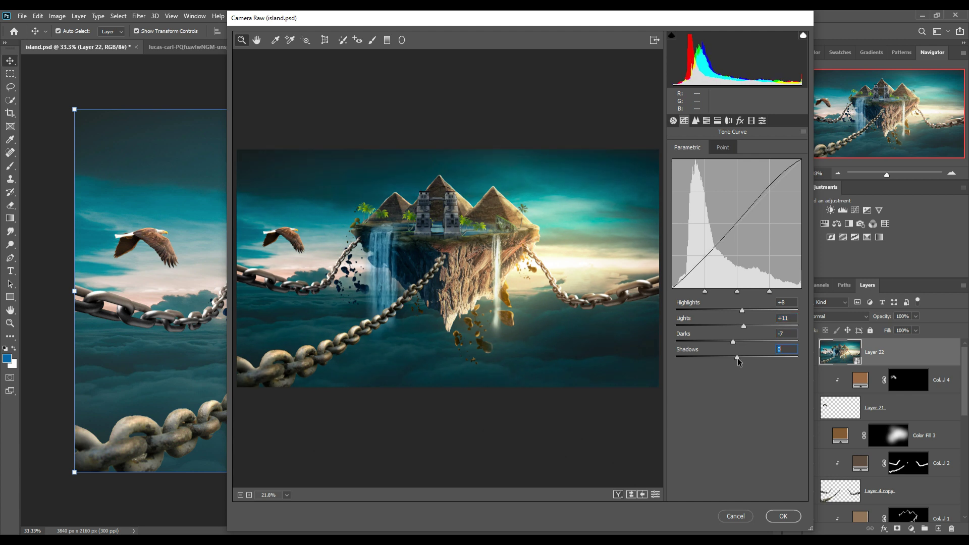
{"action": "left_click_drag", "start_coordinate": [737, 358], "coordinate": [742, 361]}
{"action": "left_click", "coordinate": [696, 121]}
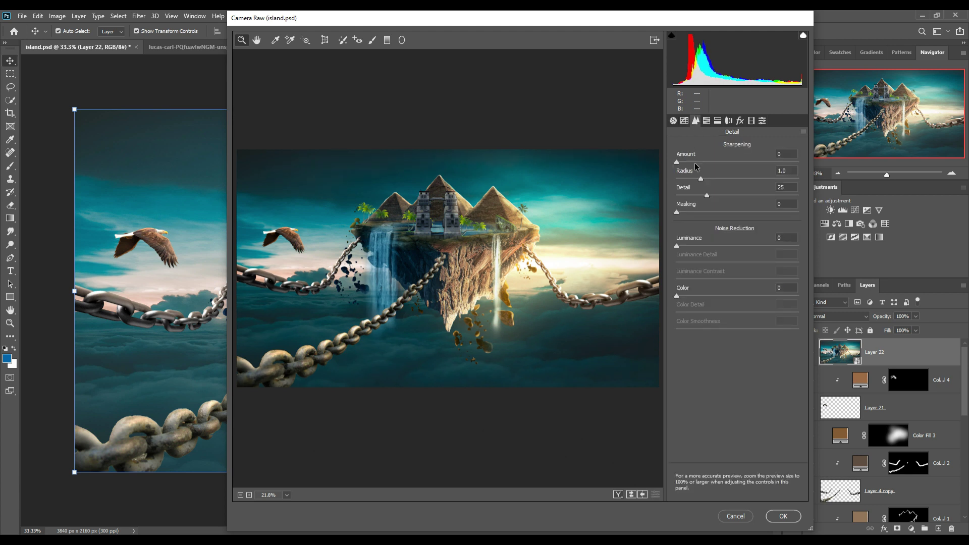
{"action": "left_click_drag", "start_coordinate": [677, 162], "coordinate": [700, 162]}
Step: Split-tone with warm highlights and blue shadows at saturation 6
{"action": "left_click", "coordinate": [717, 121]}
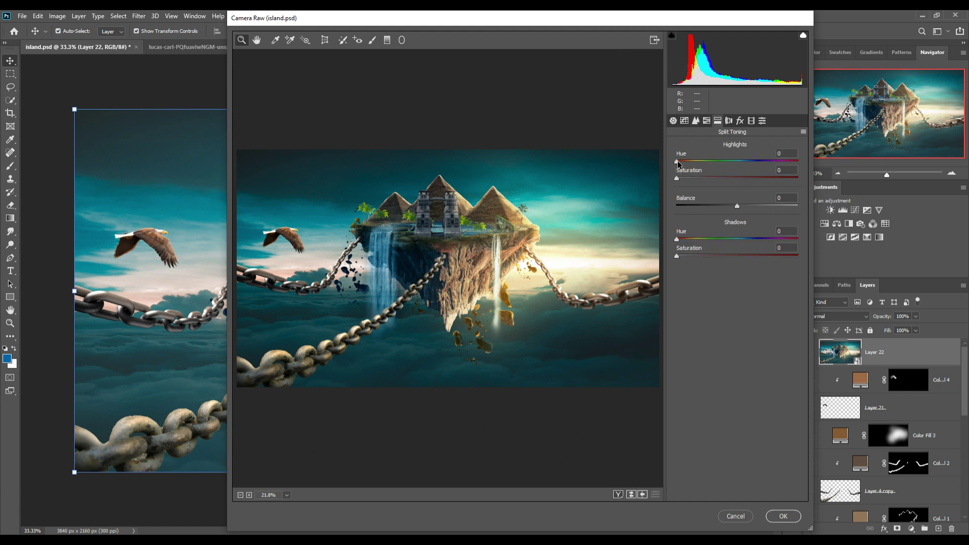
{"action": "mouse_move", "coordinate": [677, 162]}
{"action": "left_mouse_down"}
{"action": "mouse_move", "coordinate": [695, 164]}
{"action": "mouse_move", "coordinate": [696, 182]}
{"action": "left_mouse_up"}
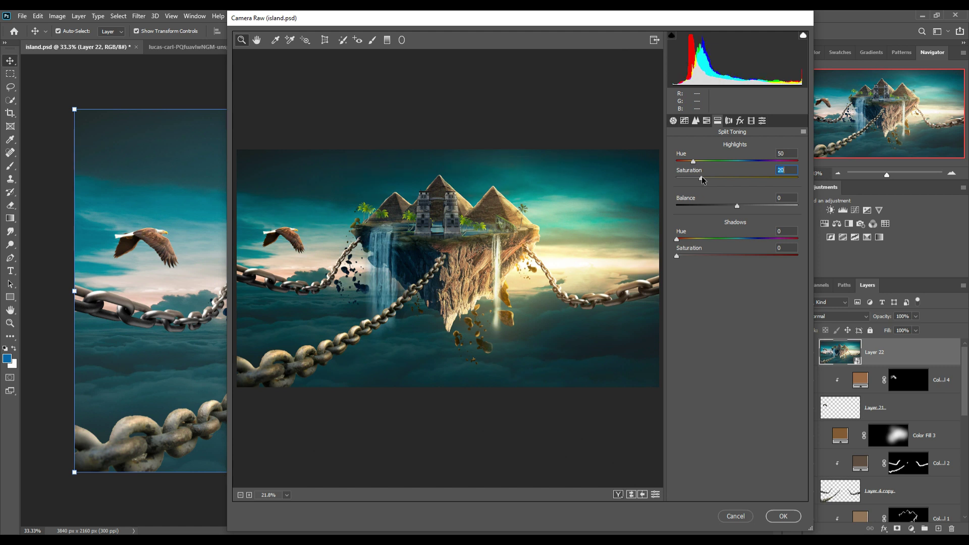
{"action": "left_click_drag", "start_coordinate": [677, 239], "coordinate": [749, 239]}
{"action": "left_click_drag", "start_coordinate": [679, 257], "coordinate": [686, 258]}
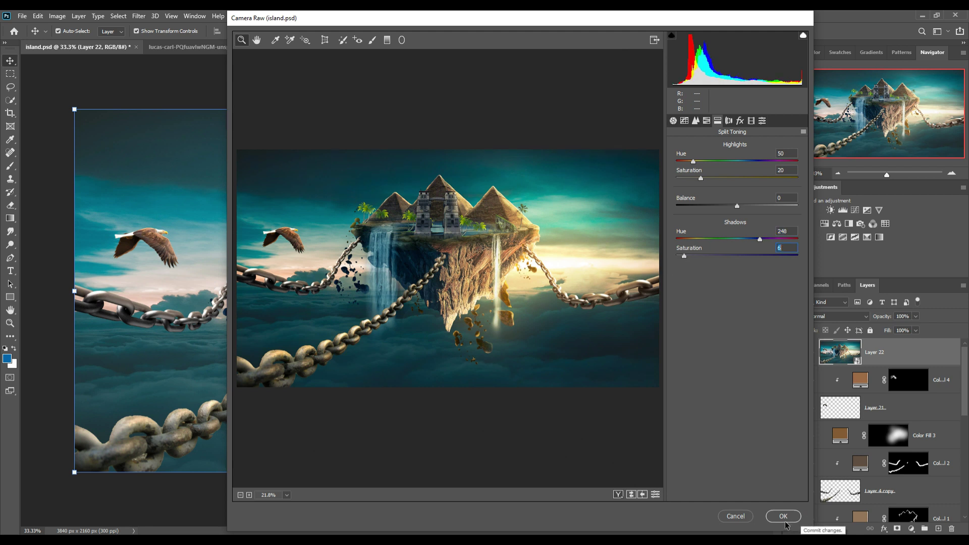
Step: Set Basic Shadows to -21 and apply the Camera Raw filter to Layer 22
{"action": "left_click", "coordinate": [695, 121]}
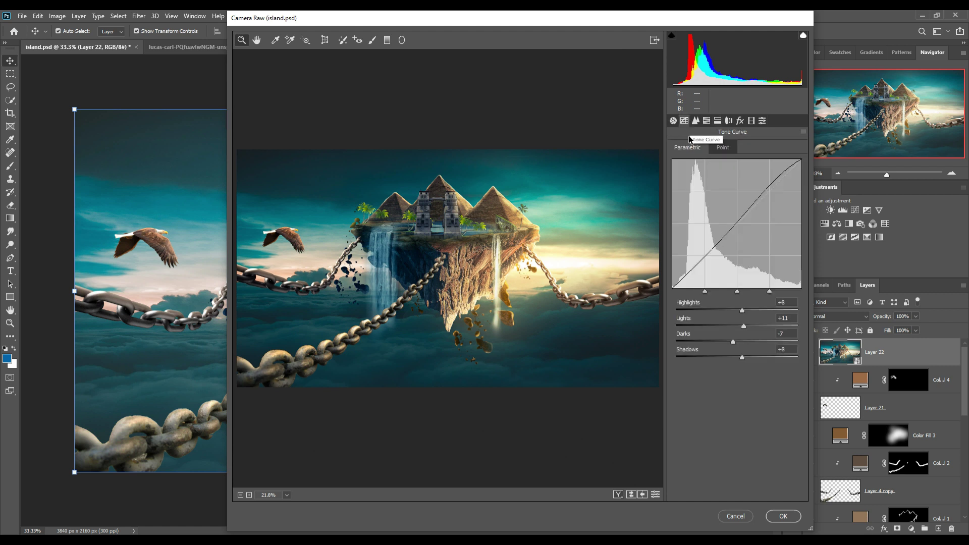
{"action": "left_click", "coordinate": [674, 121]}
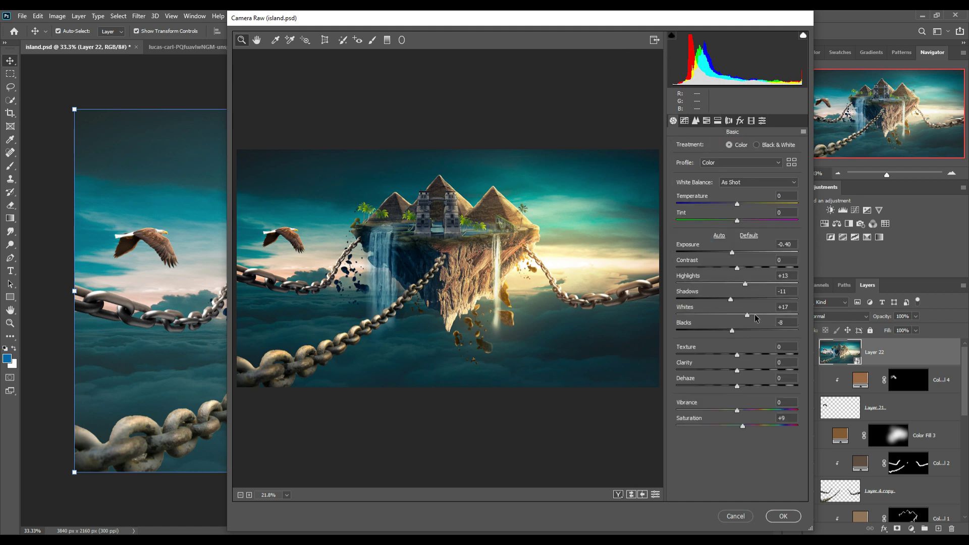
{"action": "left_click", "coordinate": [731, 300]}
{"action": "left_click", "coordinate": [783, 517]}
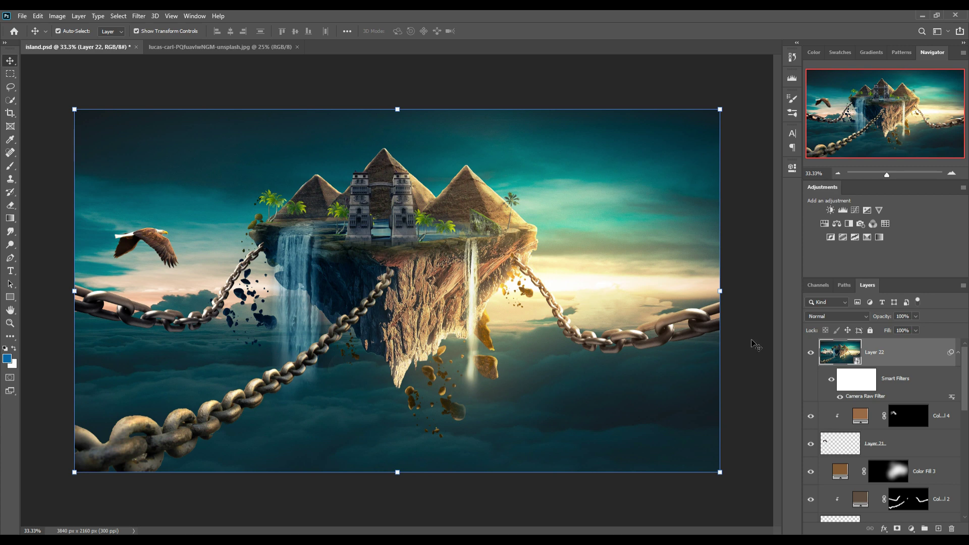